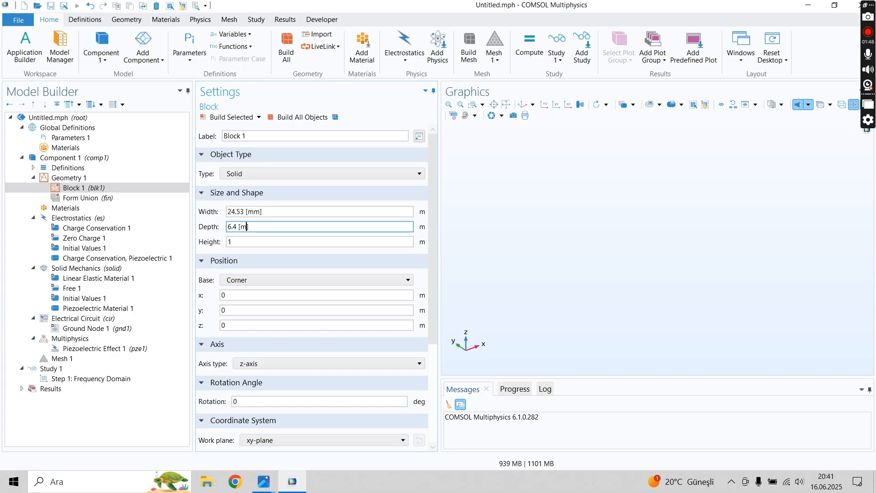
- Set Block 1's height to 0.14 [mm], the brass thickness given in piezo-properties.JPG, and build the block
click(289, 489)
mouse_move(264, 483)
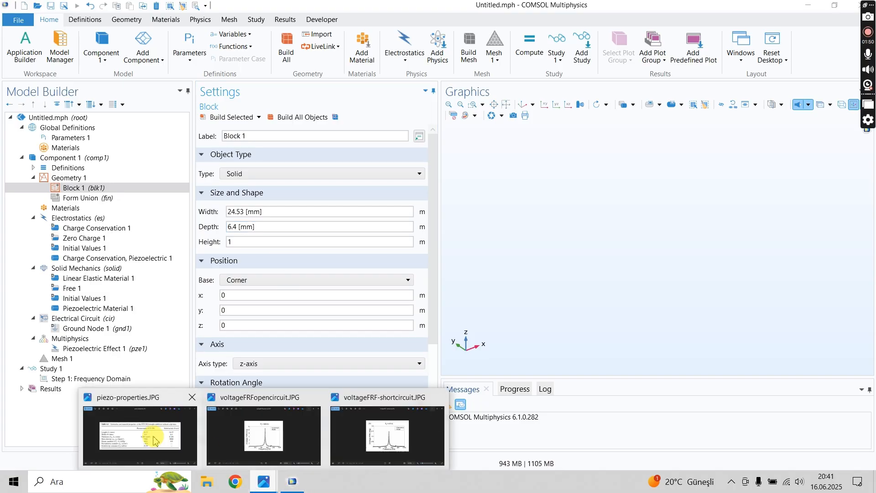
click(150, 438)
click(770, 258)
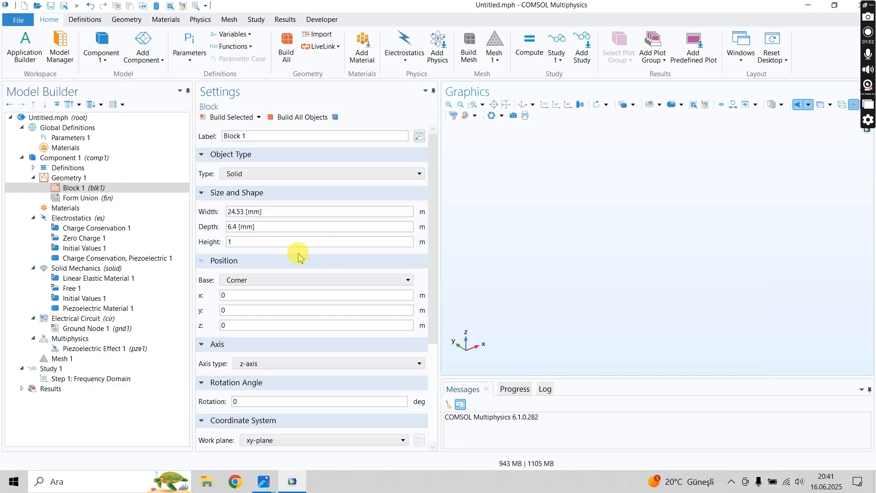
double_click(297, 241)
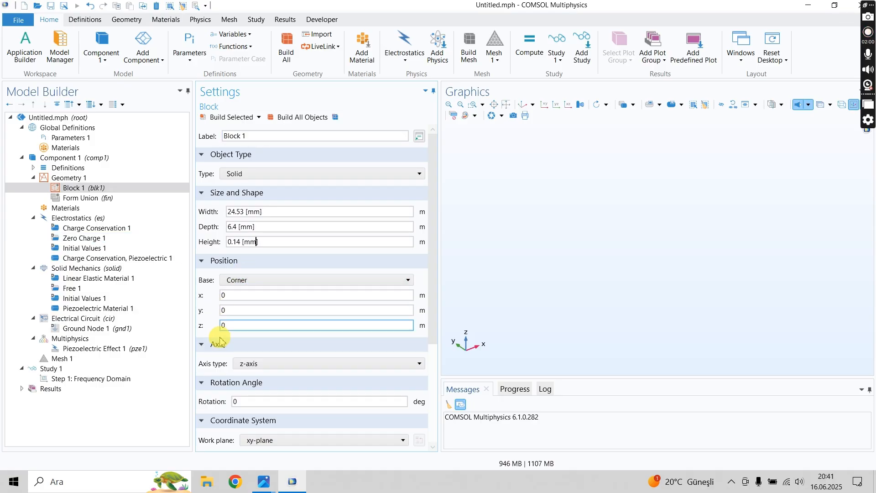
click(230, 298)
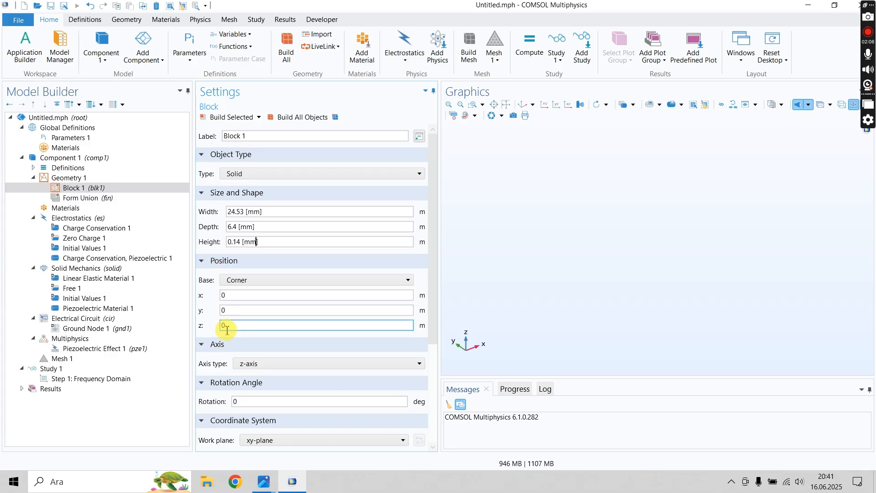
click(214, 121)
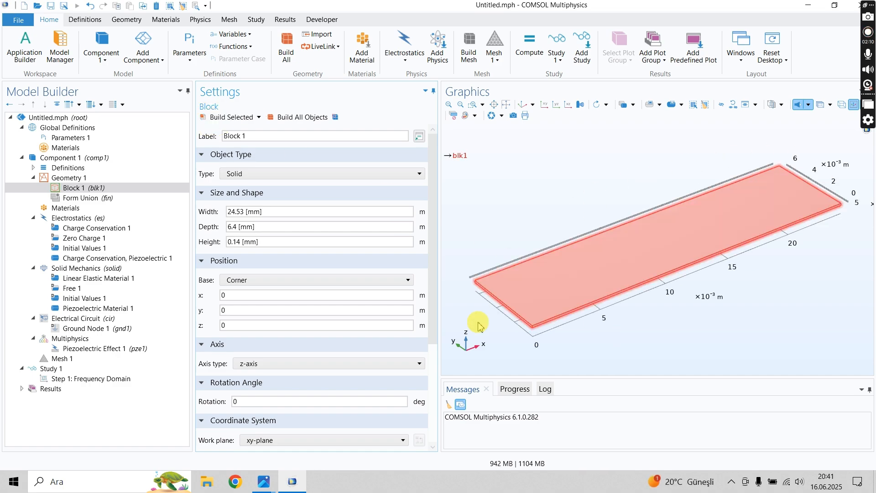
click(237, 240)
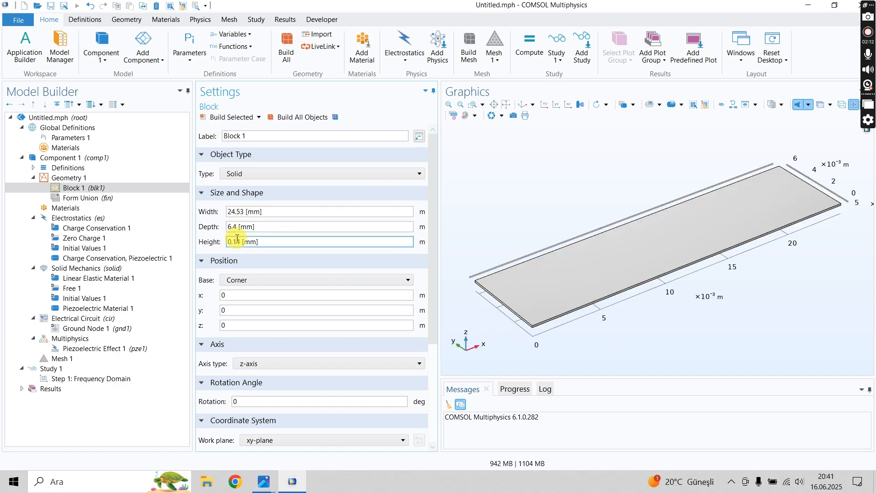
- Add a second block to Geometry 1 and consult the piezoceramic dimensions in piezo-properties.JPG
right_click(68, 178)
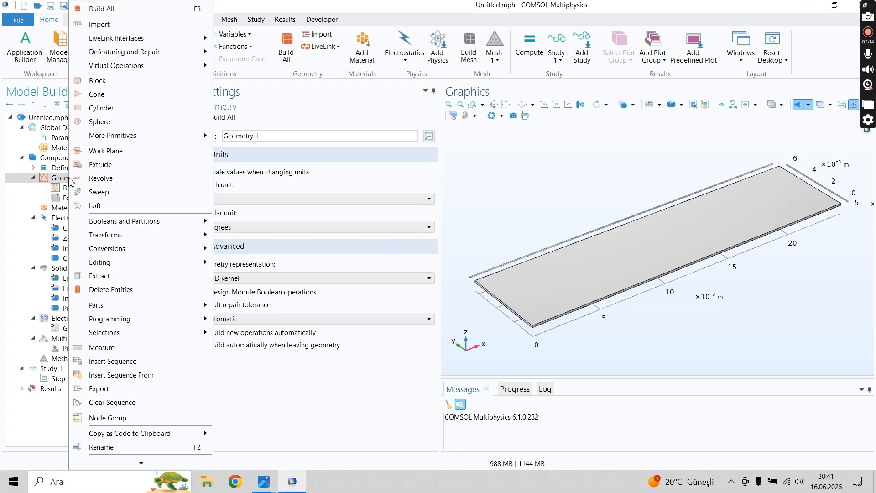
click(110, 82)
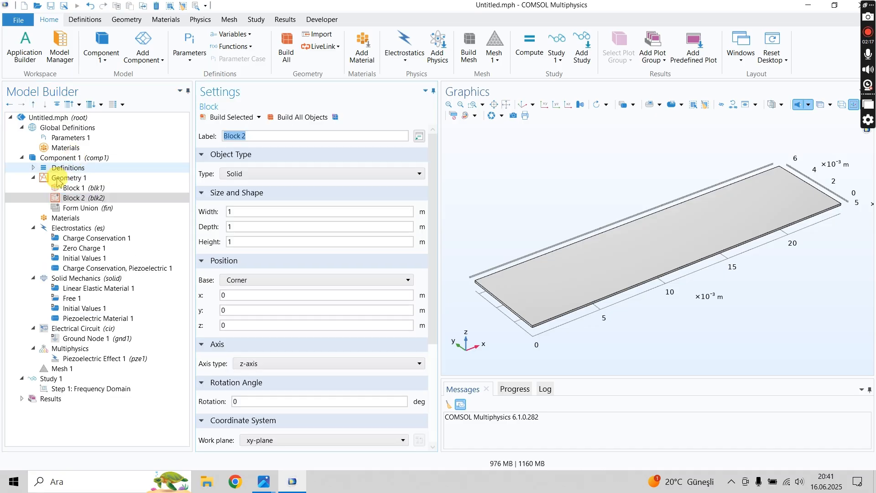
double_click(247, 214)
mouse_move(264, 481)
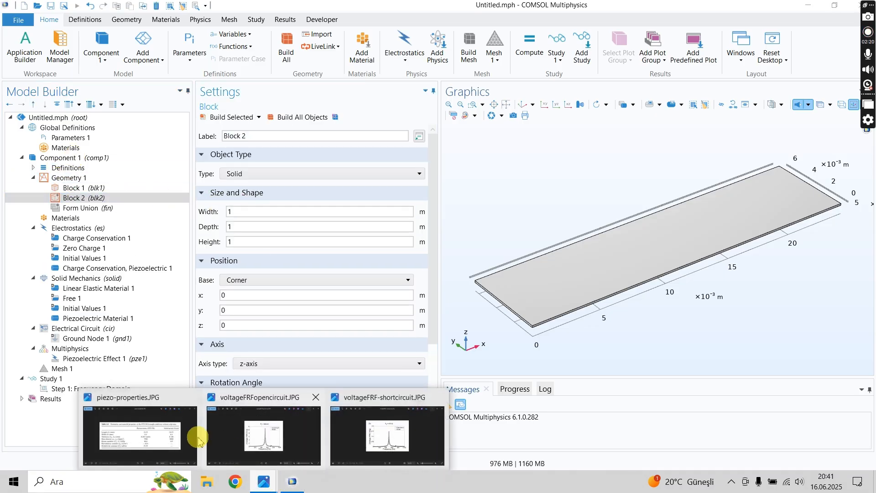
click(153, 433)
click(131, 421)
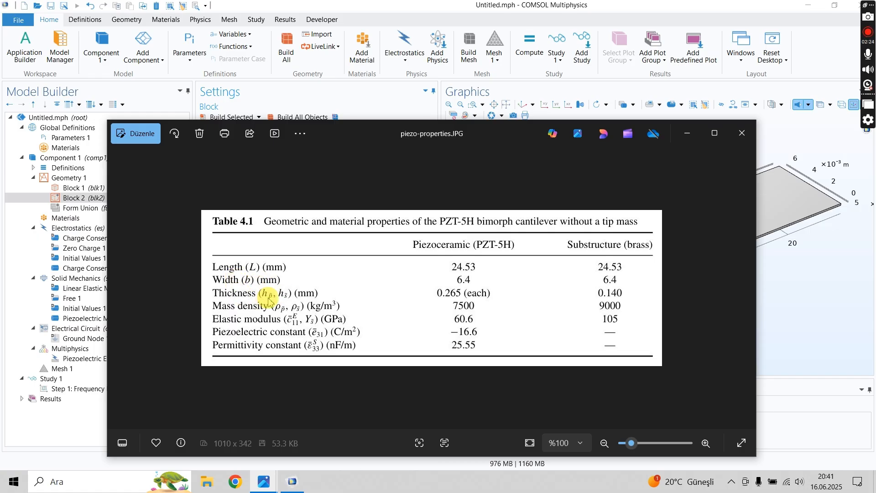
click(825, 282)
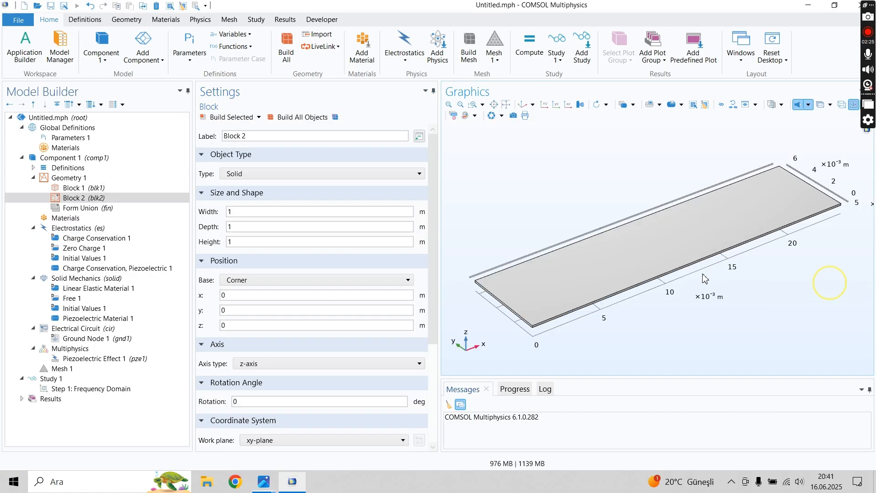
- Copy Block 1's width of 24.53 [mm] and depth of 6.4 [mm] into Block 2
click(117, 188)
triple_click(275, 215)
key(ctrl+c)
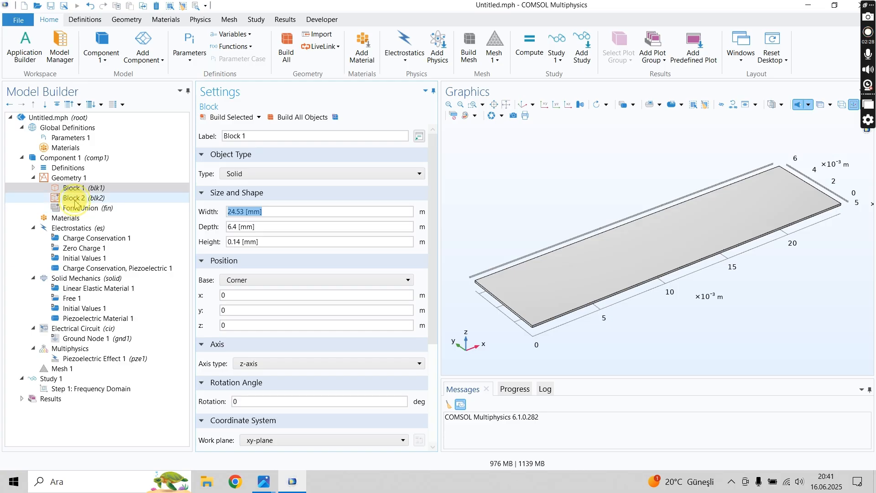
click(74, 198)
click(227, 213)
key(ctrl+v)
click(73, 188)
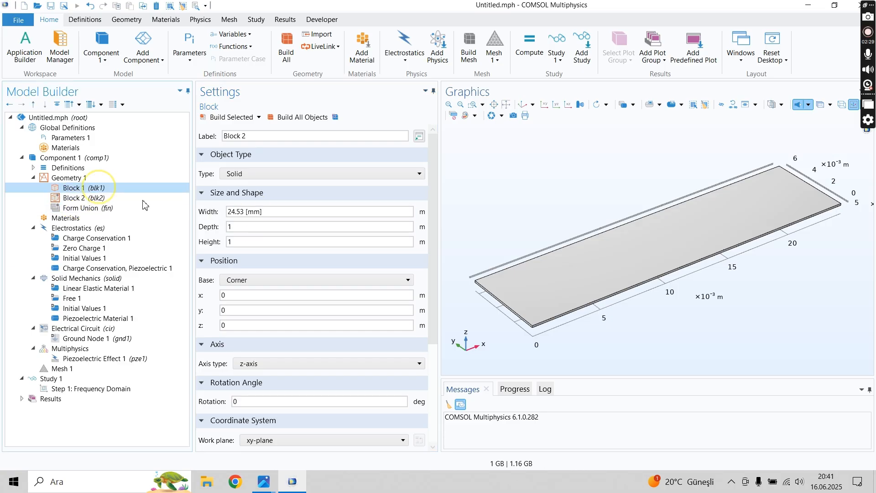
triple_click(274, 227)
key(ctrl+c)
click(74, 197)
triple_click(274, 227)
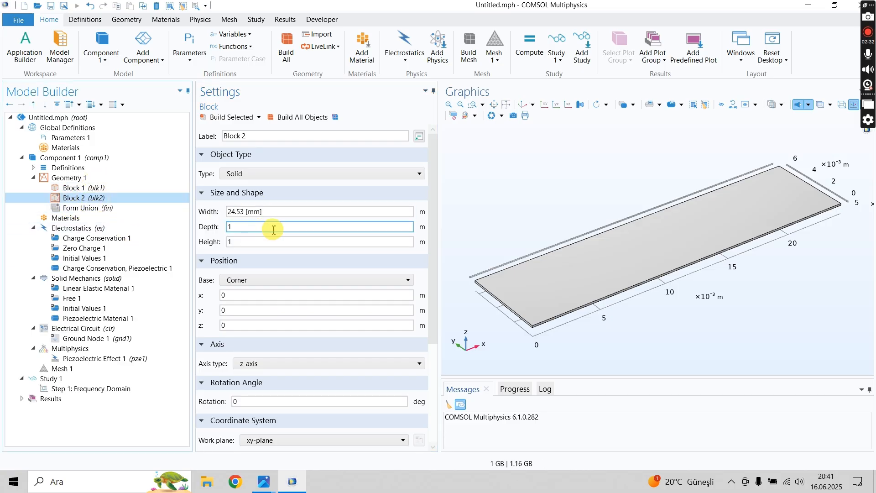
key(ctrl+v)
- Set Block 2's height to 0.265 [mm], the PZT-5H thickness in piezo-properties.JPG, and build it
click(249, 241)
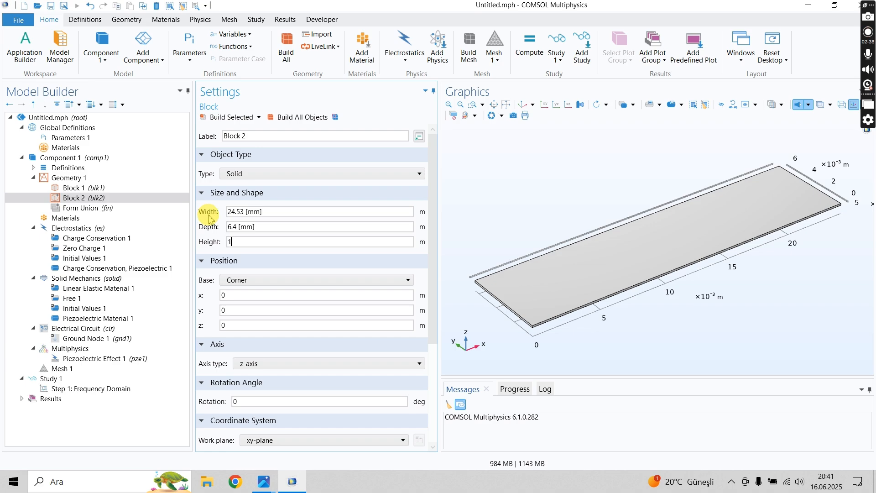
click(210, 247)
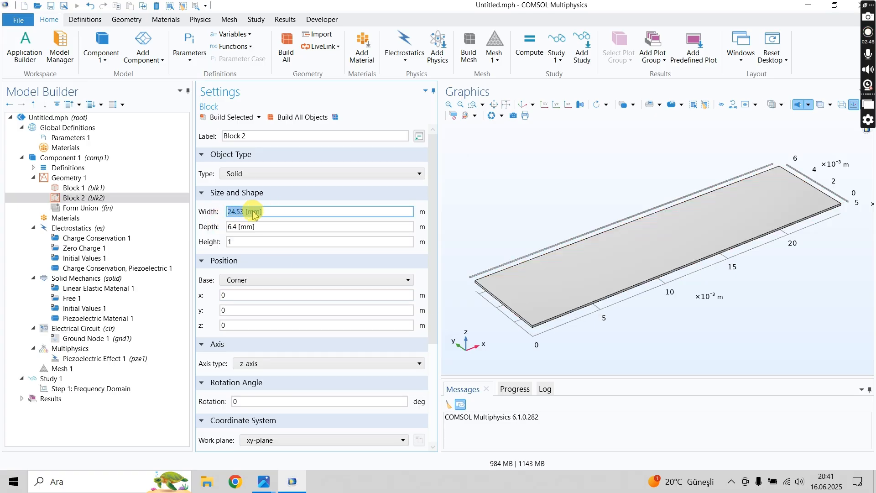
click(239, 227)
triple_click(240, 228)
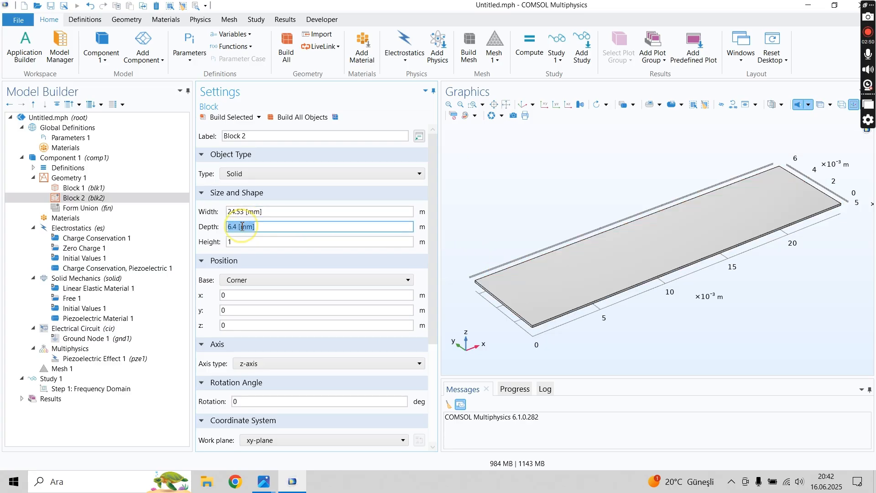
double_click(234, 242)
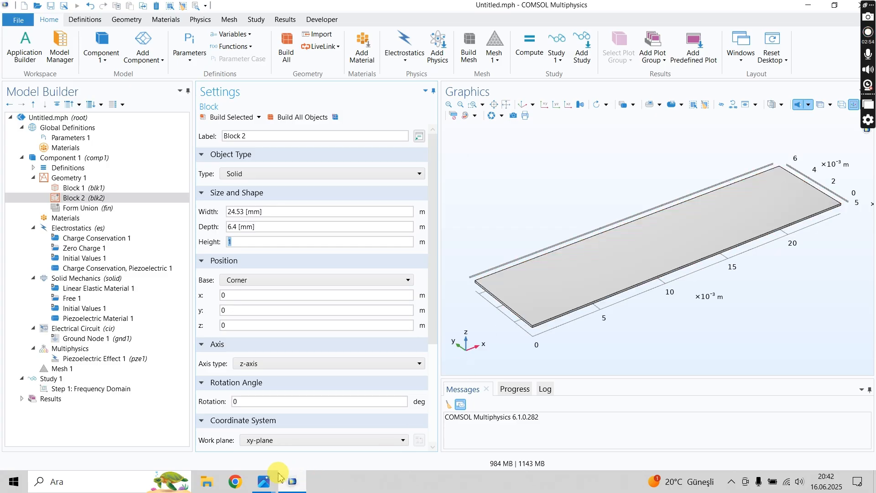
mouse_move(267, 479)
click(176, 451)
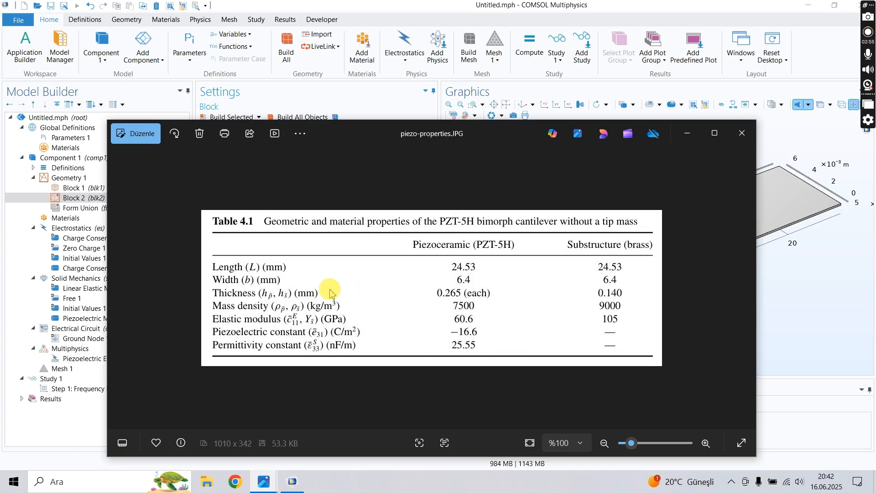
click(837, 265)
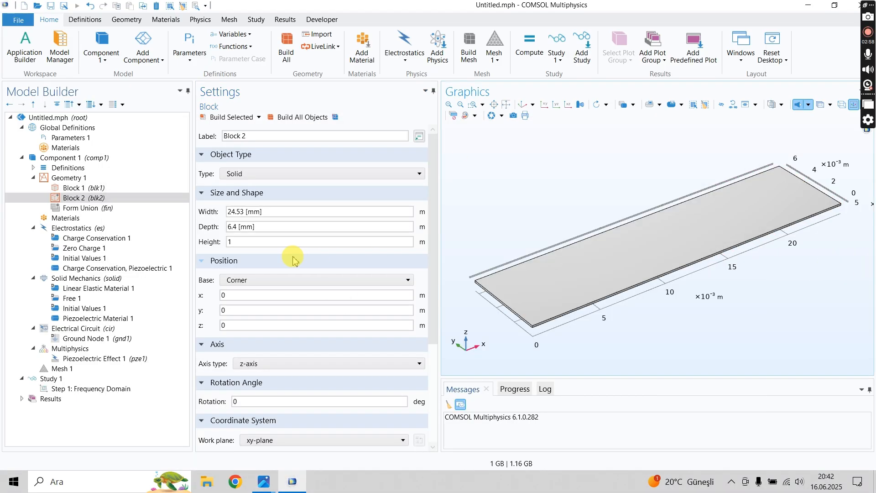
click(236, 241)
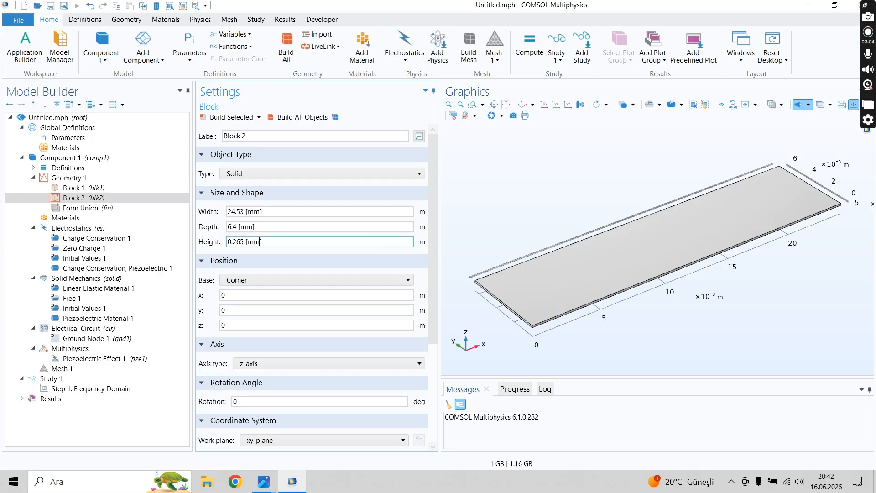
click(242, 296)
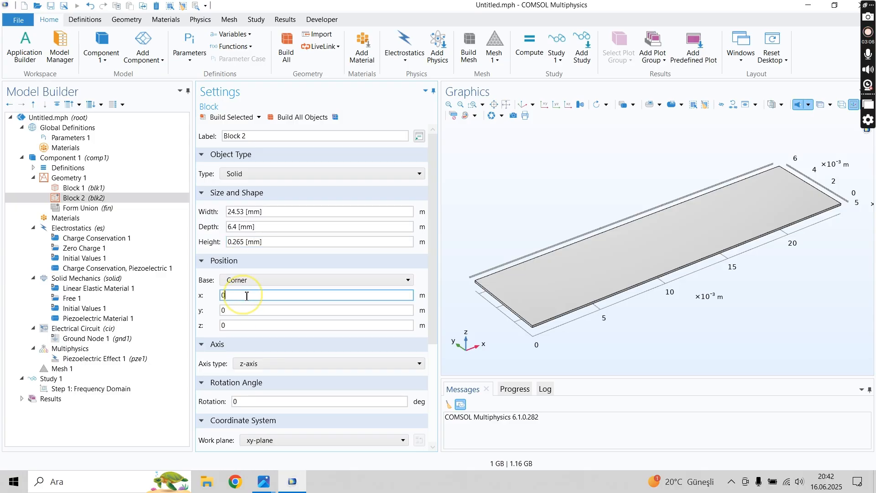
click(230, 117)
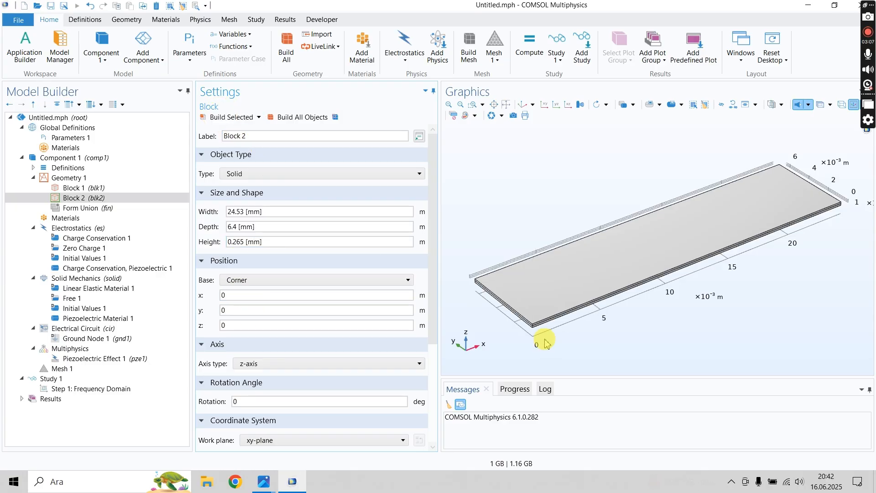
- Set Block 2's z position to 0.14 [mm] so it sits on top of Block 1, and rebuild it
scroll(519, 303, up, 3)
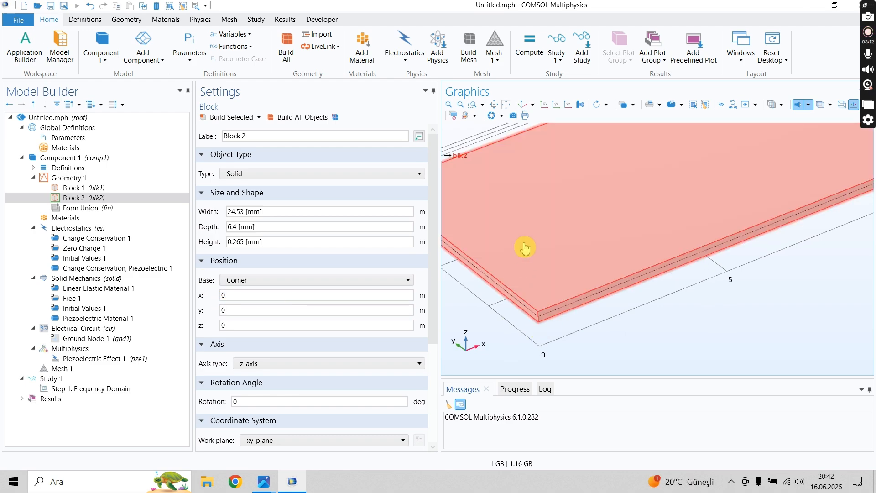
scroll(537, 297, down, 3)
scroll(537, 297, down, 2)
double_click(229, 325)
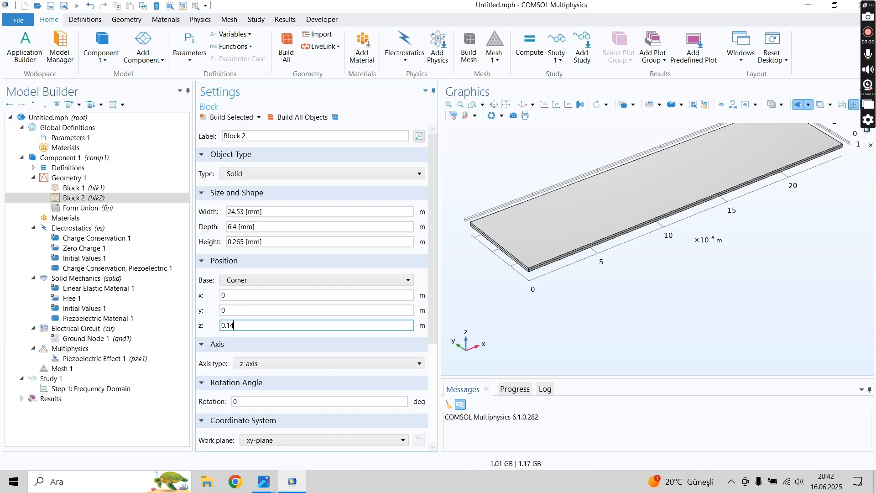
click(80, 187)
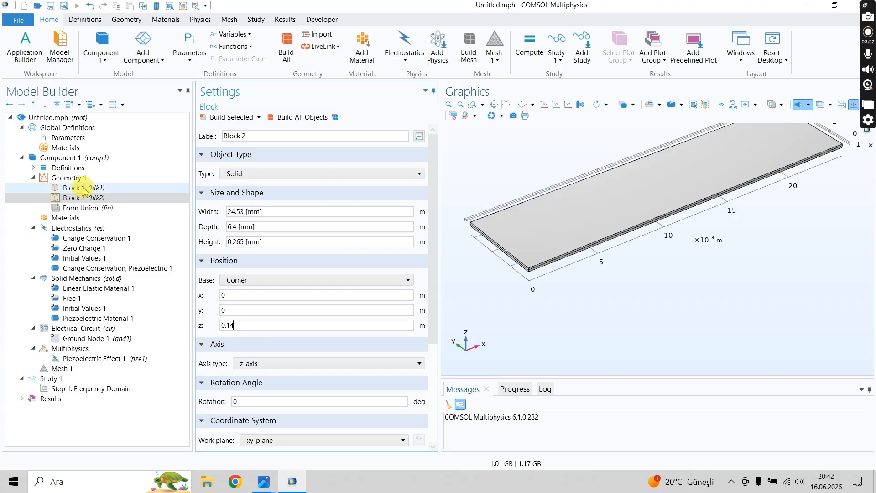
click(109, 198)
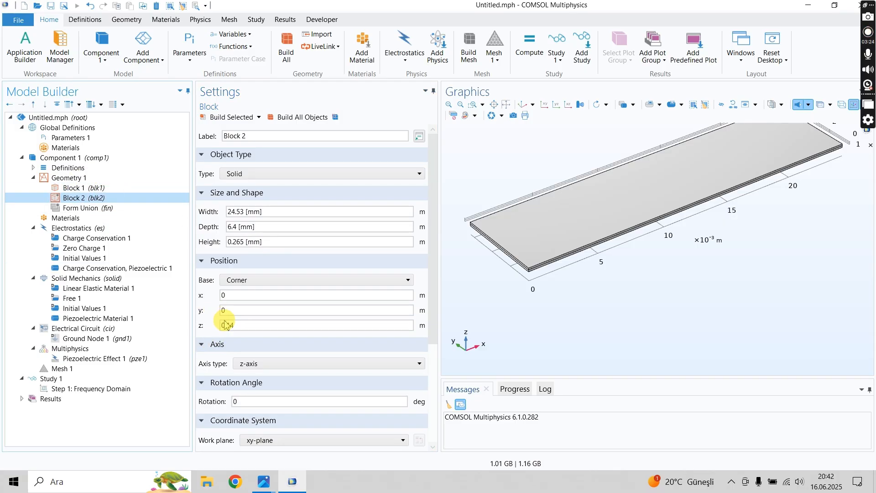
click(242, 326)
text(.14)
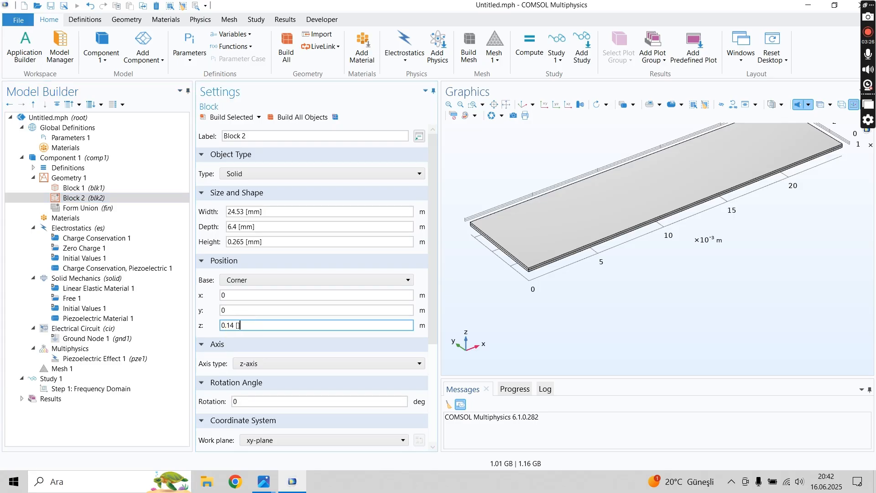
click(226, 118)
scroll(543, 309, up, 5)
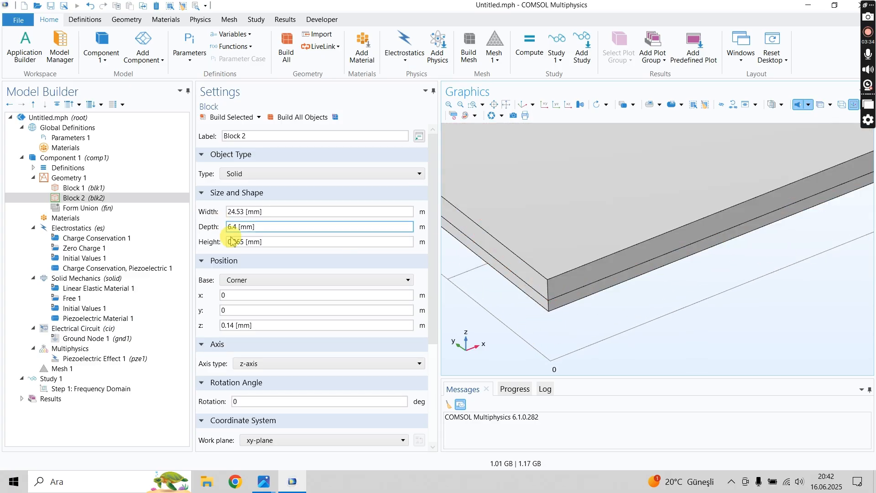
triple_click(244, 241)
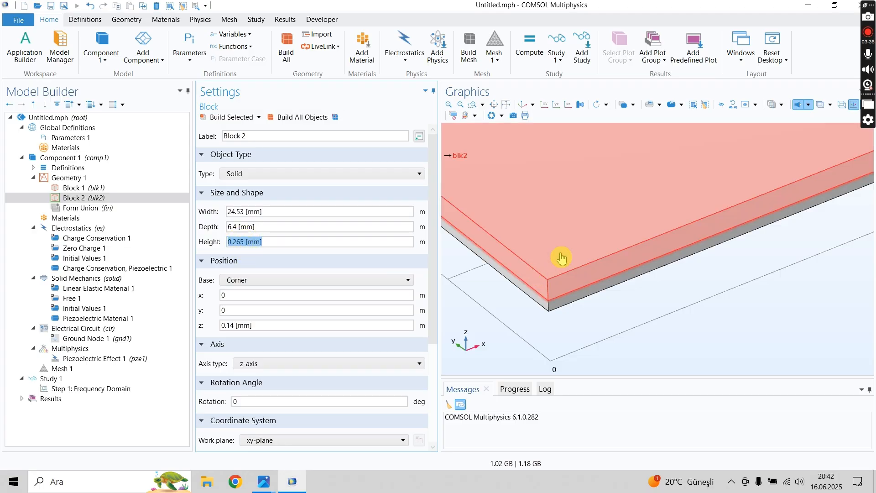
middle_drag(576, 220, 592, 387)
middle_drag(617, 191, 591, 129)
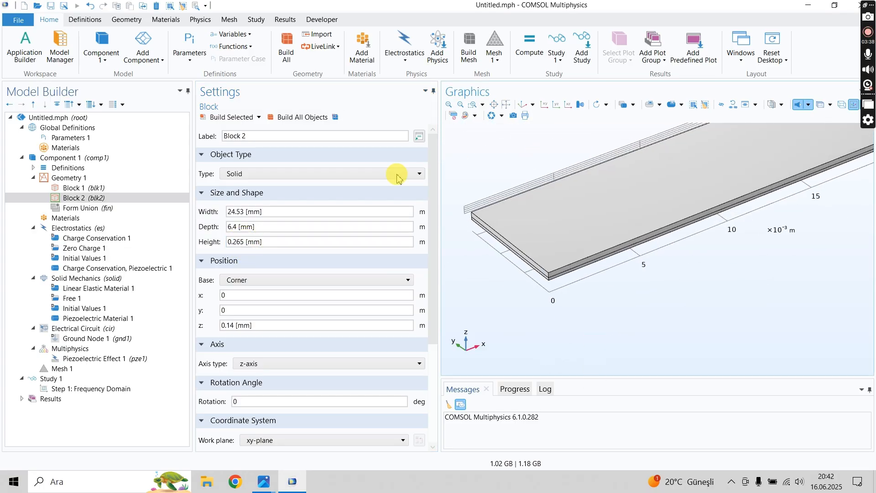
- Duplicate Block 2 and set the copy's z position to -0.265 [mm], below Block 1
click(69, 198)
right_click(66, 201)
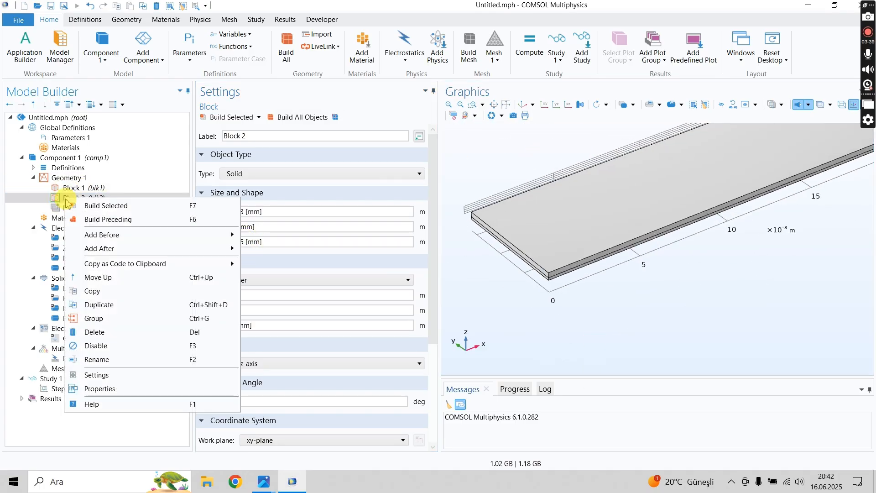
click(99, 305)
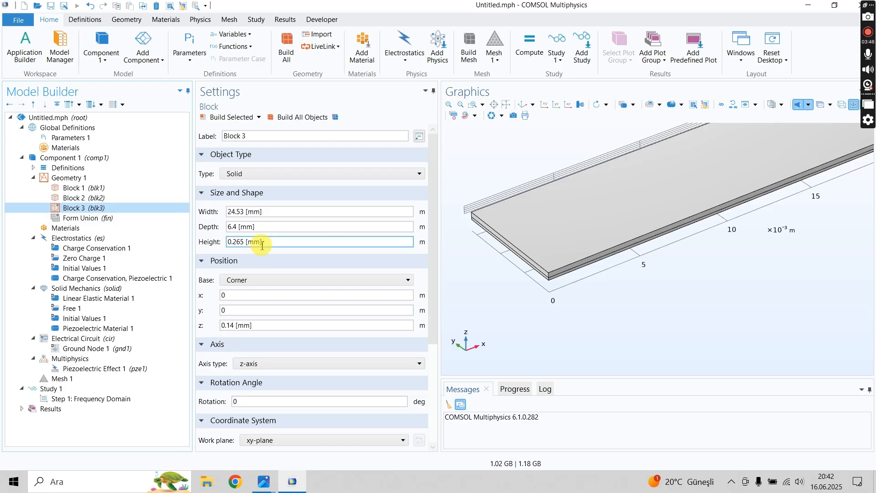
click(249, 242)
key(ctrl+a)
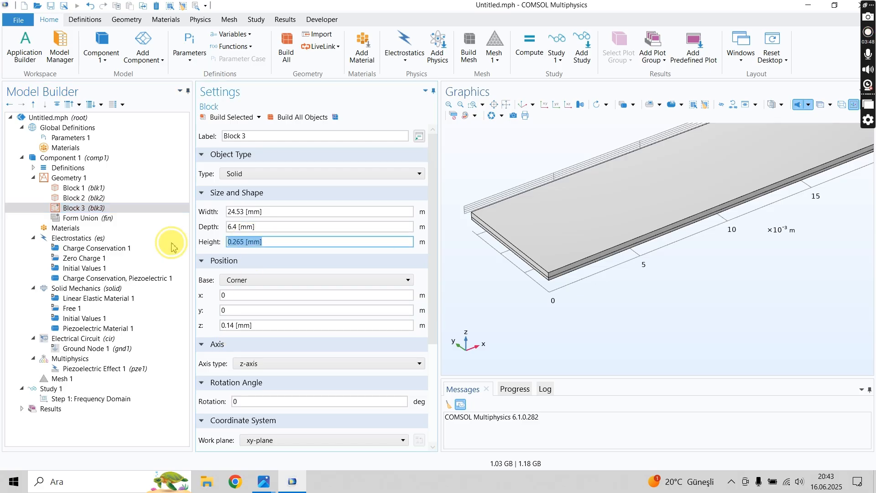
click(267, 322)
key(ctrl+a)
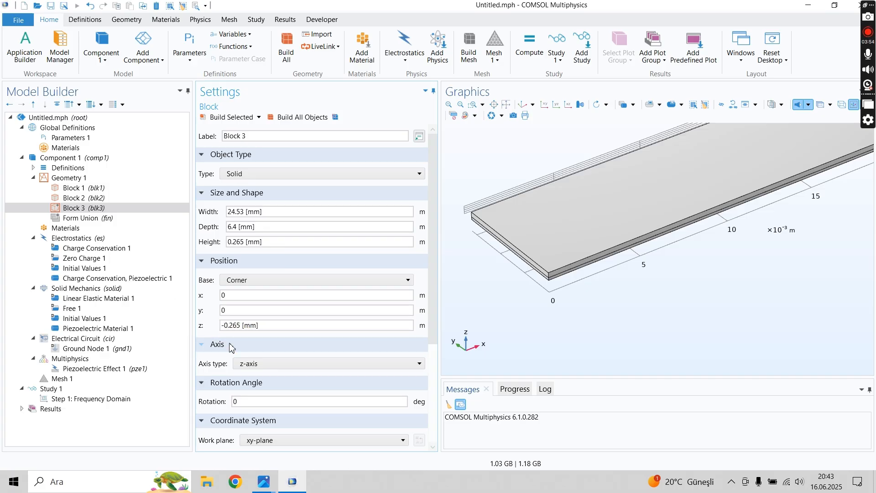
- Build Block 3 with its z position at -0.265 [mm] and inspect the three stacked layers
text(-)
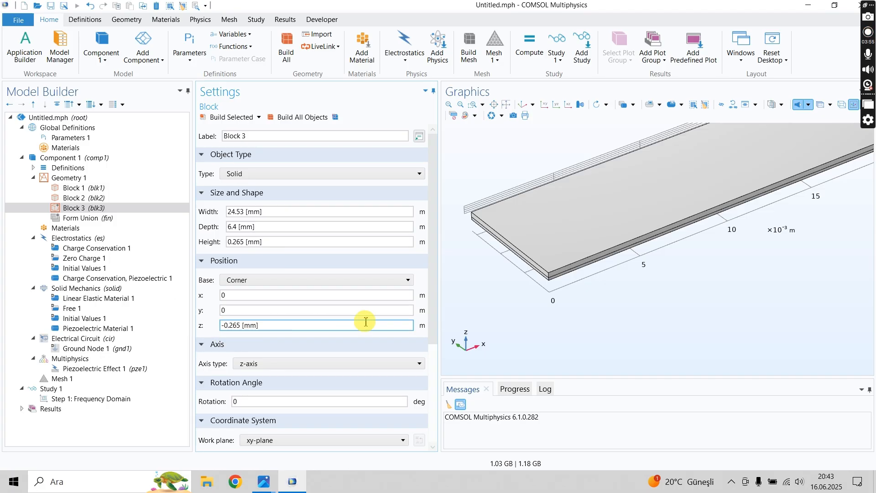
click(225, 117)
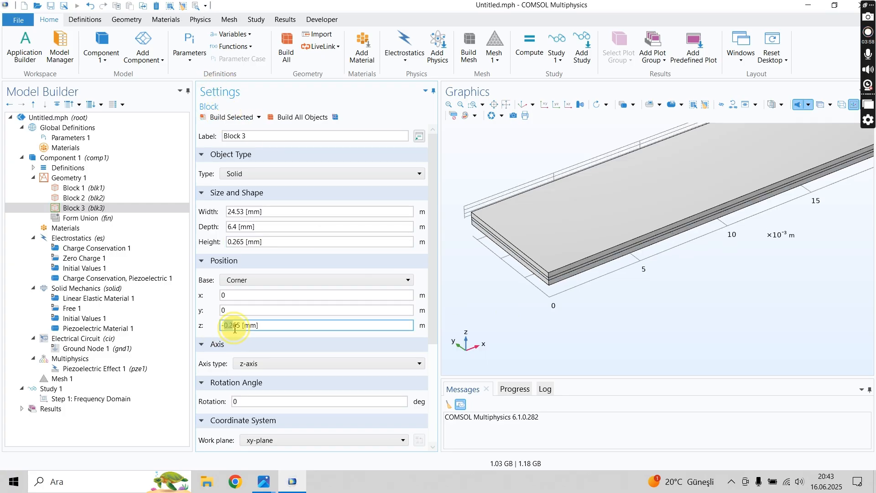
scroll(550, 300, up, 5)
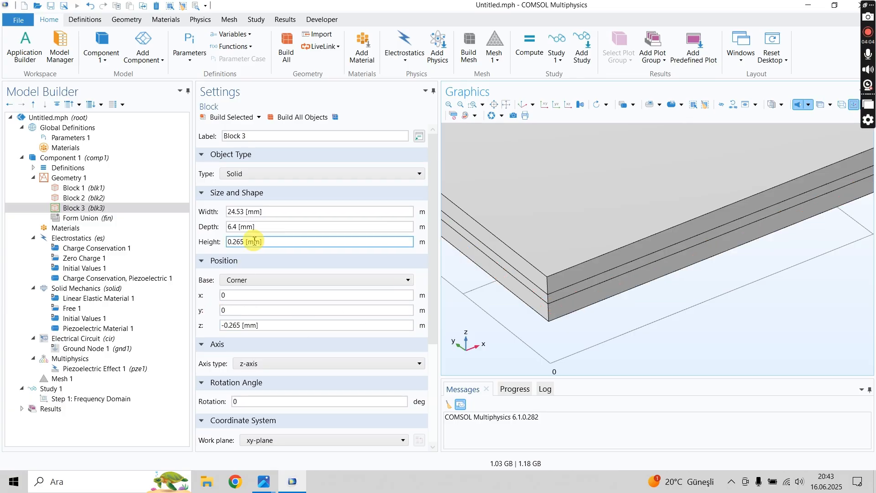
scroll(592, 274, down, 5)
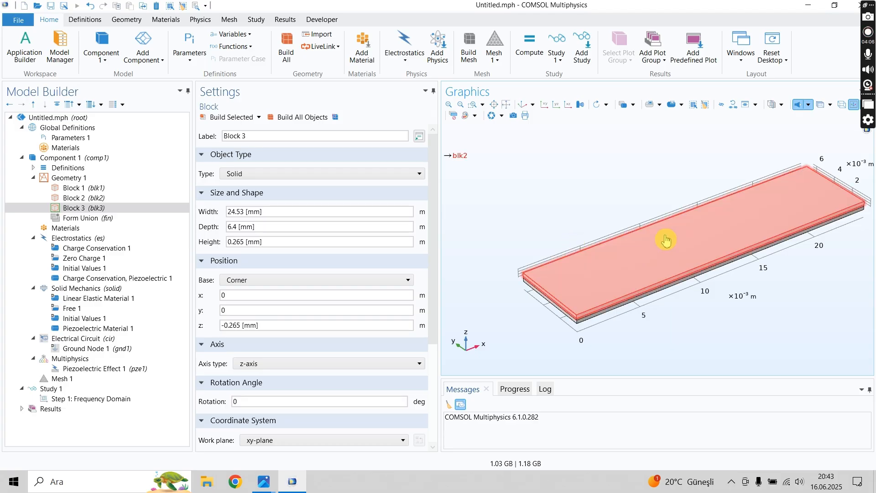
scroll(665, 210, up, 5)
scroll(502, 310, up, 2)
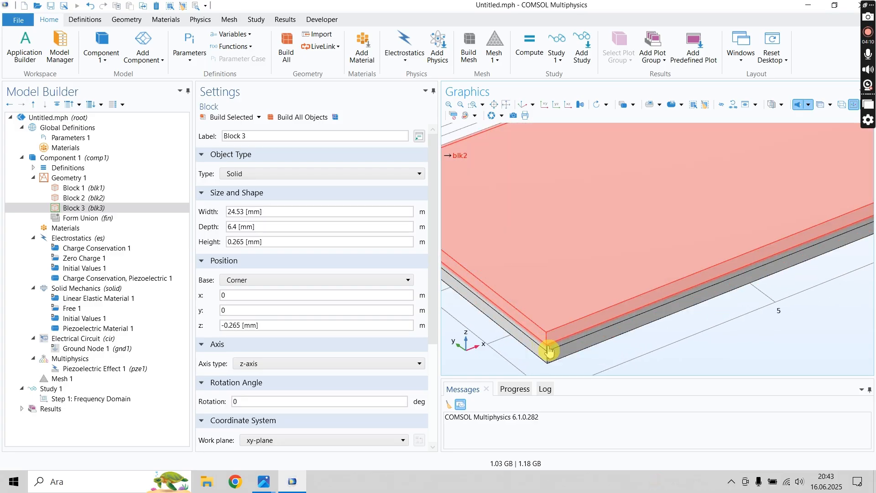
scroll(549, 350, down, 5)
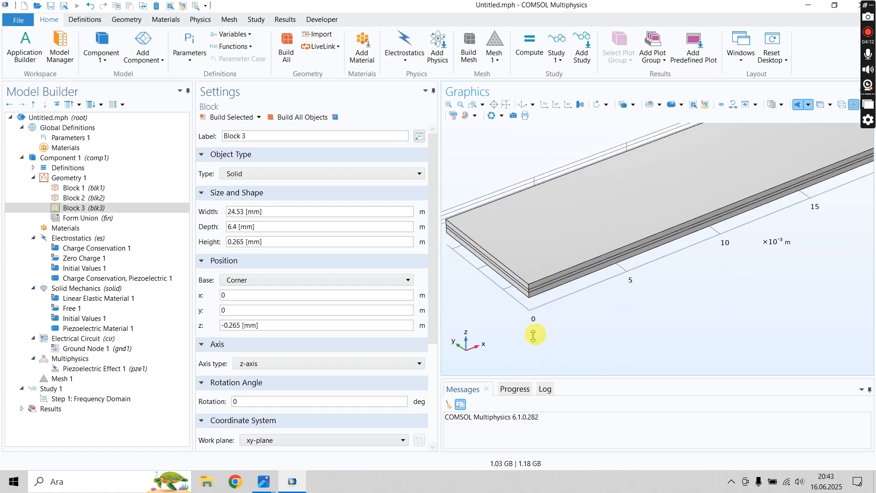
scroll(534, 336, down, 3)
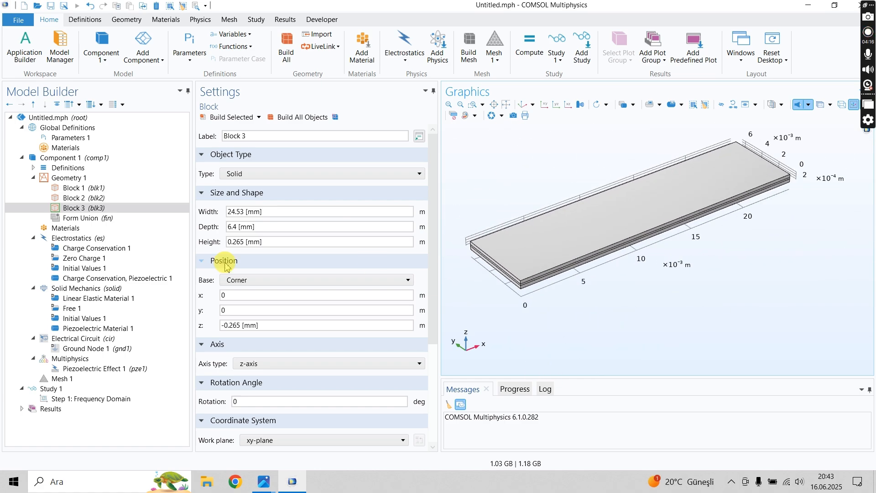
- Check the layer materials in piezo-properties.JPG and add Lead Zirconate Titanate (PZT-5H) from the Piezoelectric material library to the component
click(82, 228)
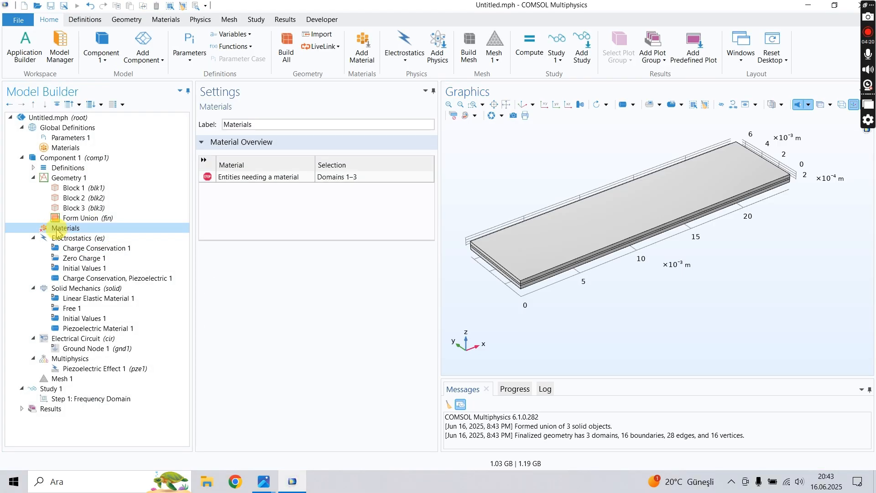
mouse_move(264, 481)
click(145, 431)
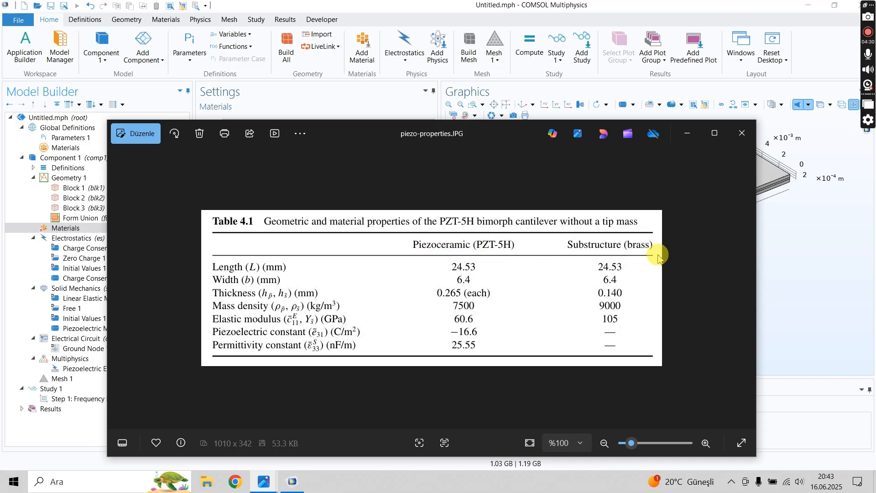
click(786, 248)
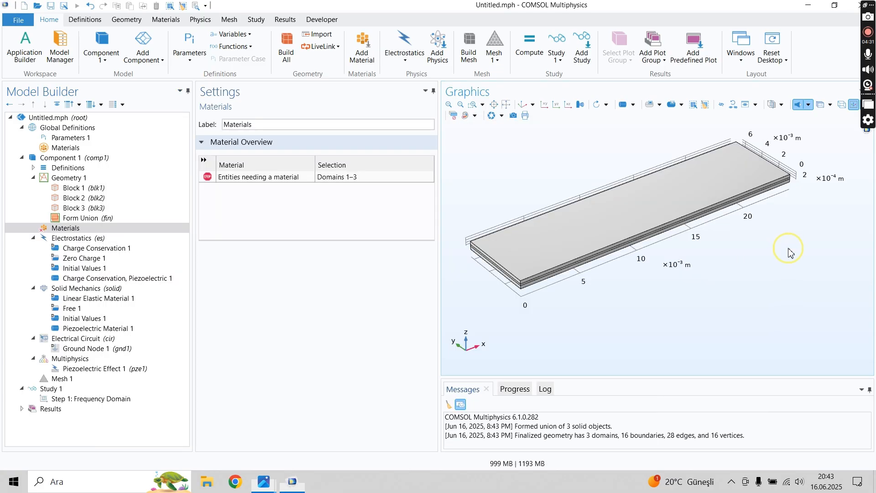
click(61, 229)
right_click(62, 230)
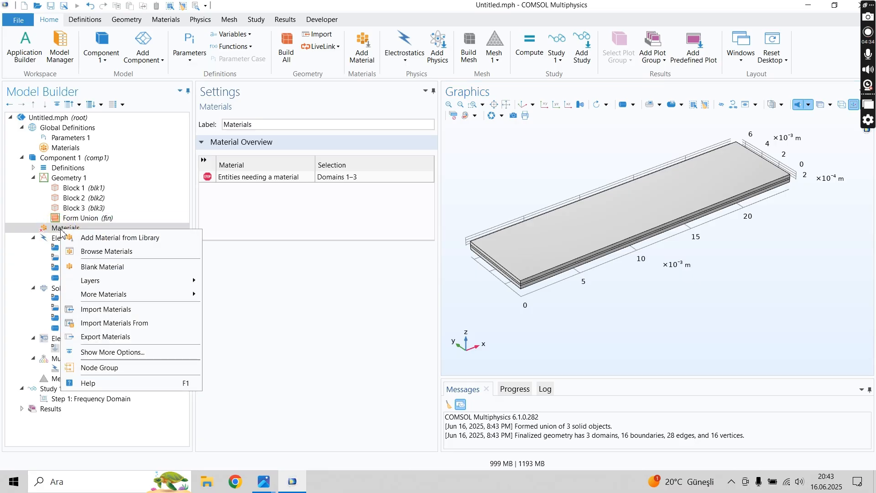
click(110, 239)
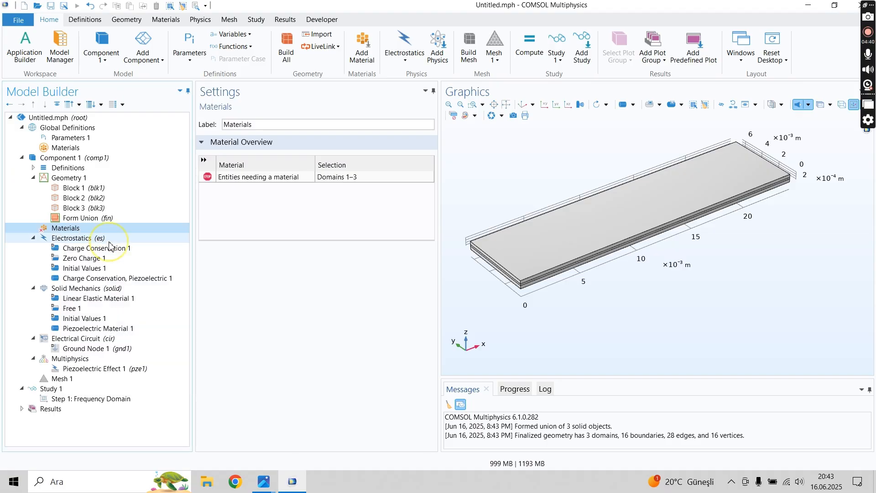
drag(781, 136, 735, 141)
click(759, 131)
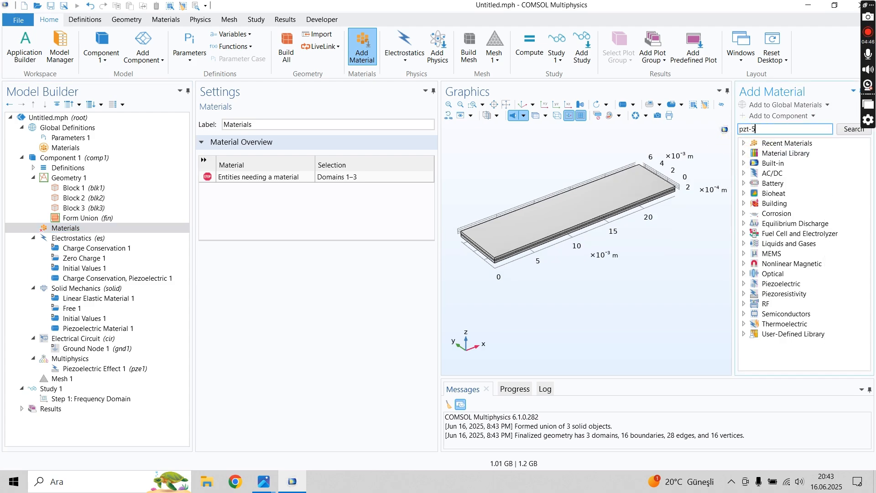
click(843, 131)
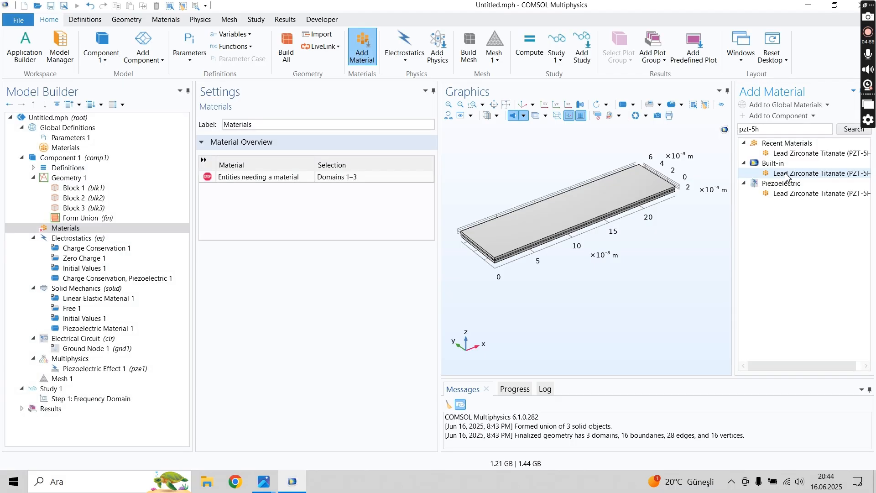
click(793, 175)
click(785, 194)
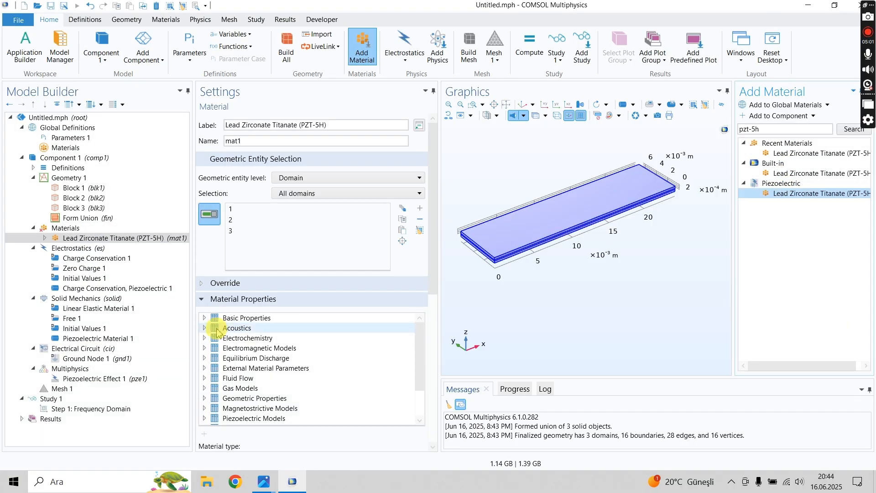
- Search the material library for brass
right_click(72, 230)
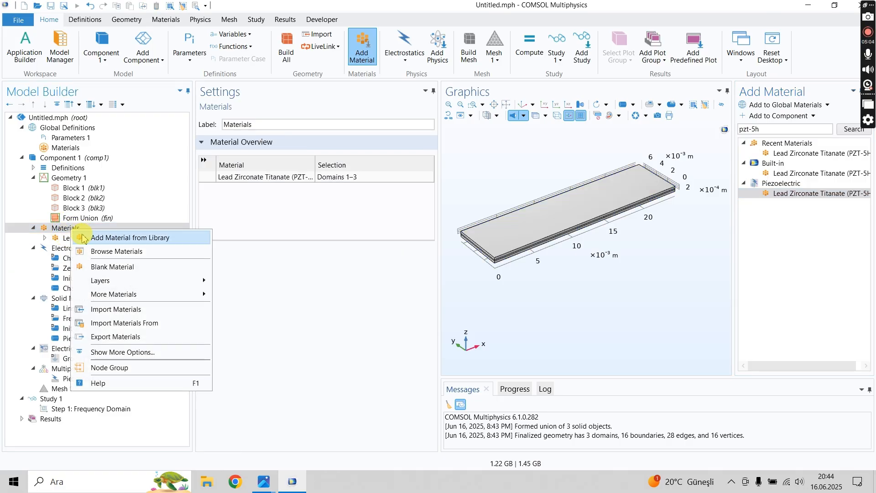
click(774, 132)
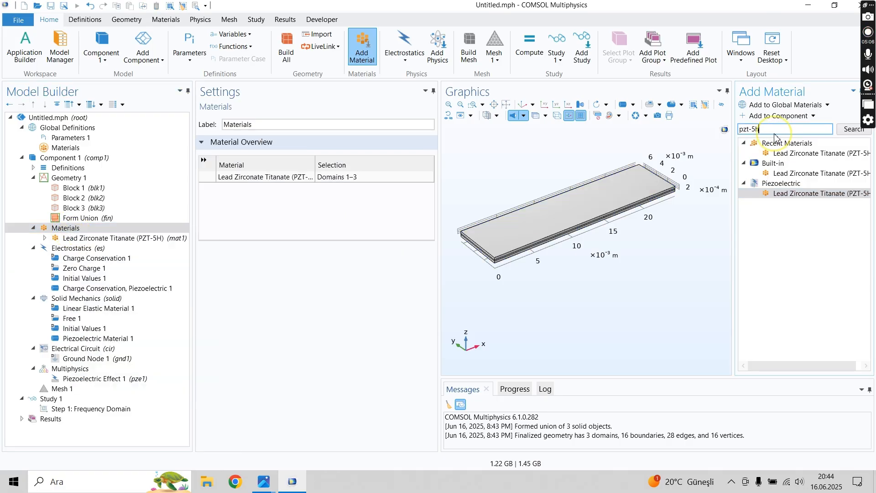
double_click(774, 132)
text(brass)
click(845, 130)
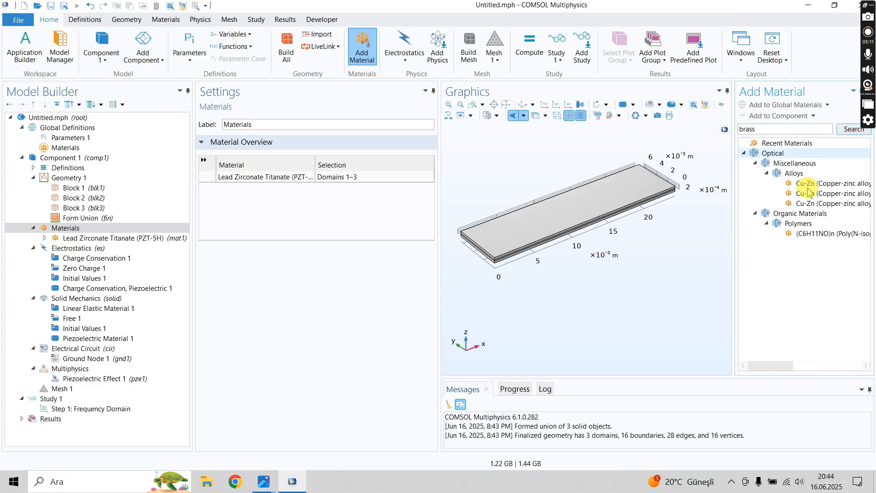
- Search the material library for aluminum and check the brass substructure properties in piezo-properties.JPG
click(778, 131)
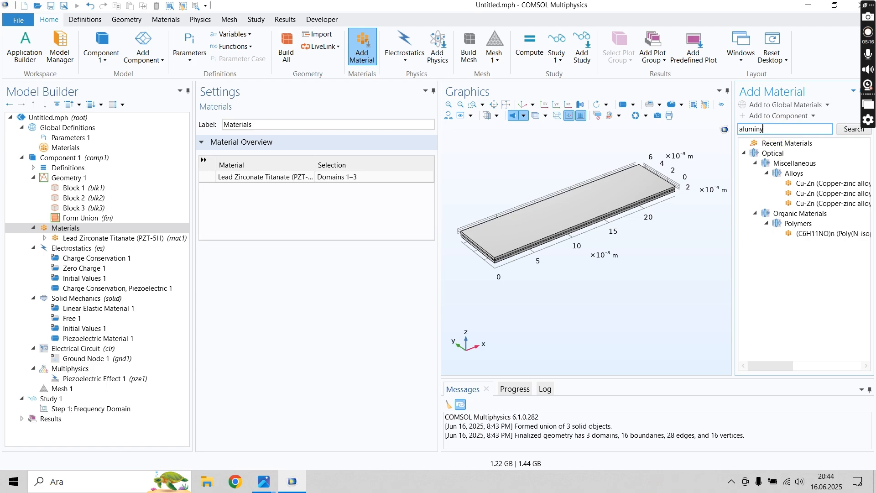
click(841, 130)
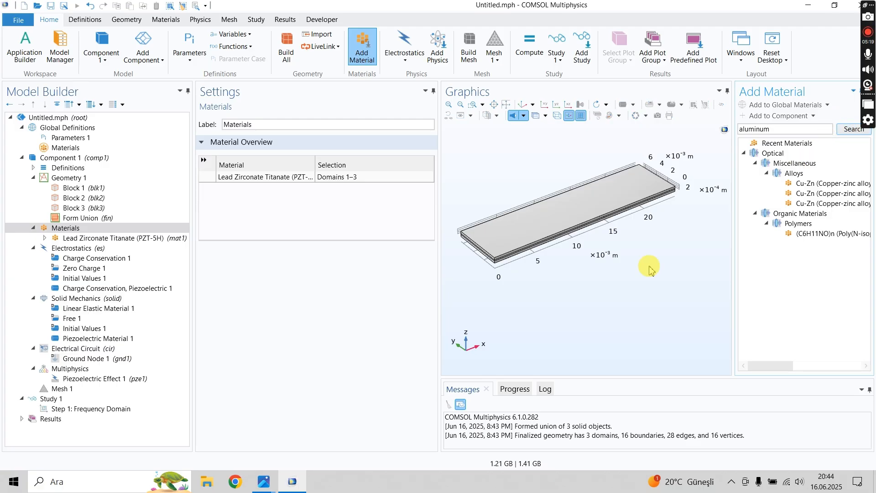
mouse_move(264, 481)
click(163, 431)
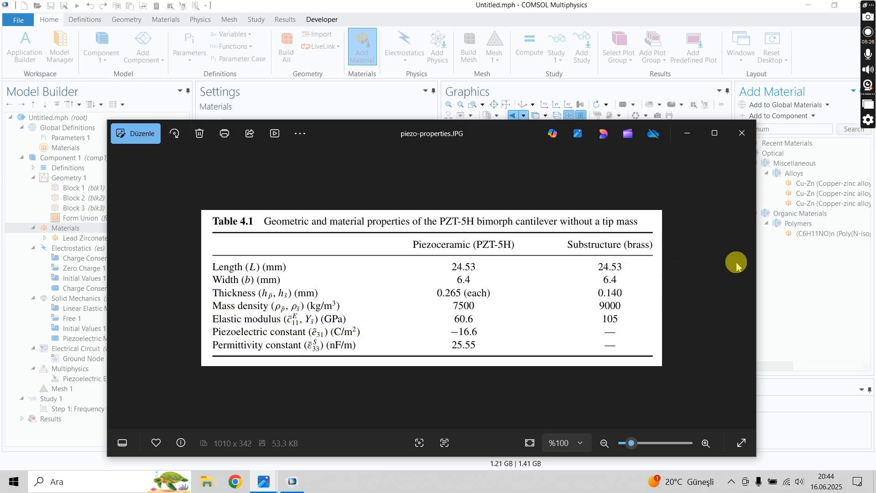
click(688, 132)
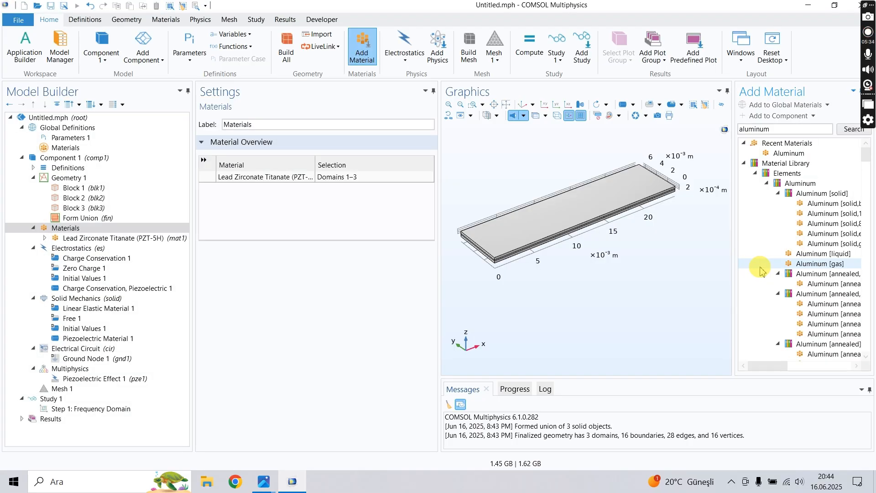
- Add the Built-in library's Aluminum material to the component and close the material library
scroll(762, 269, down, 3)
click(849, 164)
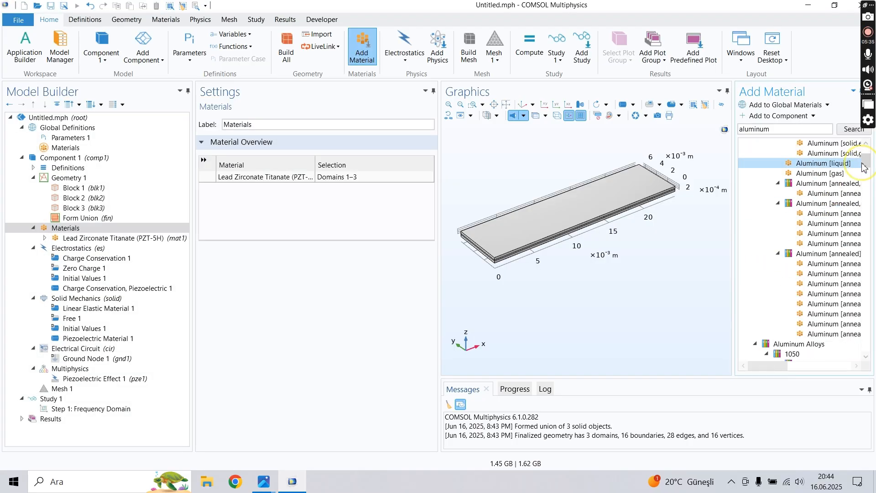
drag(867, 167, 847, 352)
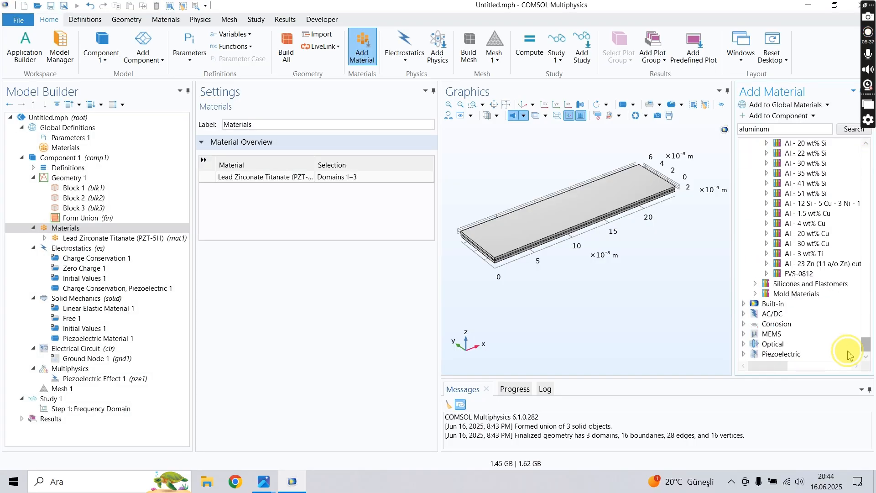
click(743, 304)
click(782, 337)
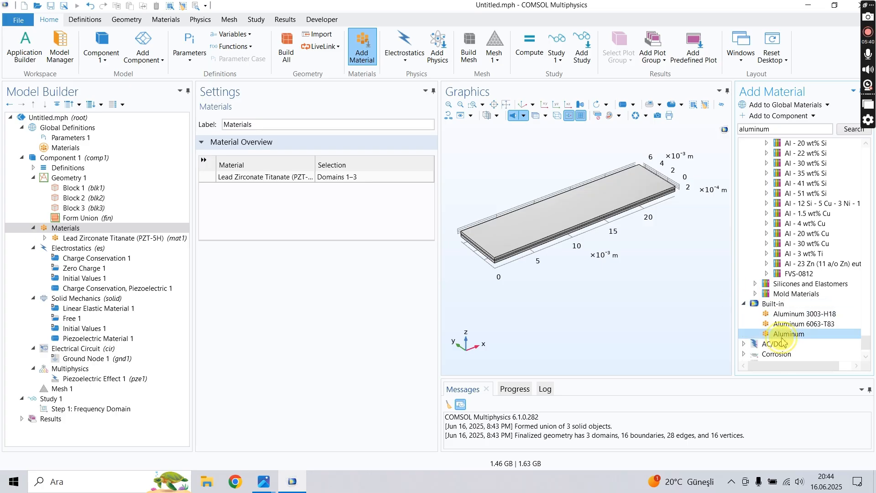
double_click(781, 337)
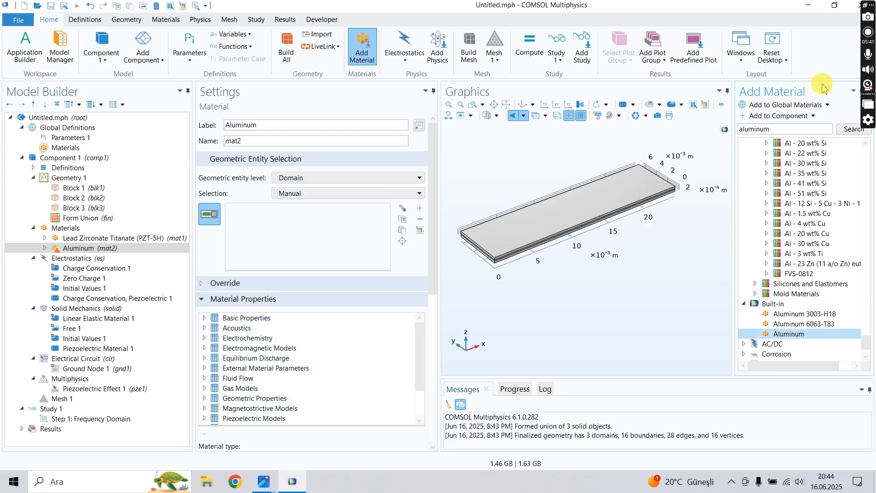
mouse_move(865, 126)
mouse_down()
mouse_move(862, 233)
mouse_move(866, 117)
mouse_up()
click(869, 91)
- Set the Aluminum material's density to 9000[kg/m^3], the brass mass density given in piezo-properties.JPG
double_click(85, 248)
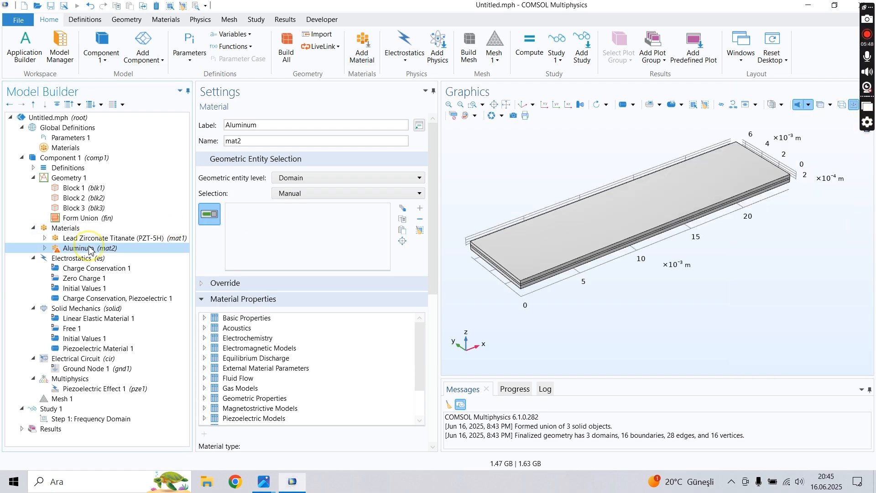
click(87, 258)
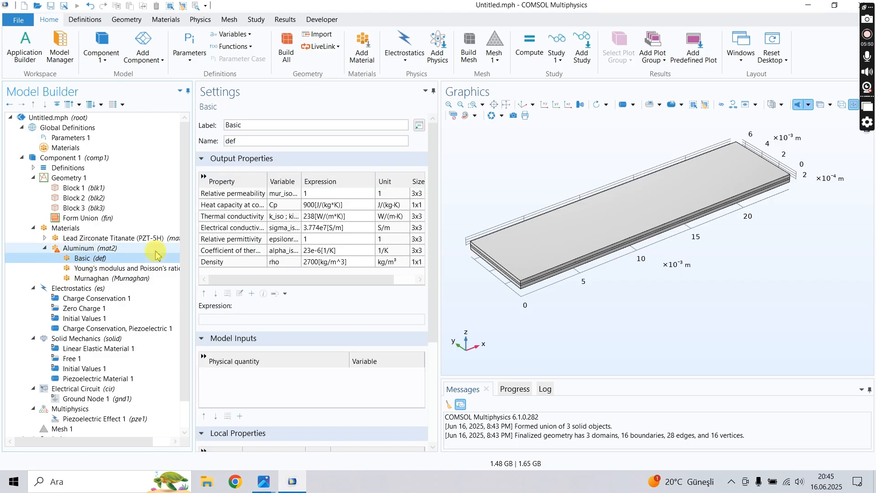
click(313, 264)
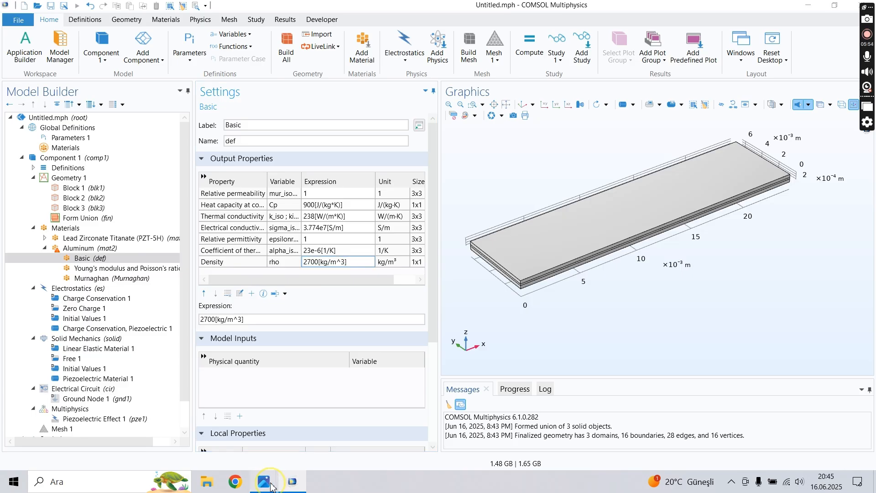
mouse_move(263, 480)
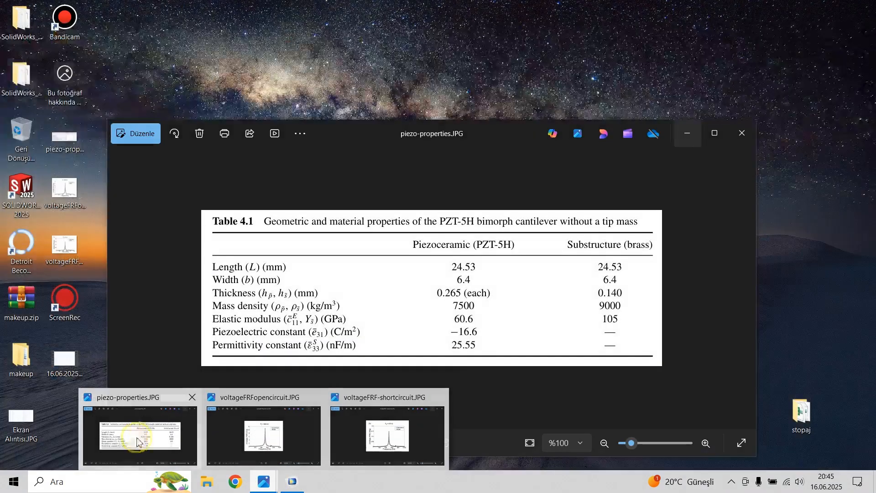
click(137, 440)
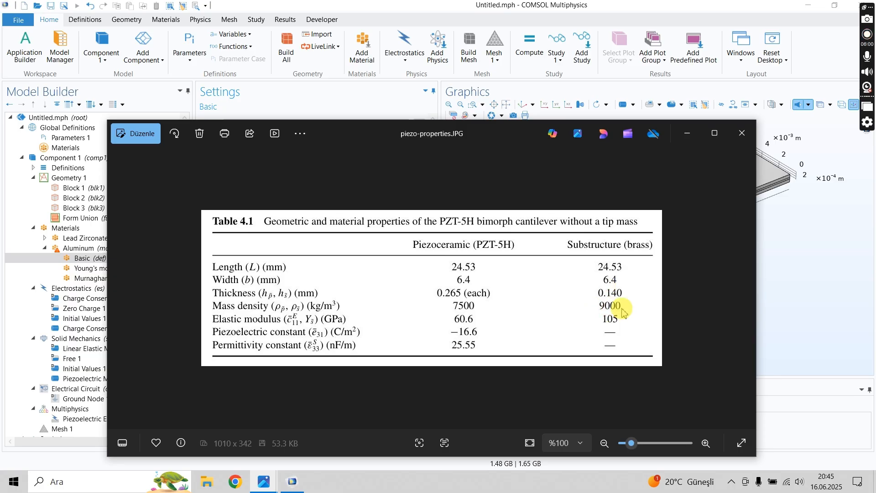
click(770, 313)
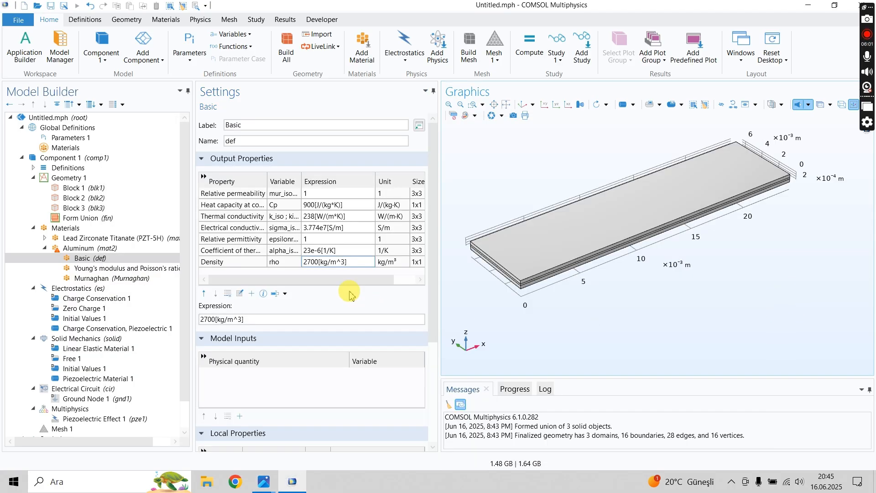
click(316, 263)
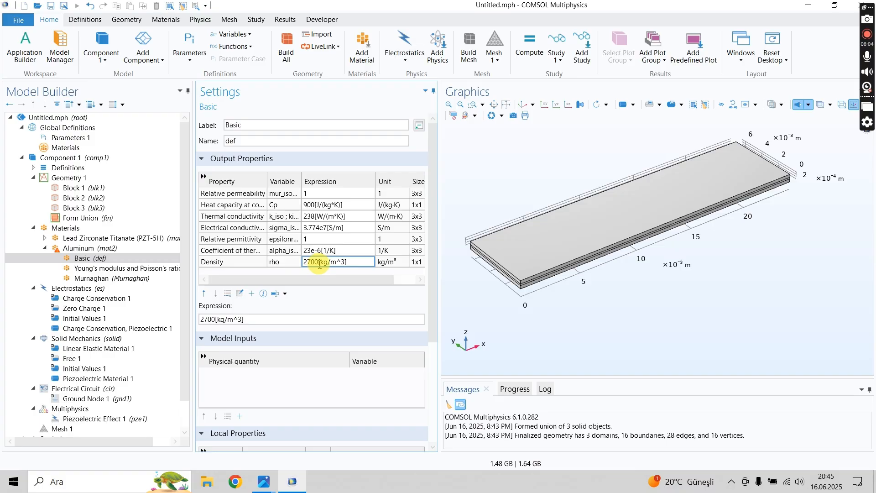
drag(319, 263, 279, 267)
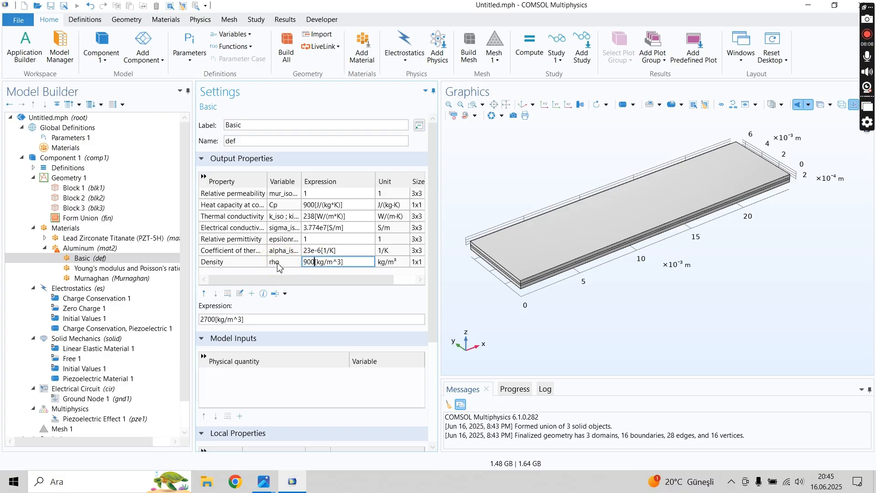
- Set the Aluminum material's Young's modulus to 105[GPa], the brass substructure value given in piezo-properties.JPG
click(106, 269)
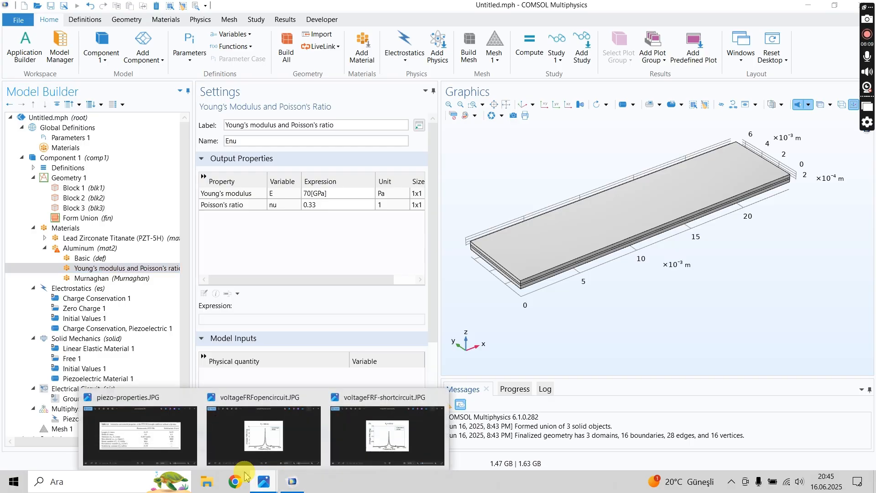
click(174, 438)
click(781, 280)
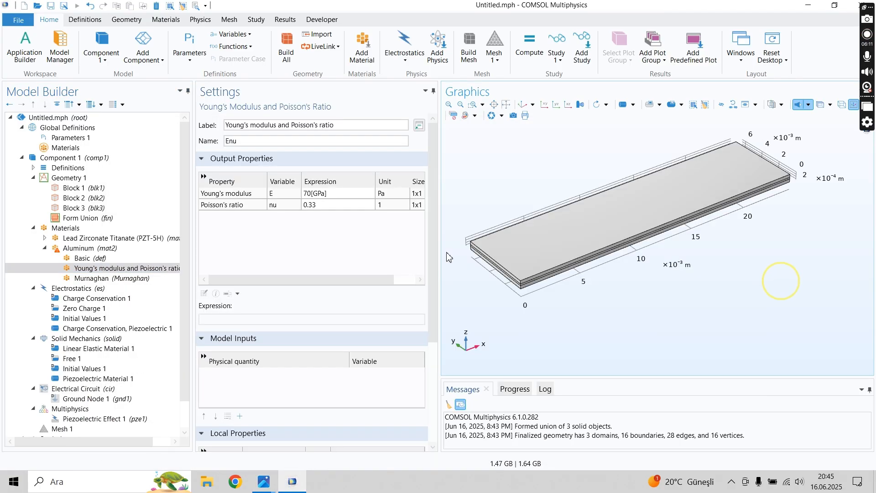
click(308, 193)
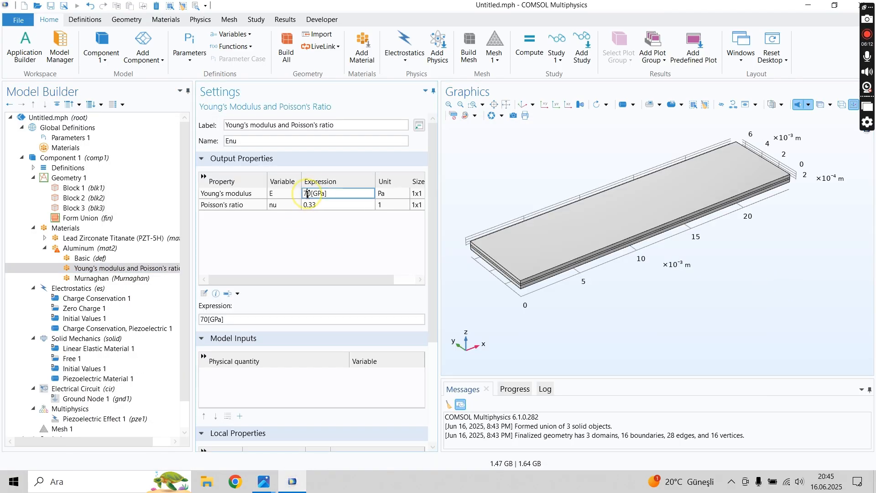
text(105)
click(315, 242)
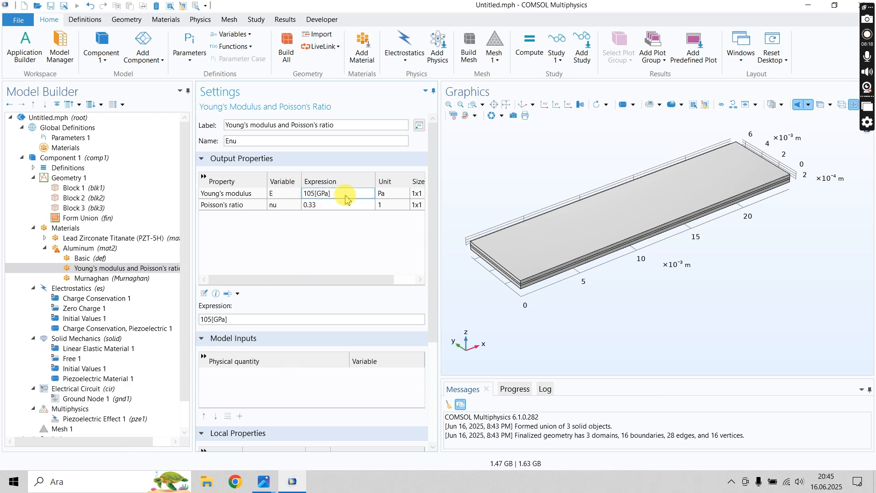
- Check the Aluminum material's Murnaghan and Basic property groups and relabel the material as brass
click(114, 278)
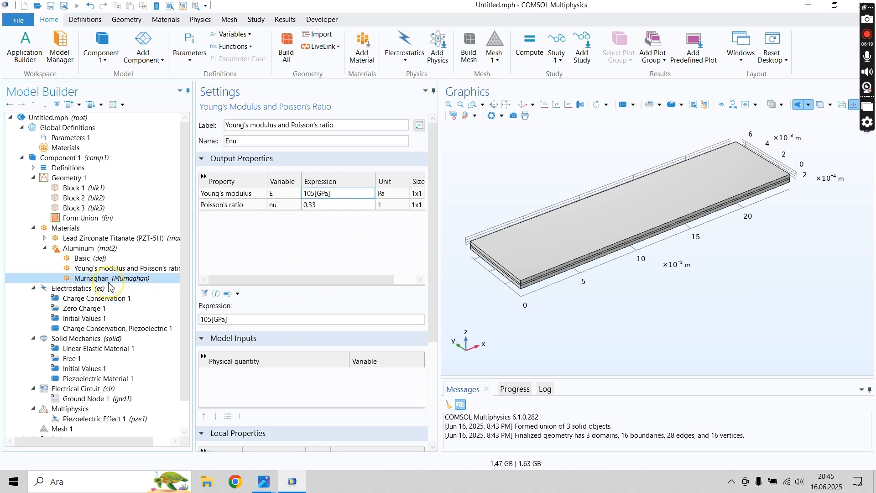
click(91, 258)
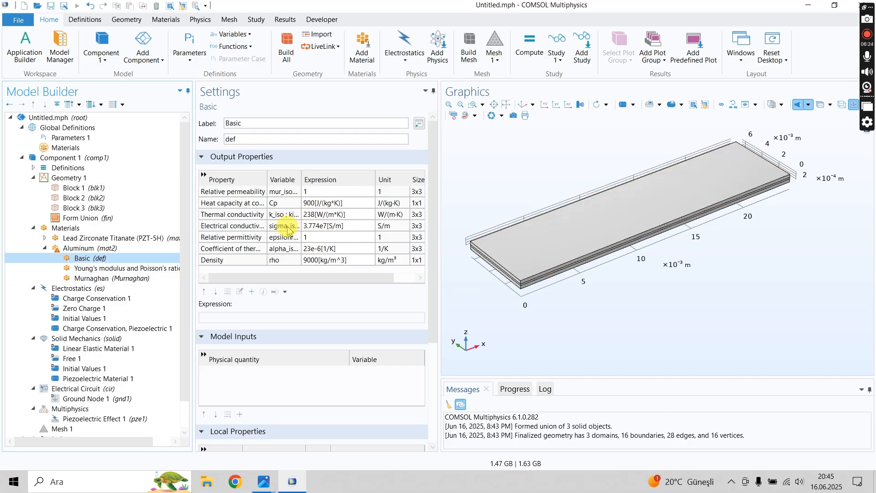
click(75, 250)
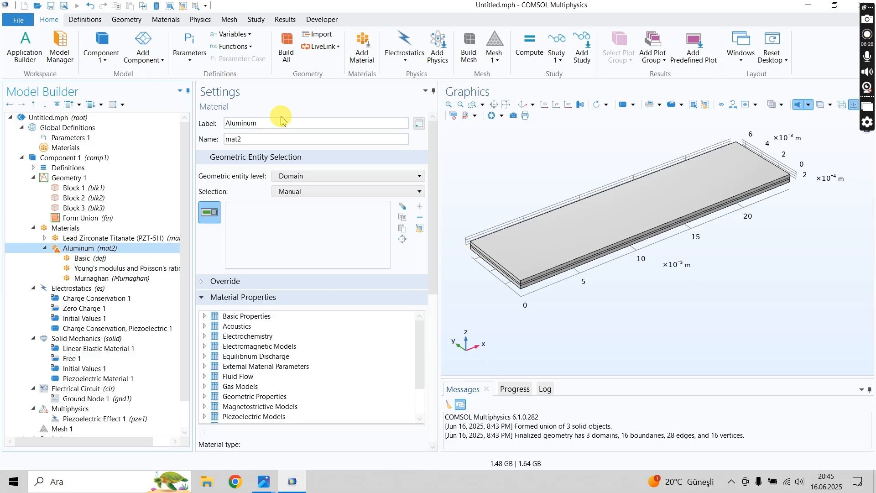
double_click(279, 122)
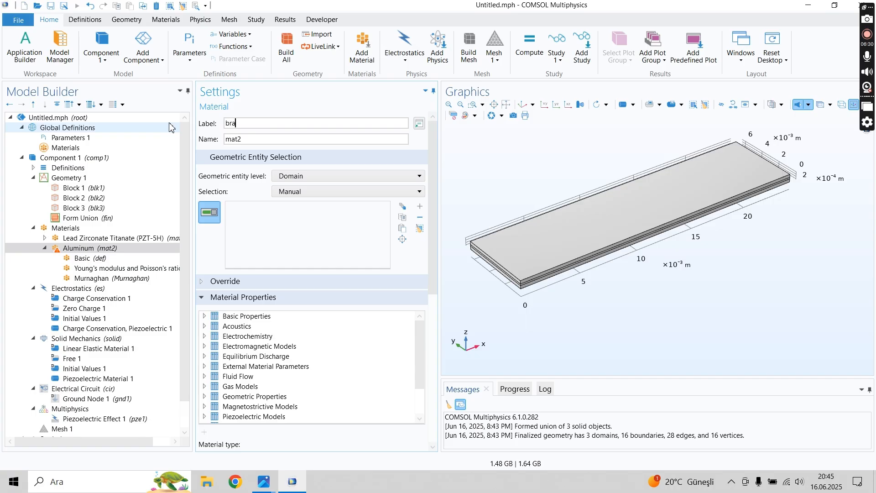
click(207, 141)
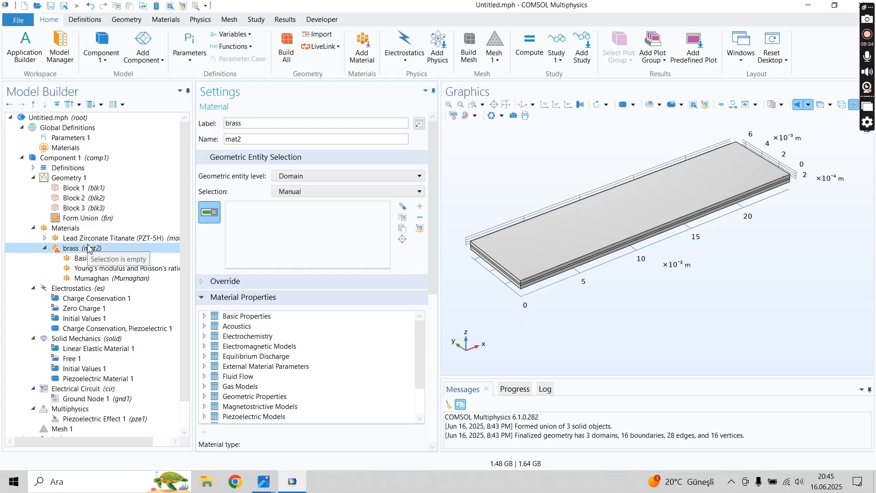
- Remove the middle layer, domain 2, from the Lead Zirconate Titanate (PZT-5H) material's selection and check the outer domains 1 and 3
click(84, 240)
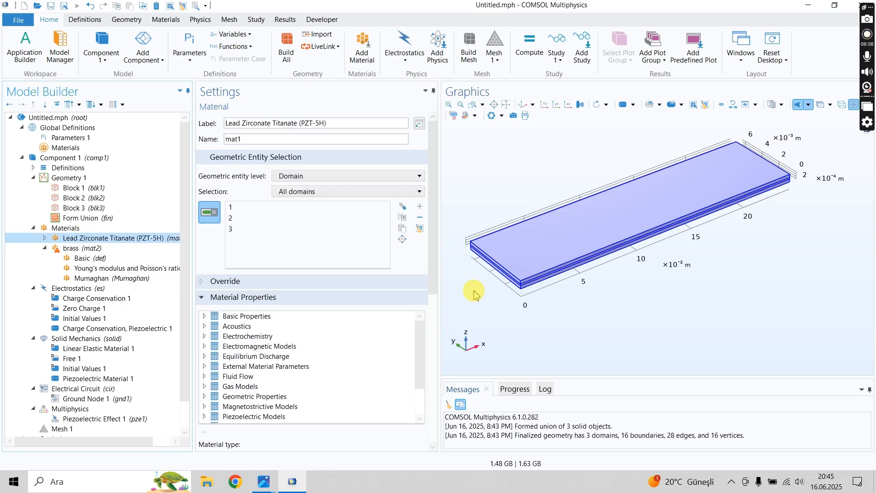
middle_drag(479, 297, 449, 208)
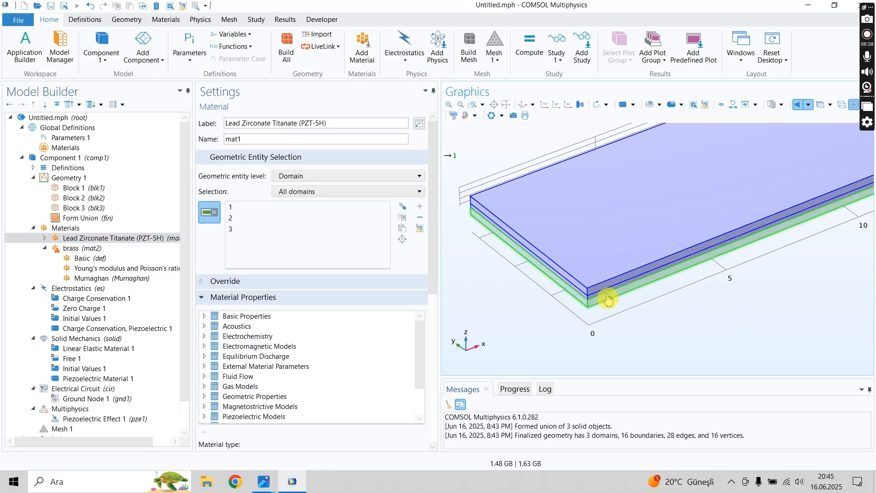
click(230, 219)
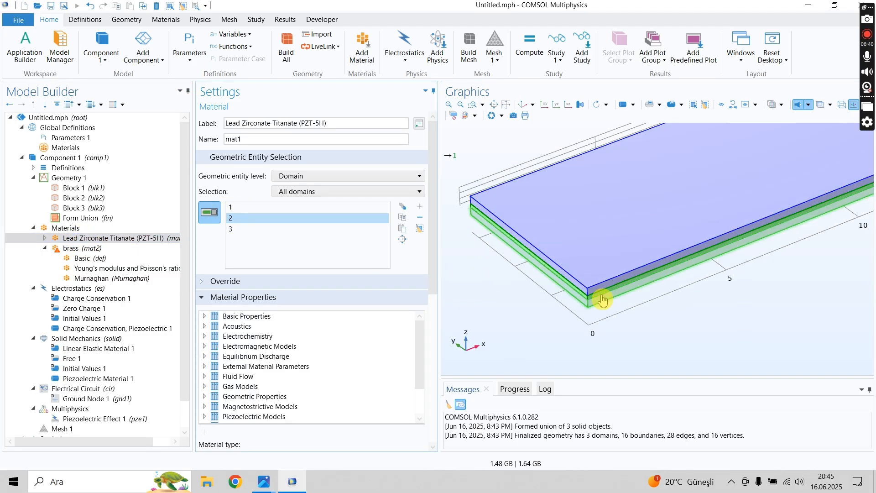
scroll(588, 295, up, 5)
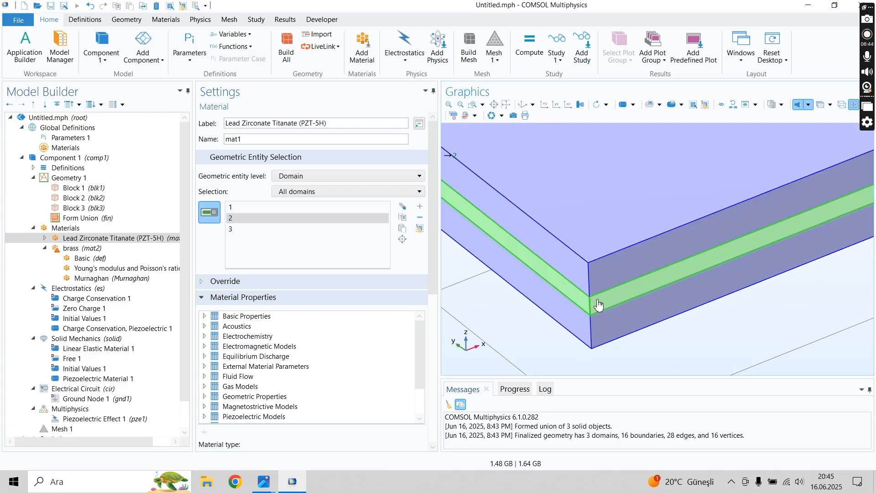
click(599, 303)
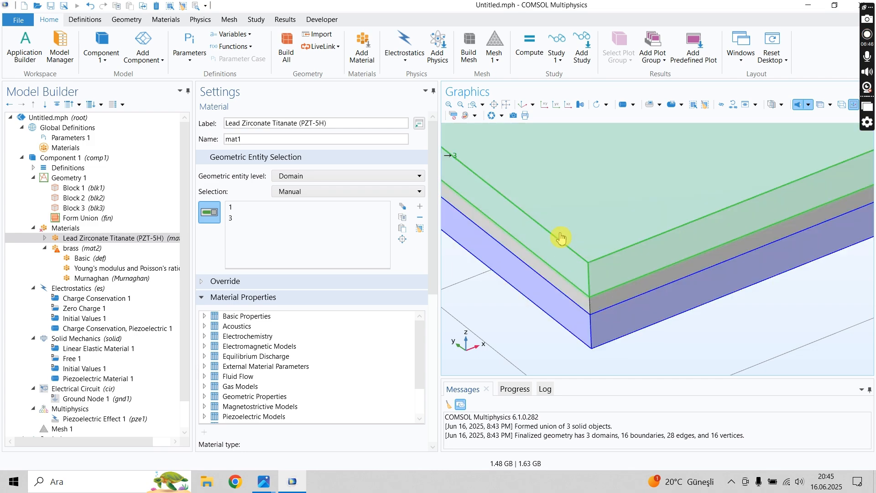
scroll(576, 287, down, 2)
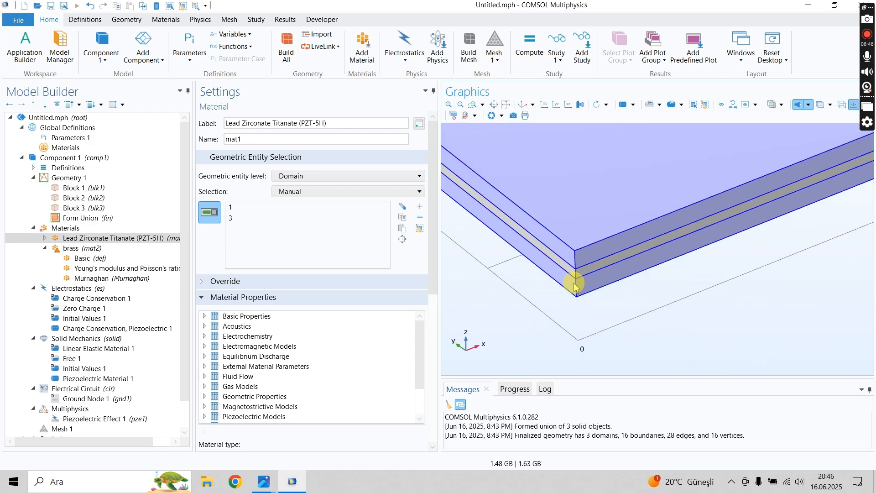
click(241, 208)
click(241, 219)
click(103, 241)
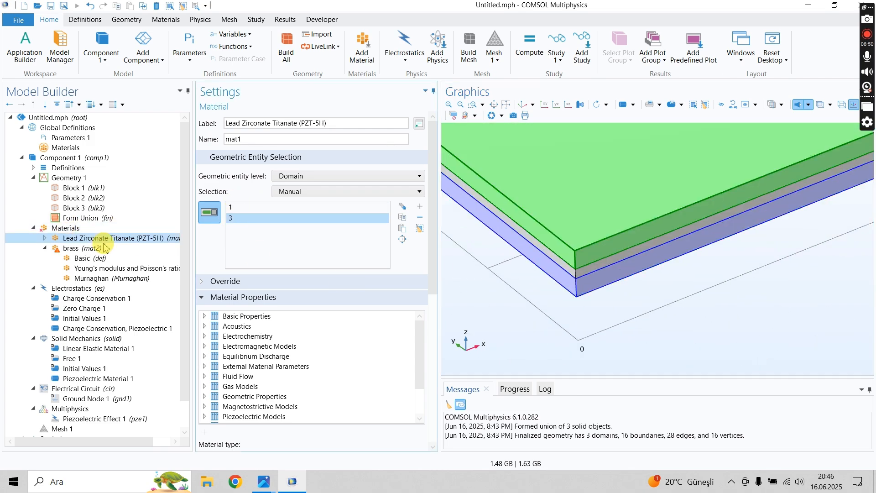
- Assign the brass material to the middle layer, domain 2, and compare the domain selections of both materials
click(96, 249)
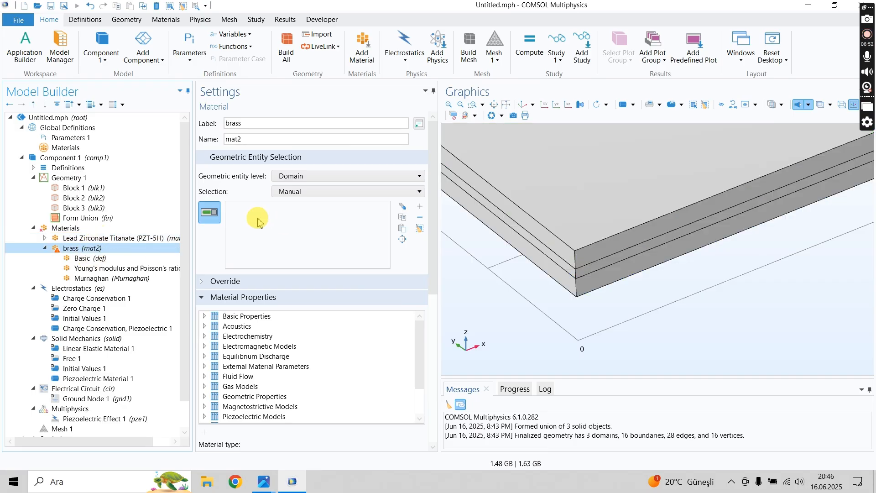
click(584, 279)
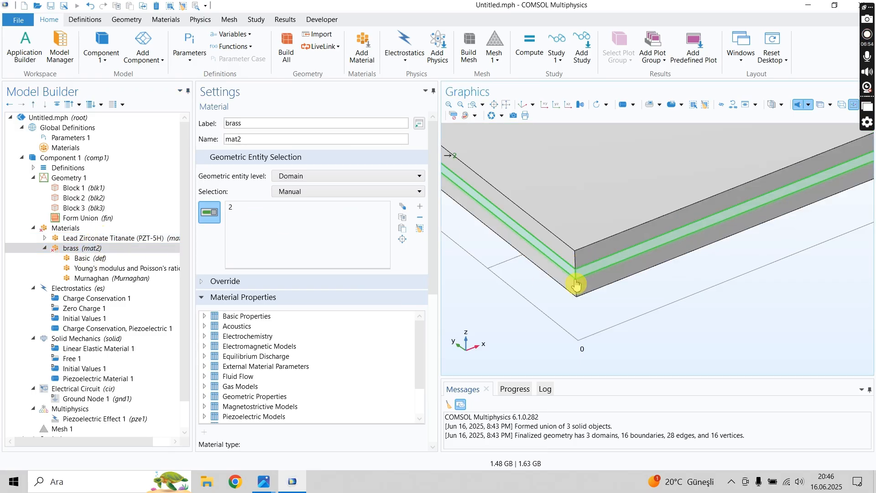
scroll(498, 282, down, 6)
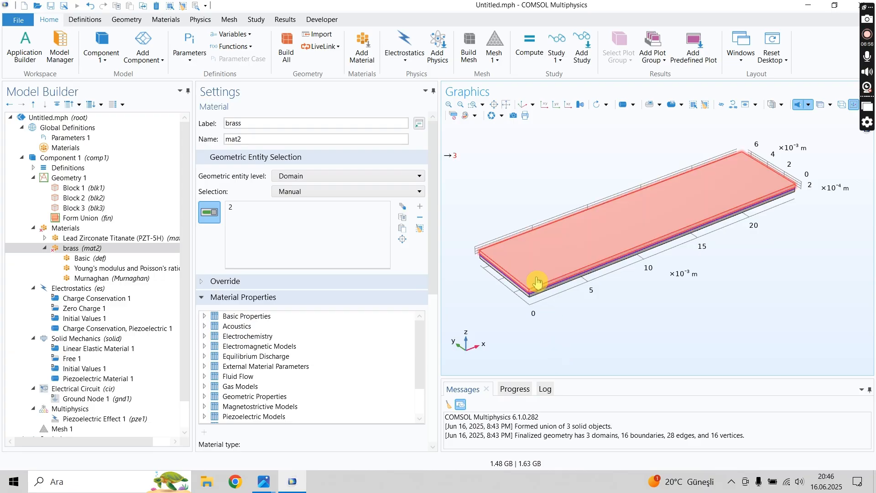
click(123, 239)
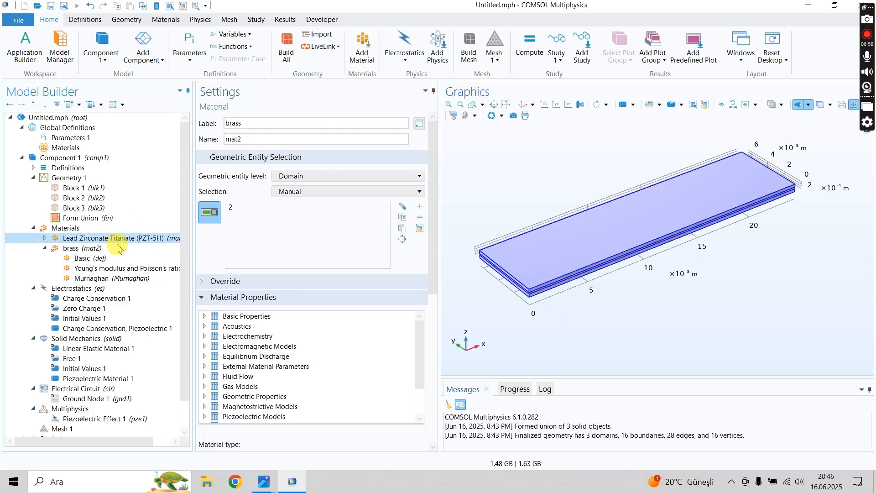
click(45, 249)
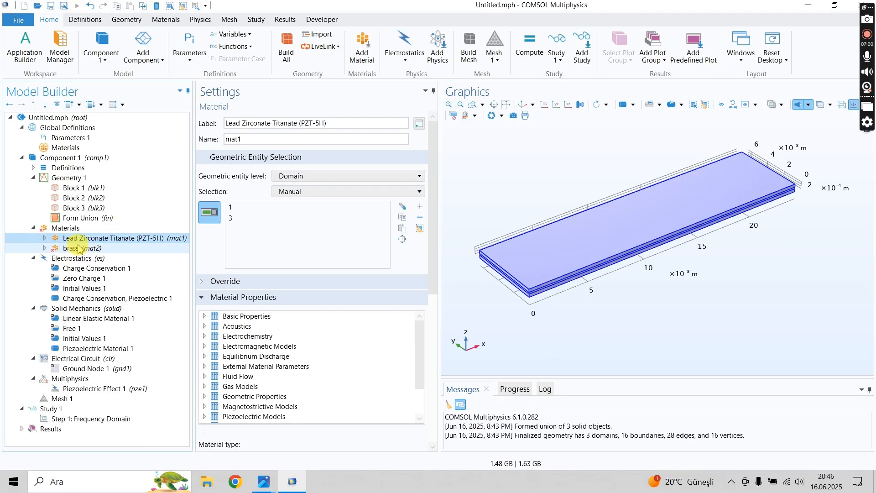
click(60, 248)
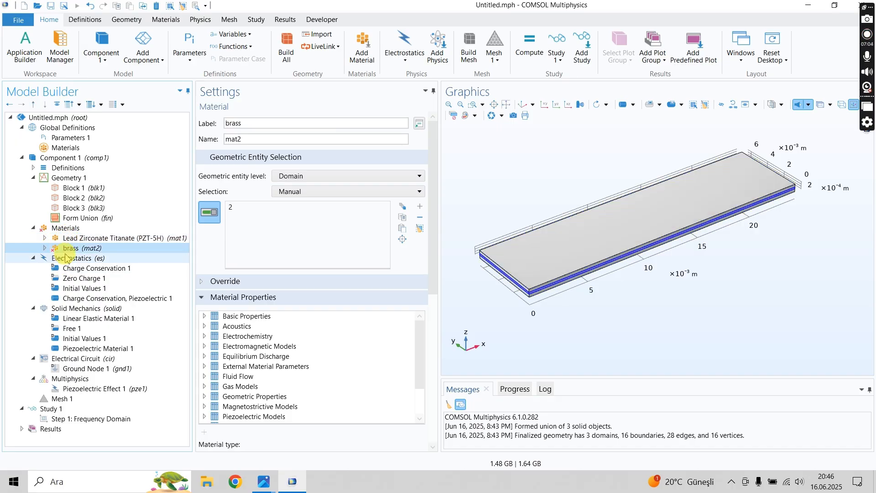
- Look through the Electrostatics interface's default nodes and add a Ground boundary condition to it
click(67, 259)
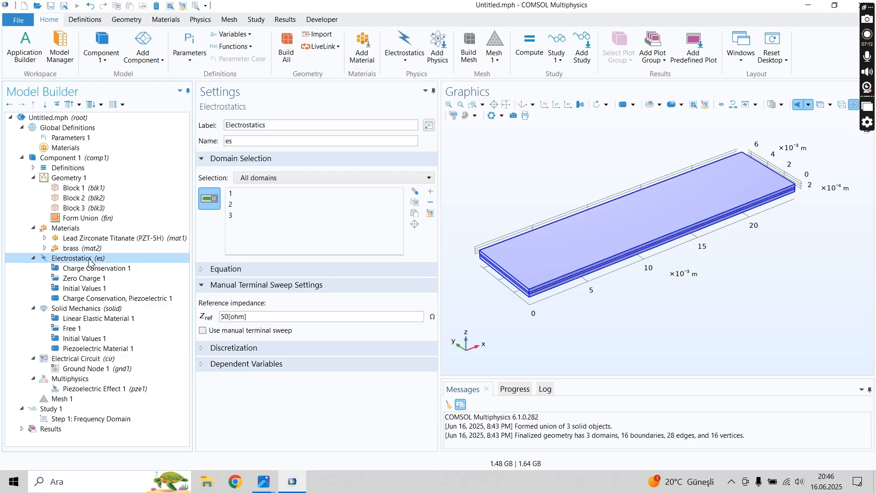
click(90, 269)
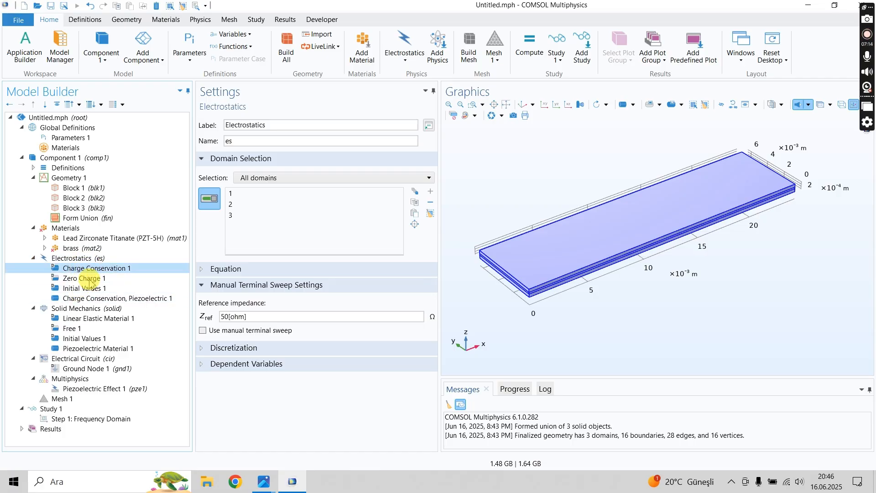
click(94, 278)
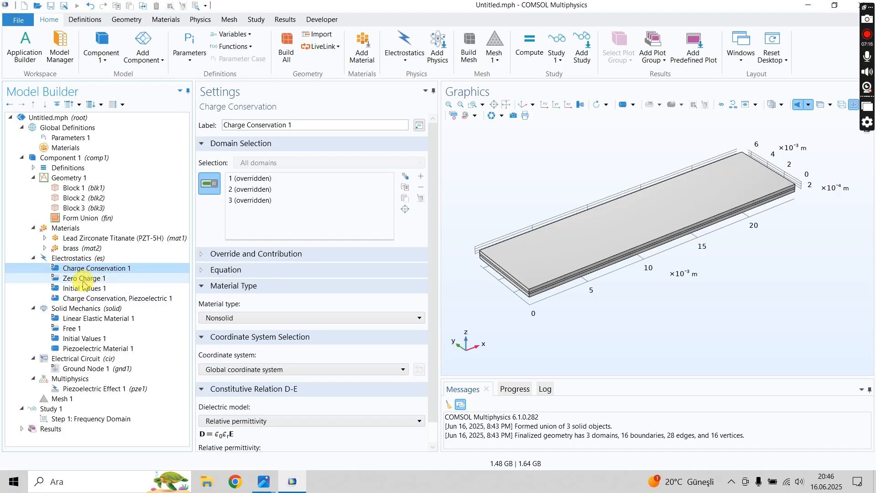
click(91, 292)
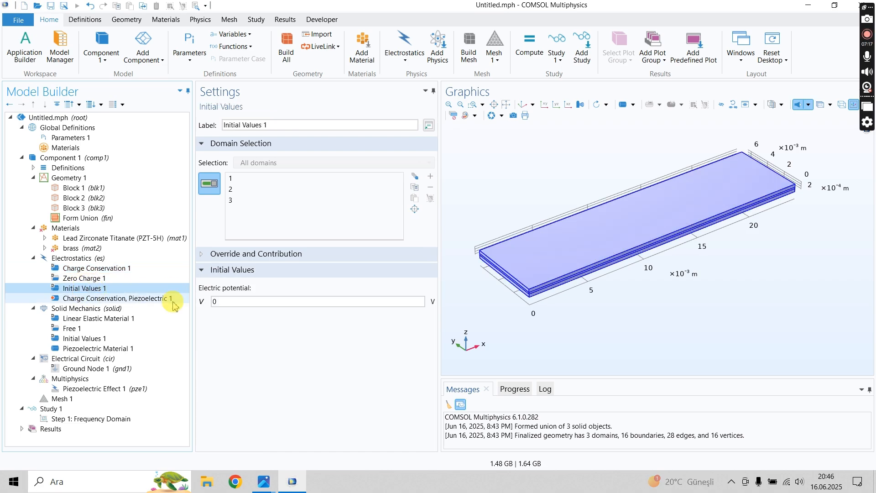
click(73, 259)
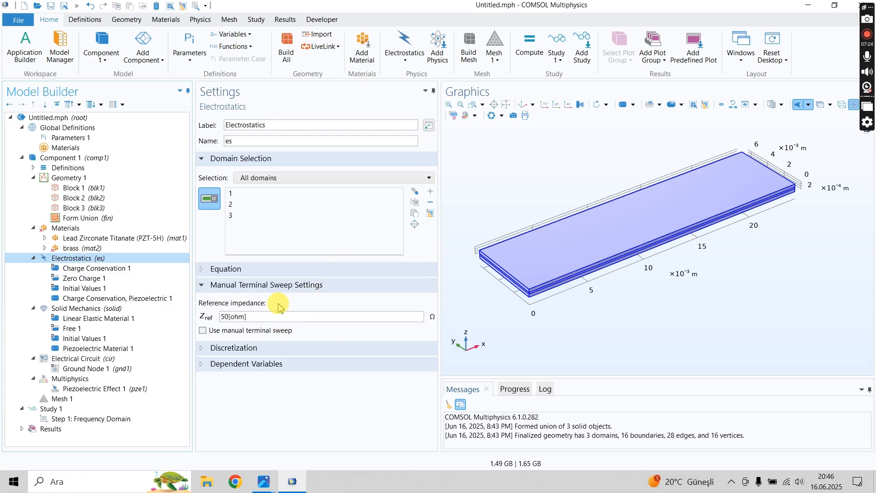
right_click(63, 260)
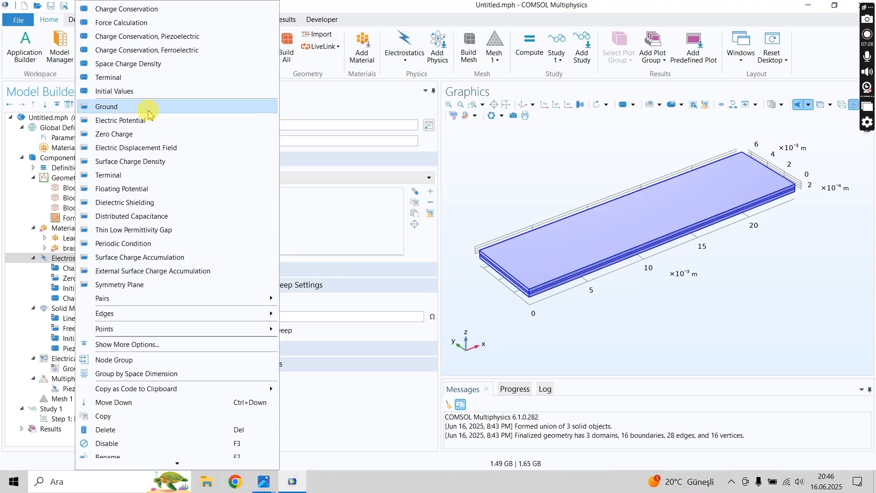
click(109, 106)
- Add two boundary Terminal conditions to the Electrostatics interface
click(113, 258)
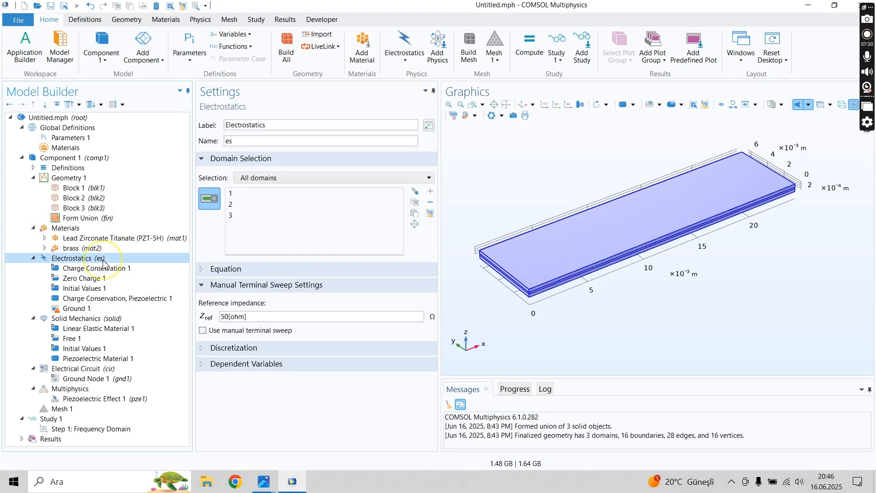
right_click(109, 259)
click(149, 177)
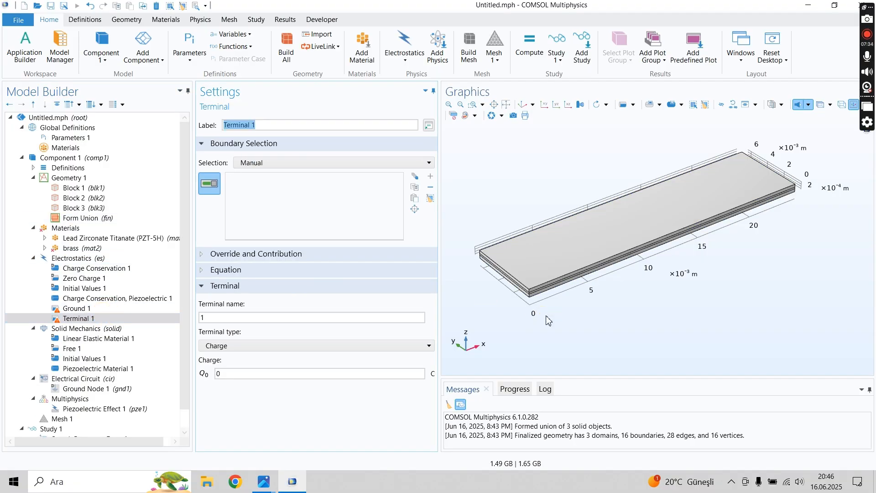
click(102, 258)
right_click(102, 259)
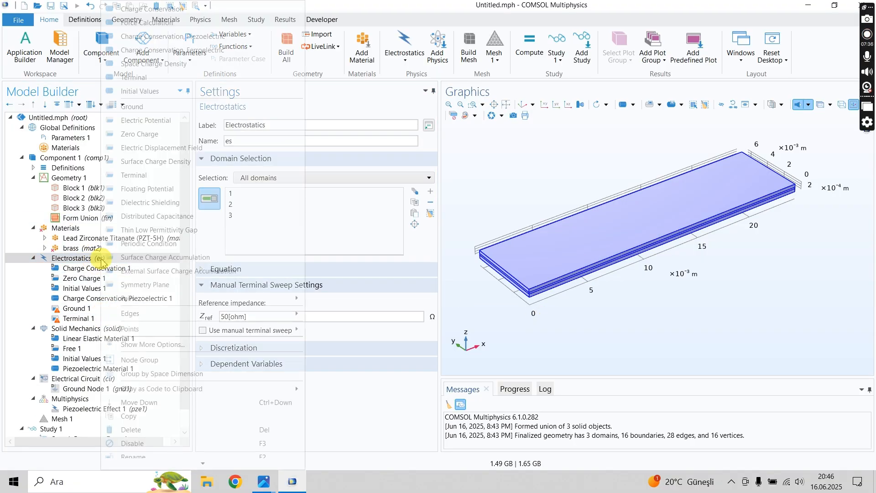
click(155, 175)
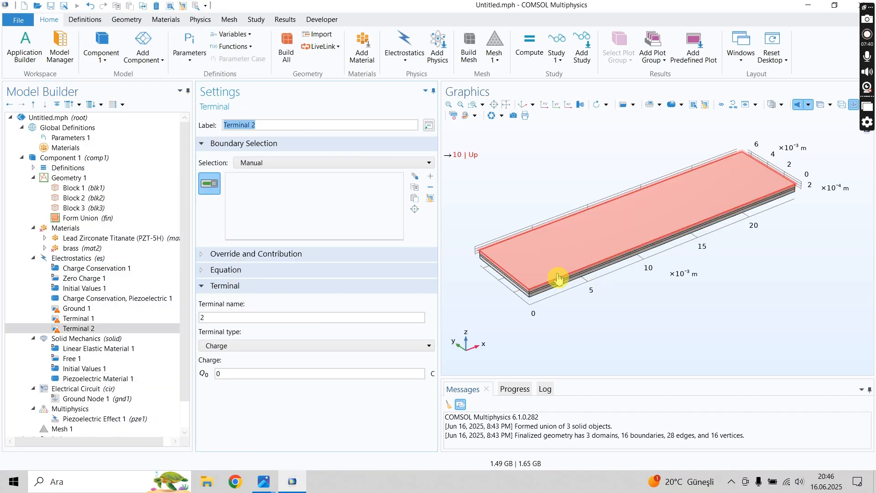
- Examine the beam's outer faces for the Ground and Terminal conditions, and consult the bimorph dimensions and properties in piezo-properties.JPG
click(89, 309)
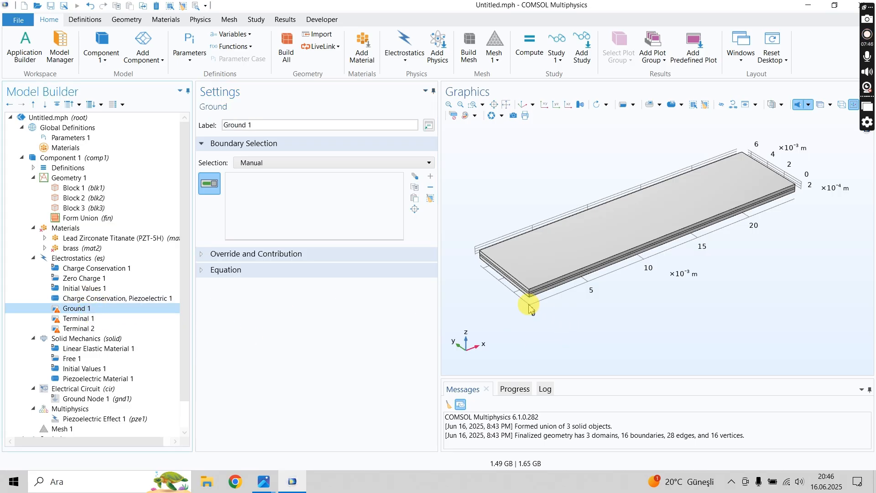
middle_drag(514, 249, 505, 233)
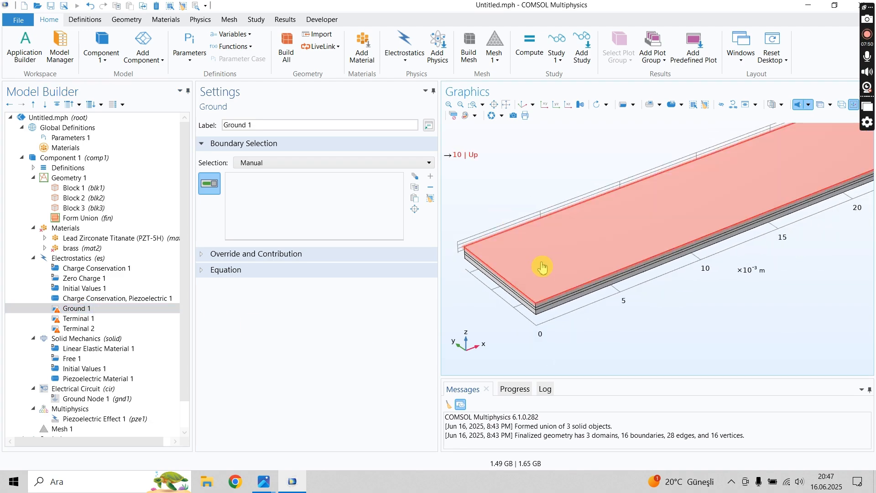
drag(604, 336, 613, 303)
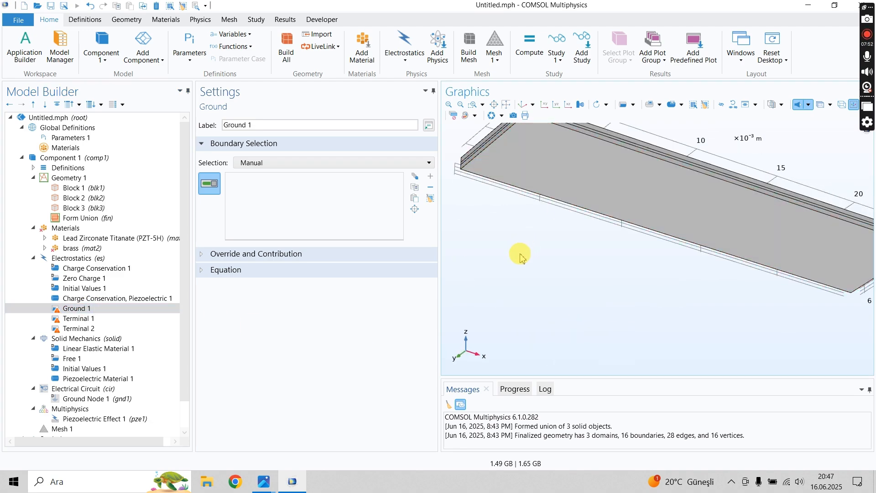
drag(518, 251, 550, 285)
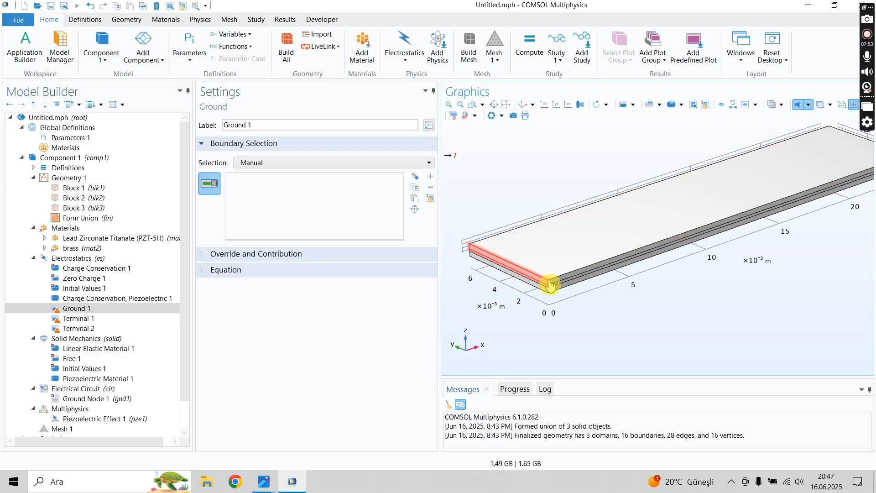
click(94, 319)
click(92, 310)
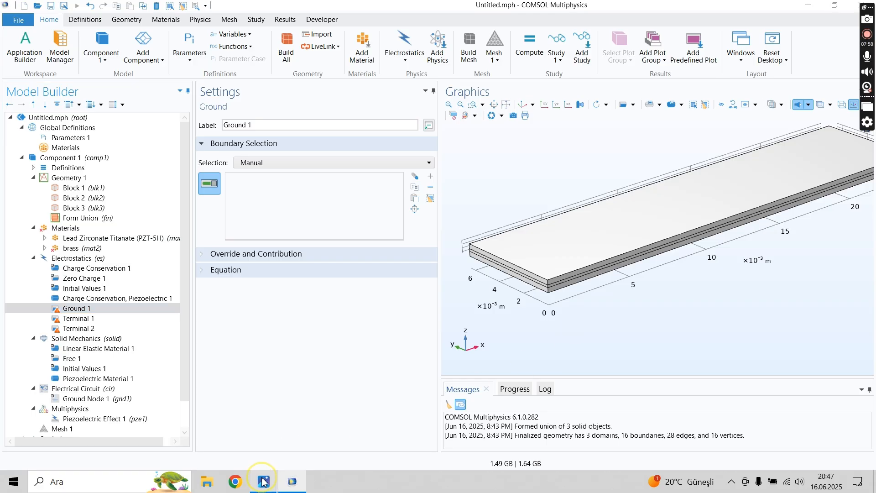
mouse_move(264, 482)
click(164, 447)
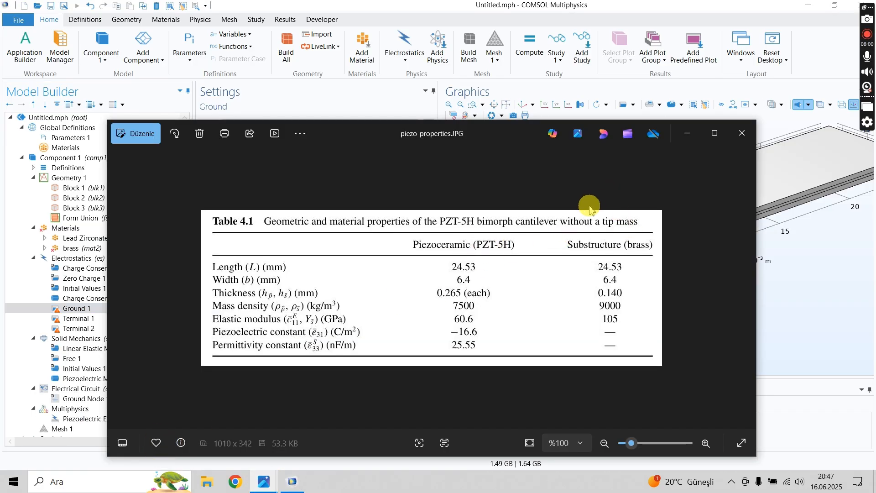
click(688, 133)
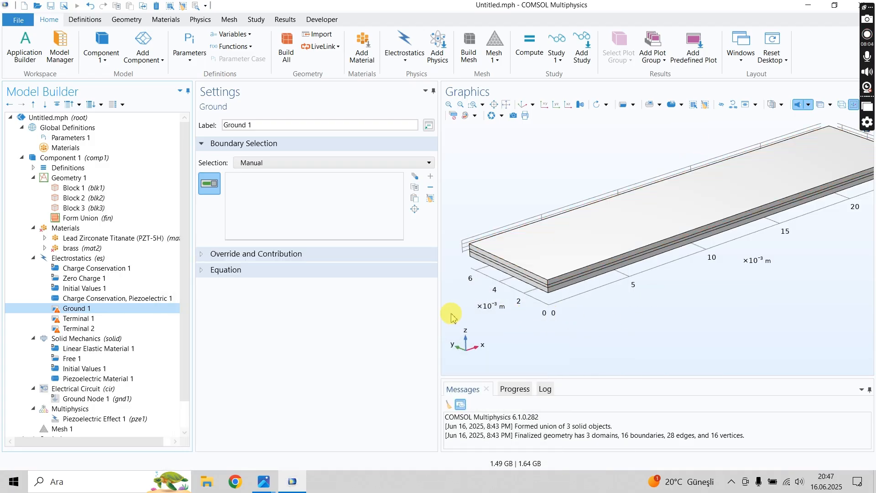
- Assign the upper outer face of the bimorph, boundary 10, to the Ground 1 condition
scroll(574, 331, down, 1)
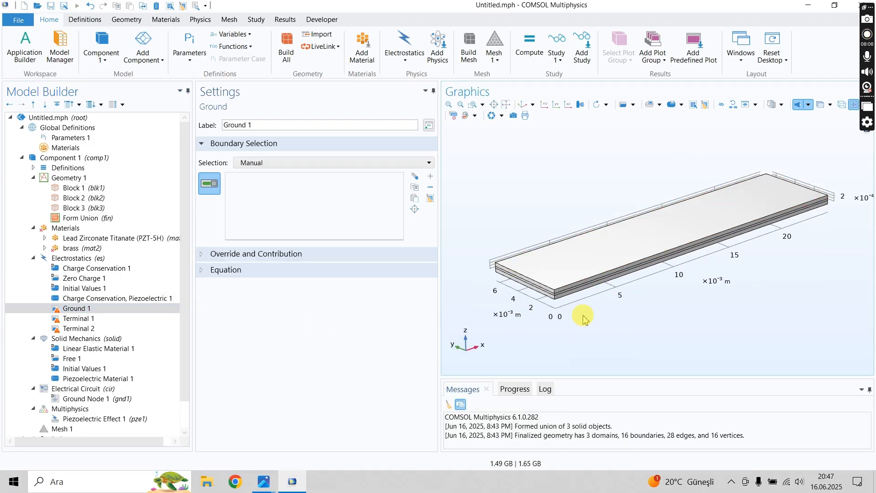
scroll(559, 183, up, 1)
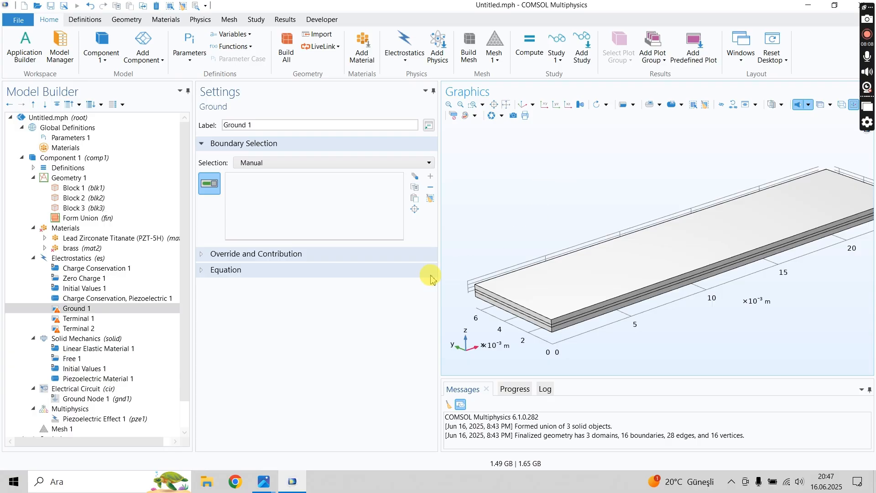
click(589, 278)
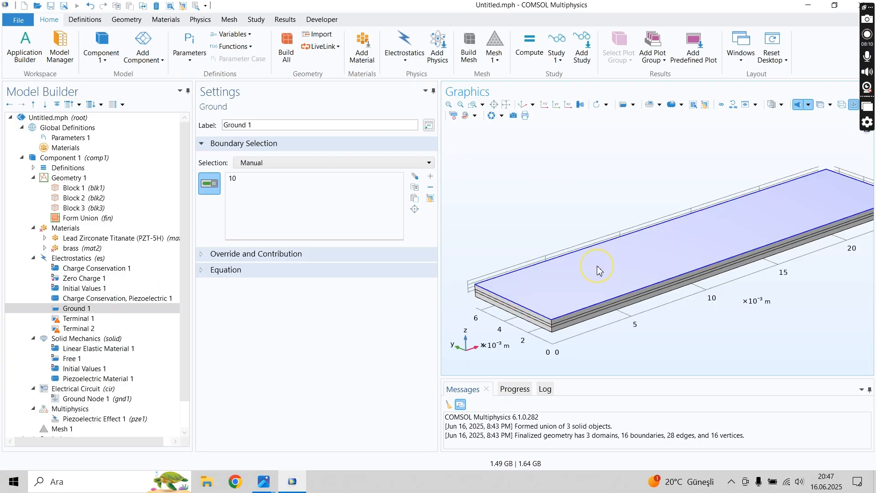
- Hide the middle brass layer, domain 2, in the graphics to expose the inner faces of the two PZT layers
click(98, 318)
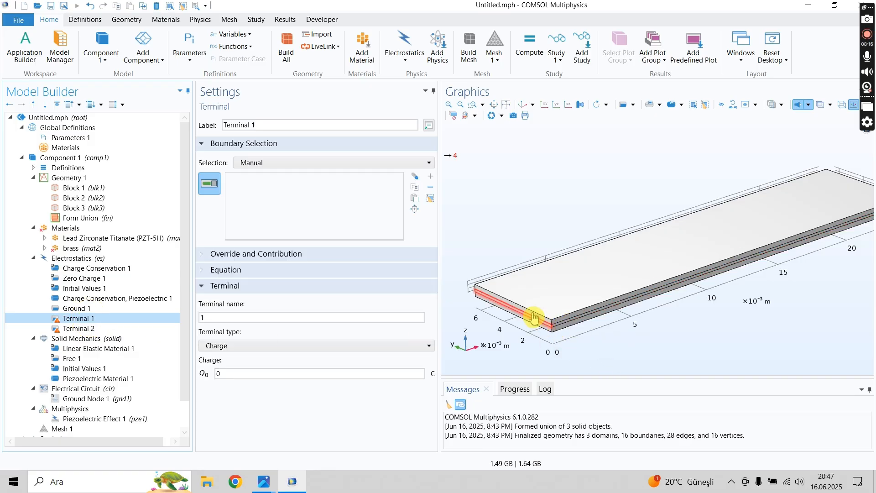
click(67, 158)
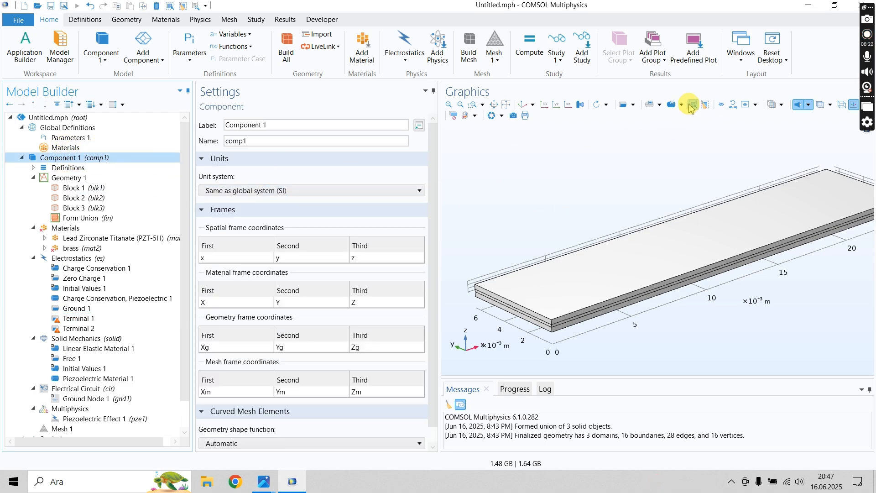
click(631, 105)
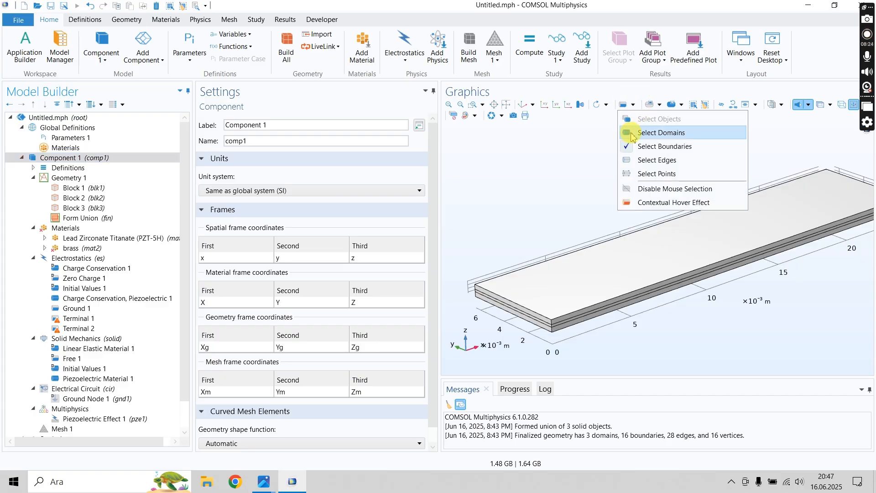
click(631, 133)
click(632, 105)
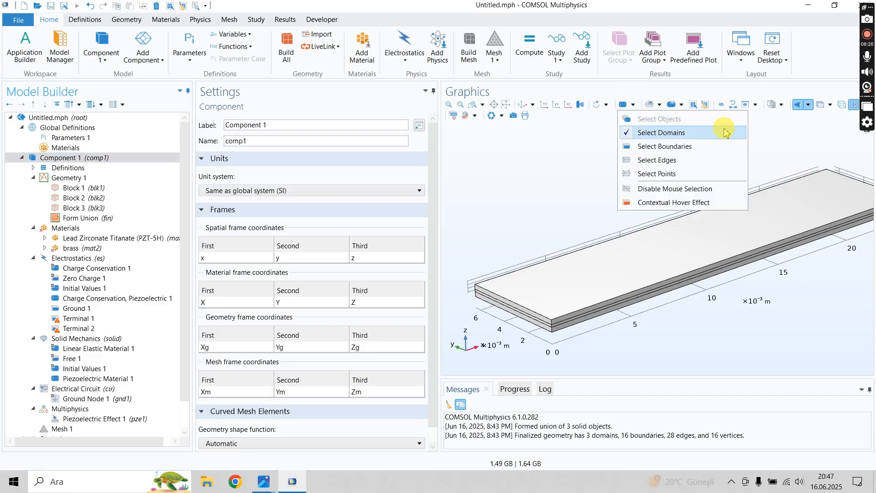
click(761, 129)
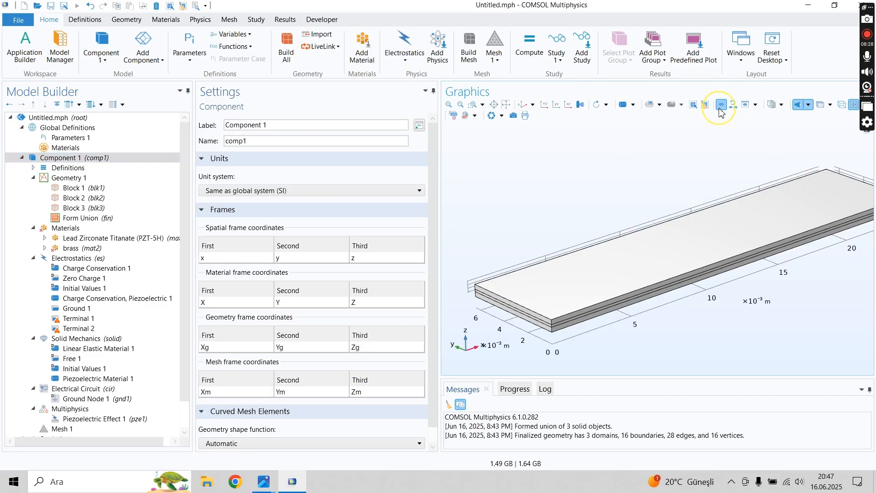
scroll(577, 318, up, 3)
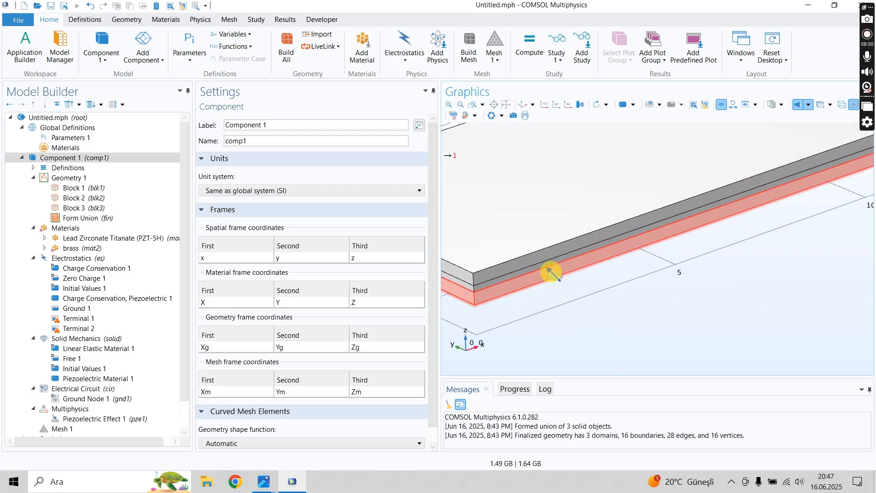
click(551, 266)
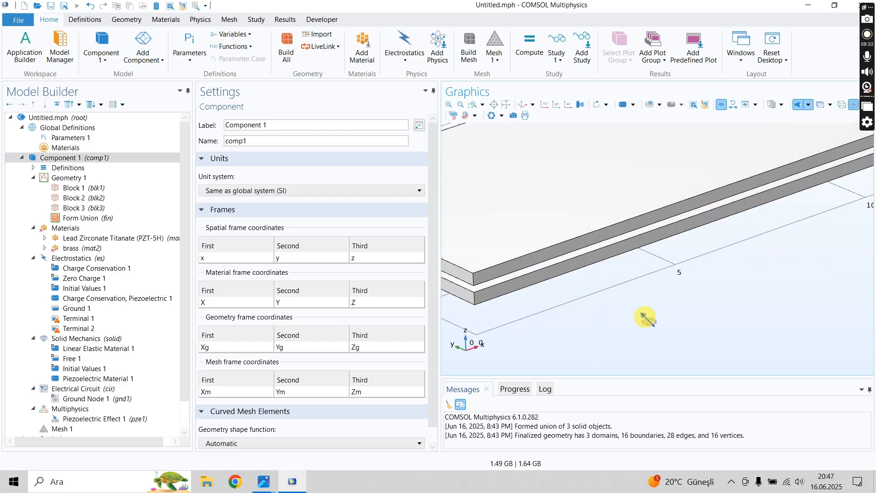
- Assign the inner faces of the two PZT layers, boundaries 6 and 9, to Terminal 1 and set its terminal type to Circuit
scroll(643, 316, down, 1)
click(91, 318)
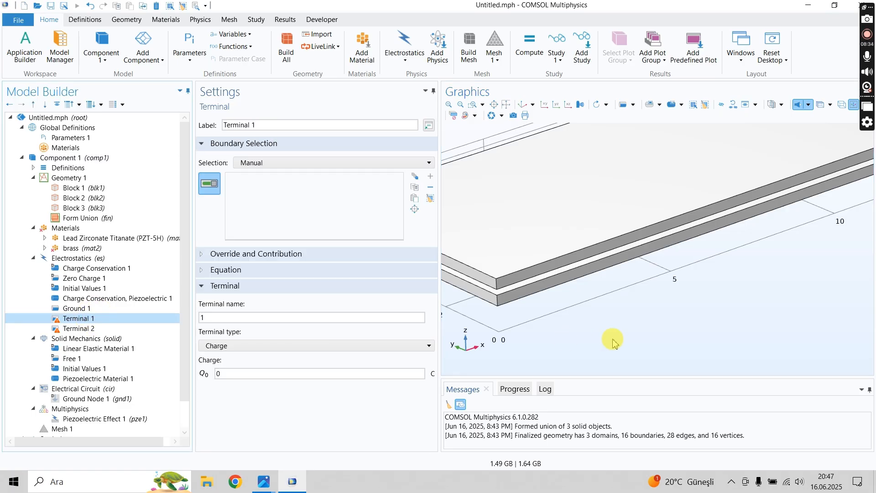
scroll(579, 317, up, 1)
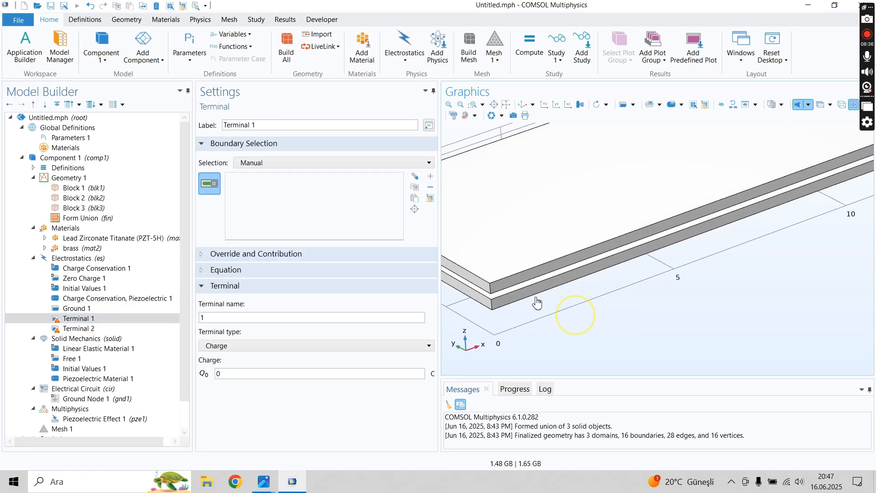
scroll(529, 295, down, 6)
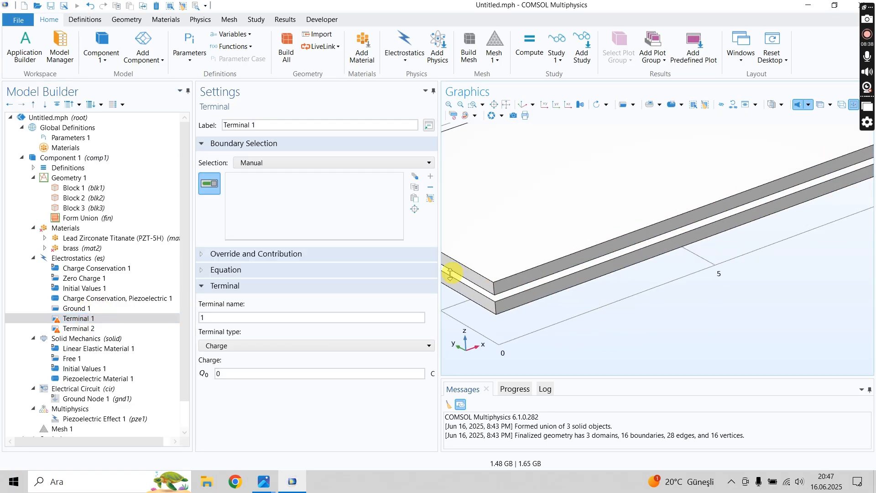
click(550, 313)
scroll(684, 301, down, 2)
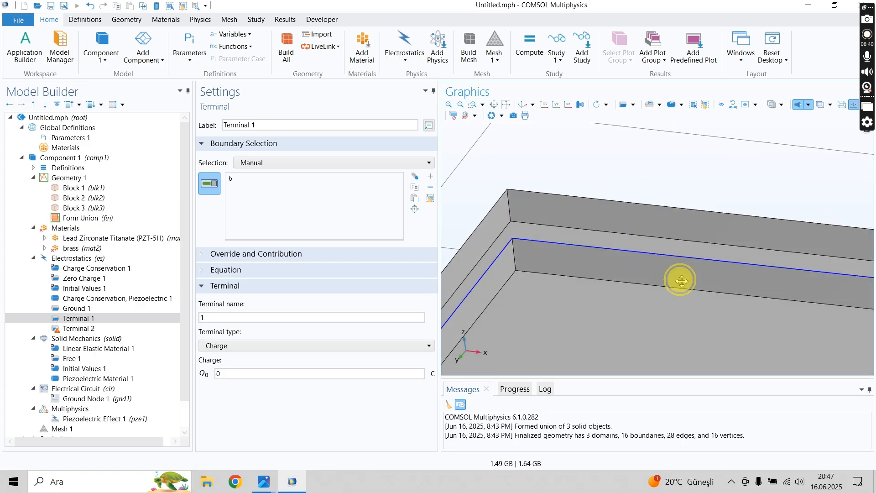
click(600, 240)
scroll(594, 210, up, 5)
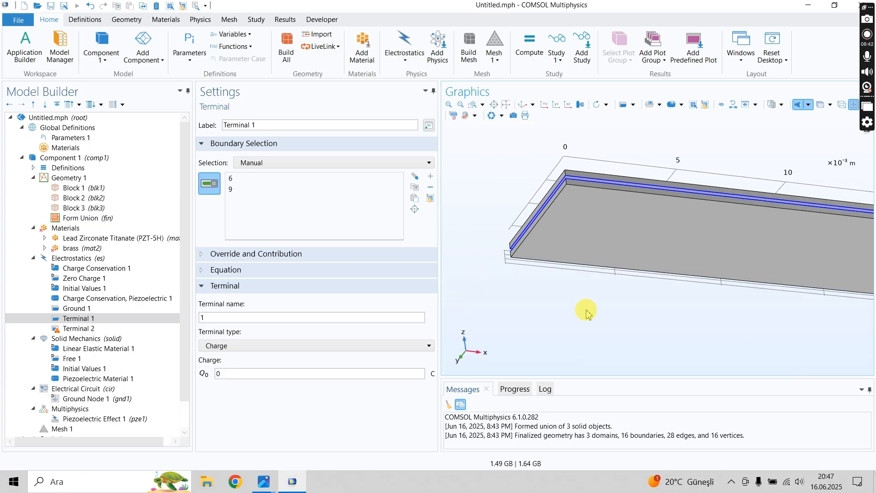
click(224, 345)
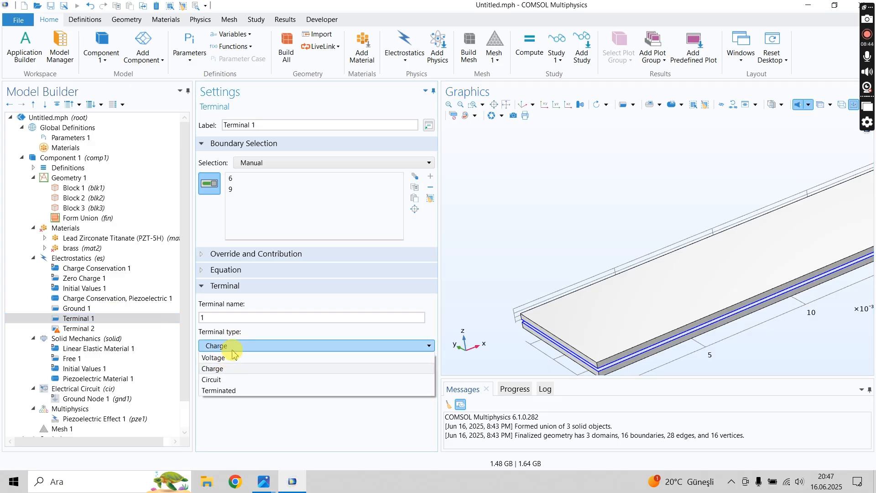
click(228, 379)
- Assign the underside of the bimorph, boundary 3, to Terminal 2 and set its terminal type to Circuit
scroll(639, 352, up, 3)
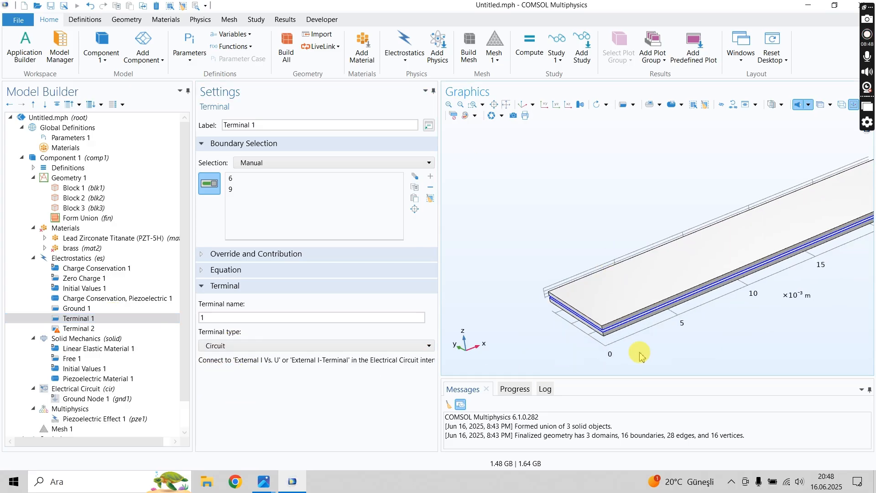
click(80, 329)
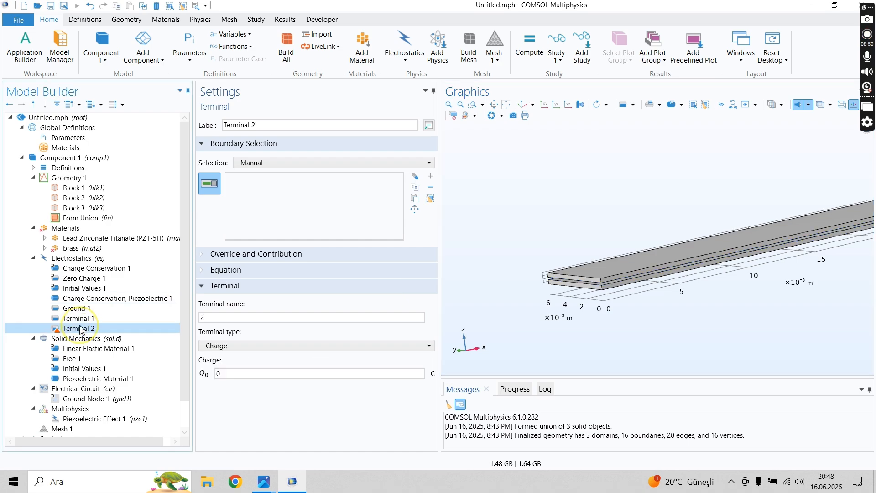
drag(653, 326, 616, 262)
click(590, 236)
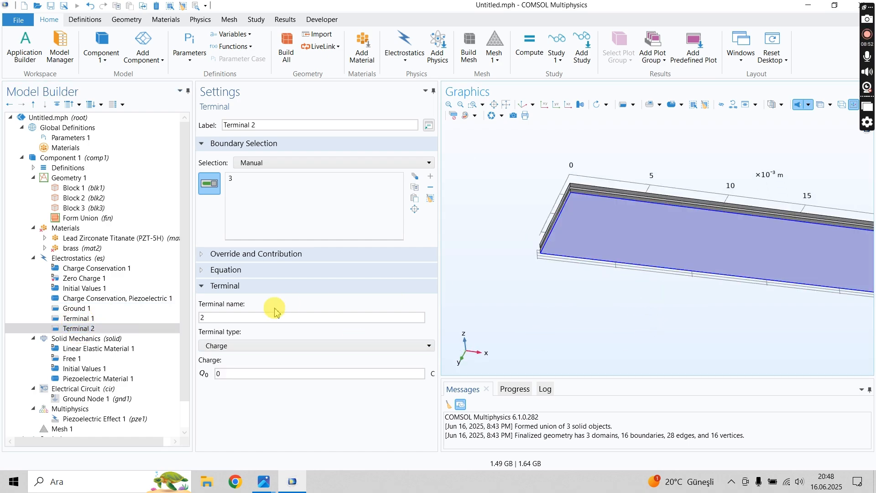
click(234, 347)
click(234, 380)
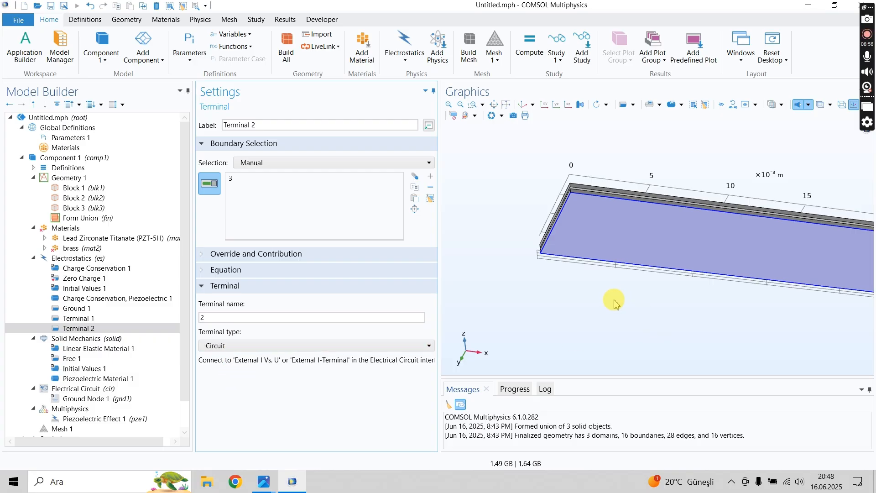
- Review the boundaries assigned to both terminals and the domain selection of the Electrostatics interface
drag(568, 279, 618, 268)
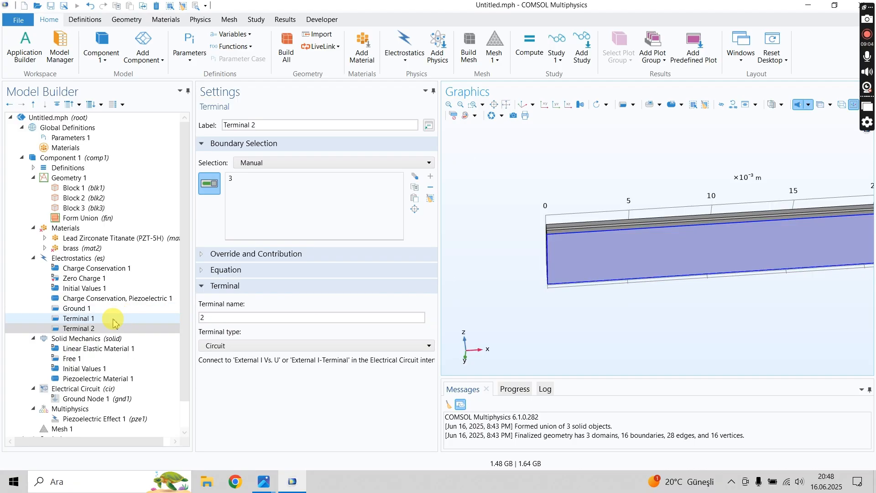
click(78, 318)
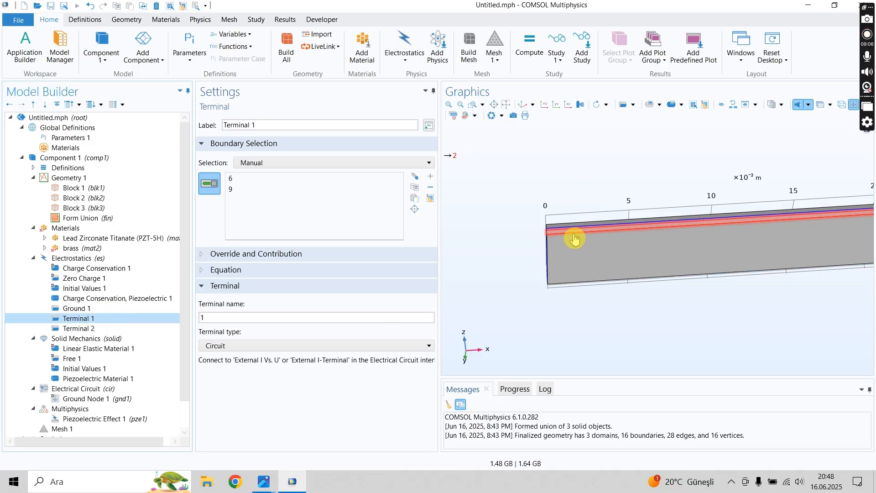
drag(518, 195, 567, 255)
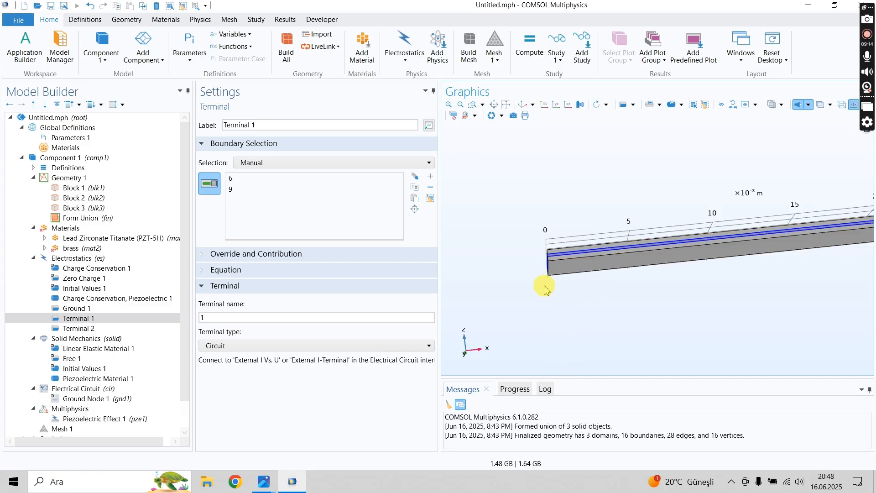
click(91, 260)
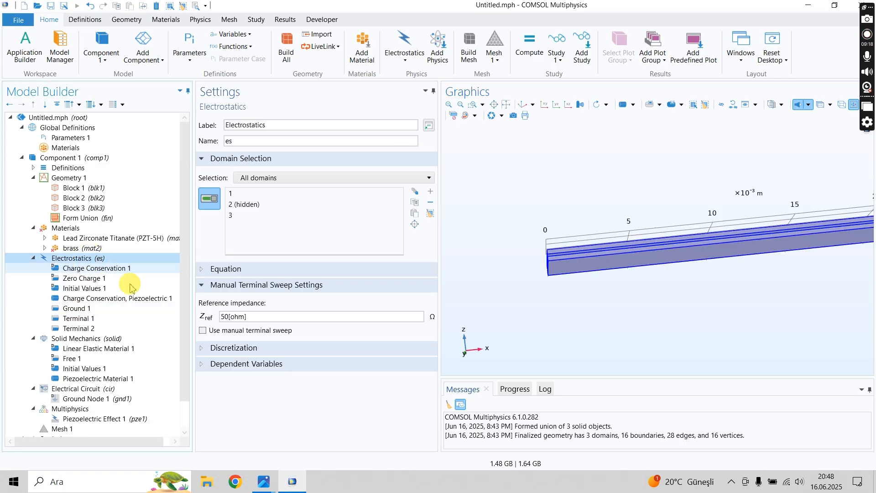
- Reset the hiding in the graphics so the middle brass layer is displayed again
click(69, 158)
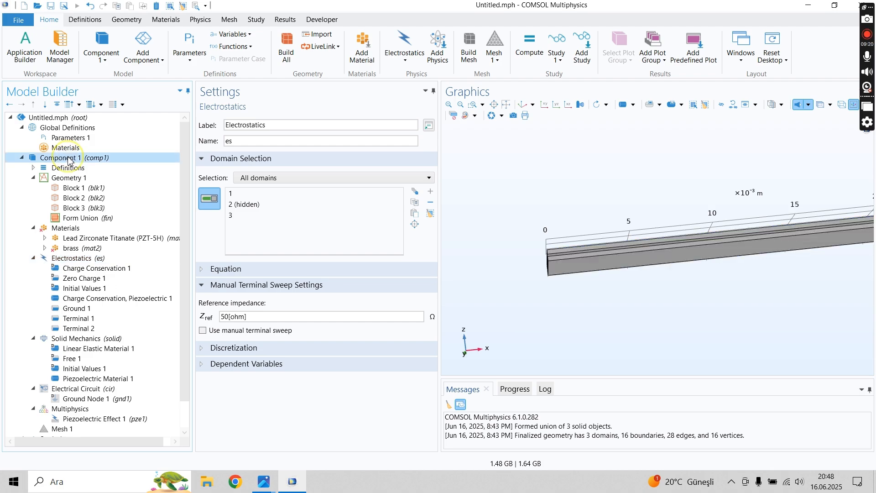
click(733, 106)
click(454, 282)
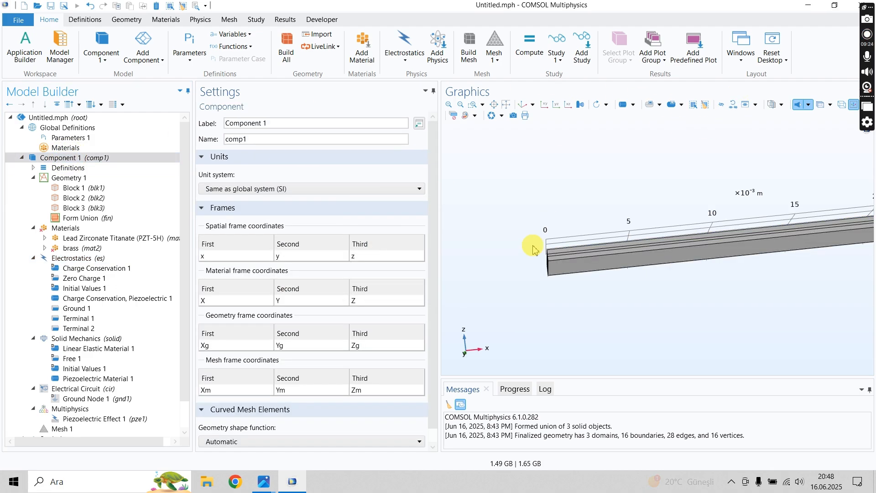
scroll(532, 236, up, 4)
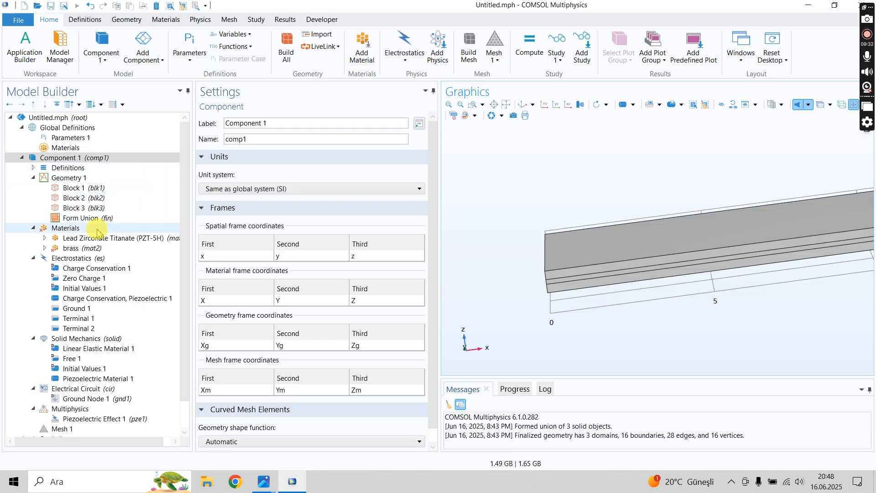
- Examine the PZT-5H material's domain selection and its Basic and Strain-charge form property groups
click(88, 238)
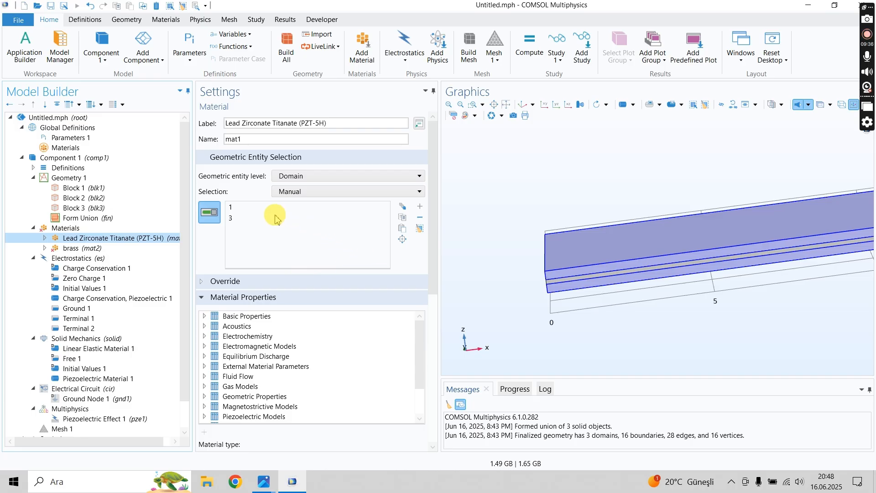
click(45, 238)
click(93, 249)
click(98, 259)
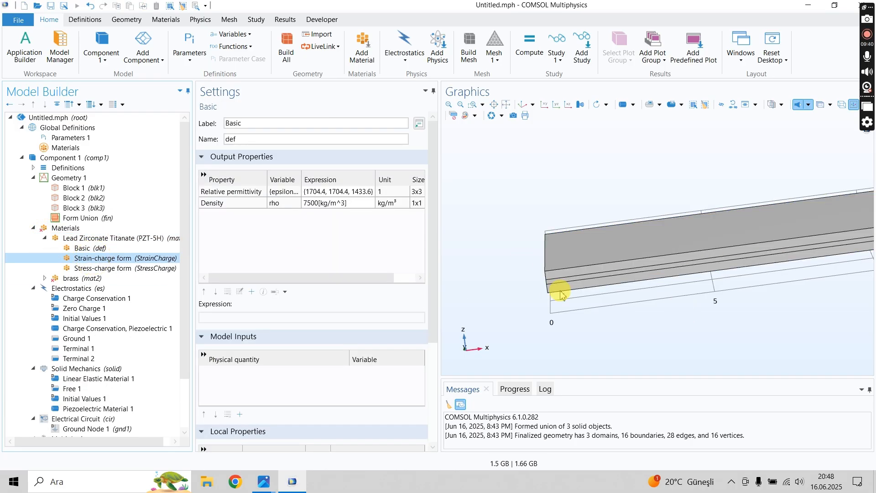
scroll(508, 319, down, 3)
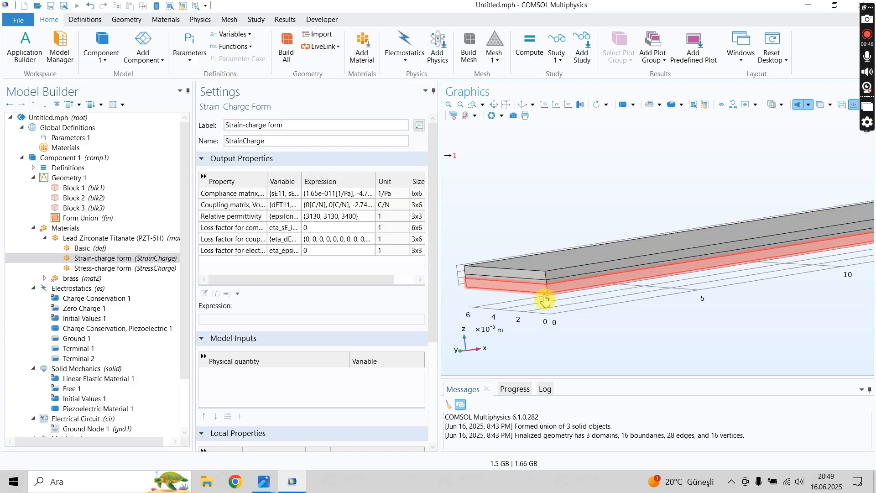
- Review the settings of both terminals and the frame and axis options of Boundary System 1
click(73, 349)
click(75, 359)
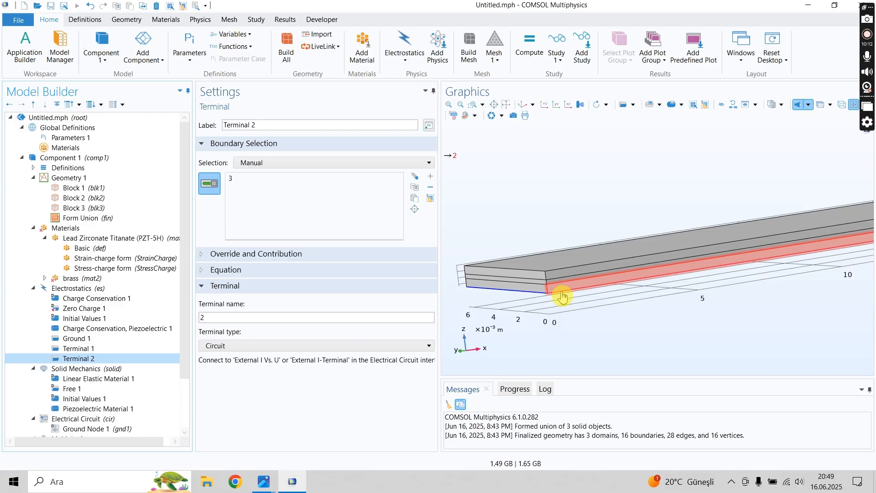
click(34, 169)
click(90, 178)
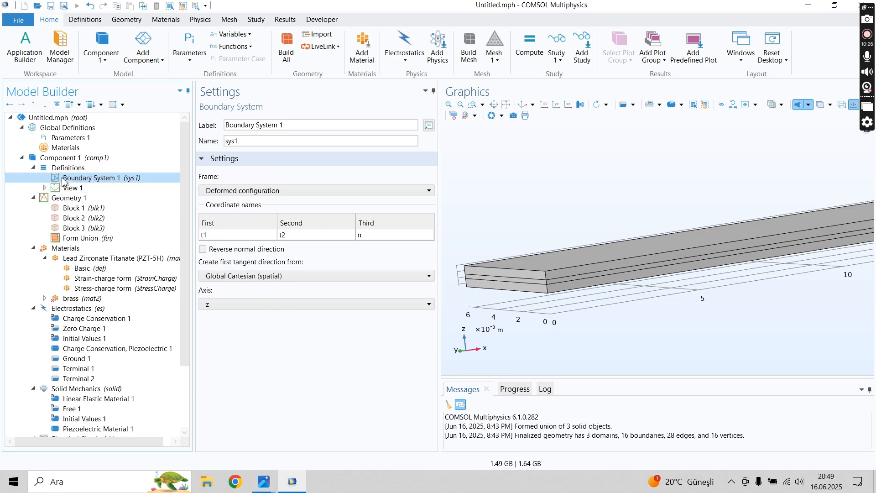
click(181, 332)
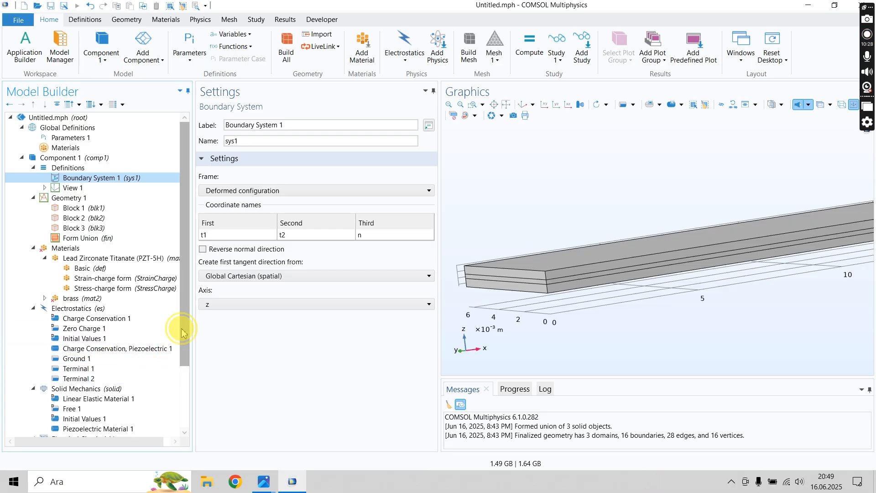
drag(181, 331, 182, 340)
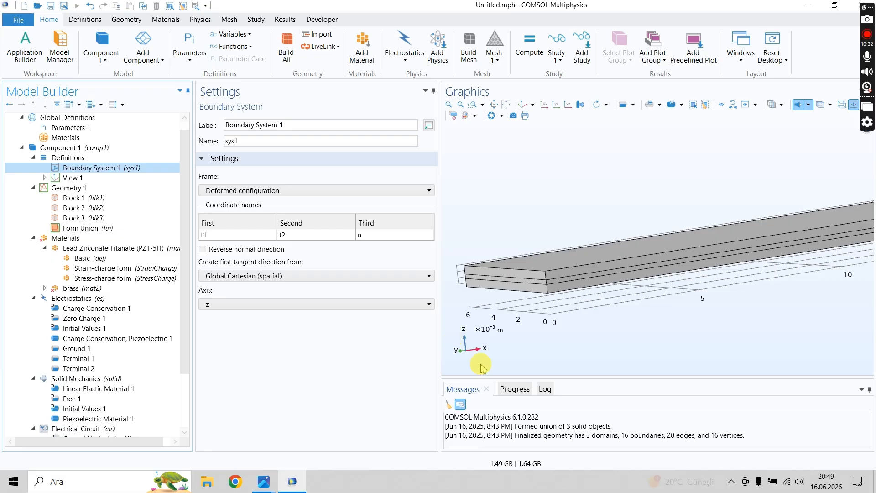
scroll(478, 303, down, 2)
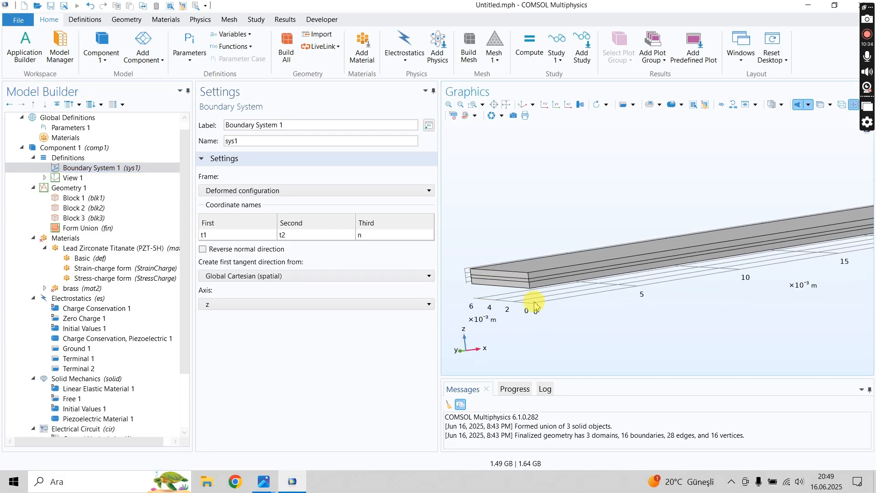
scroll(538, 305, up, 2)
- Add a Rotated System coordinate system under the Definitions of Component 1
right_click(100, 168)
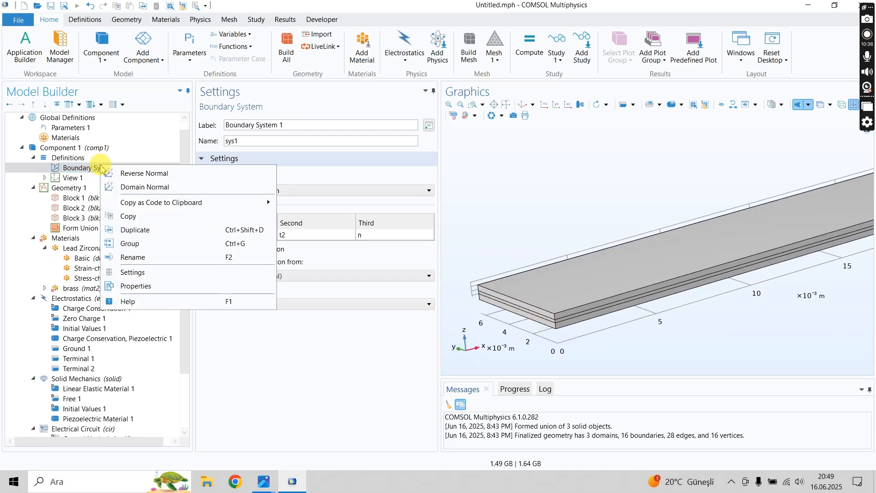
right_click(58, 159)
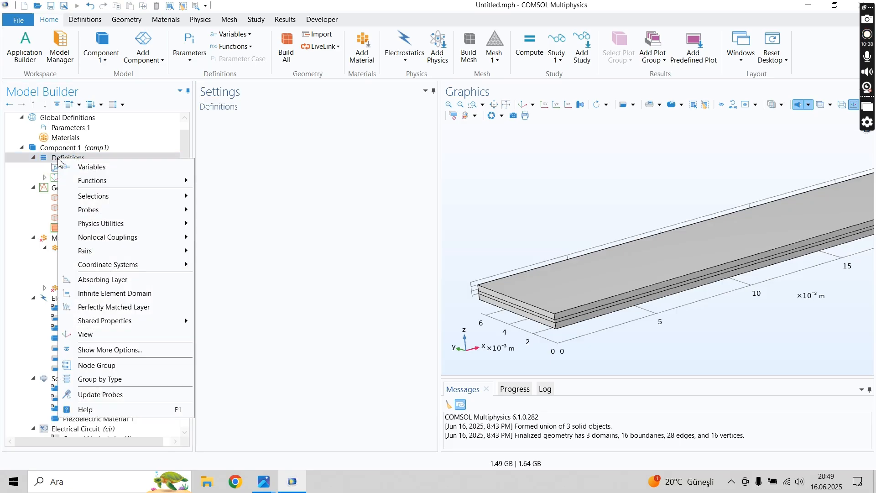
mouse_move(121, 265)
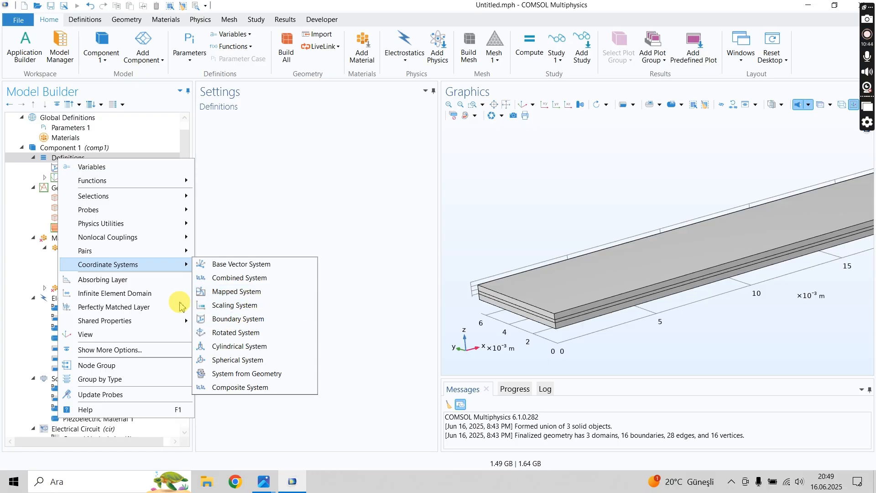
click(244, 335)
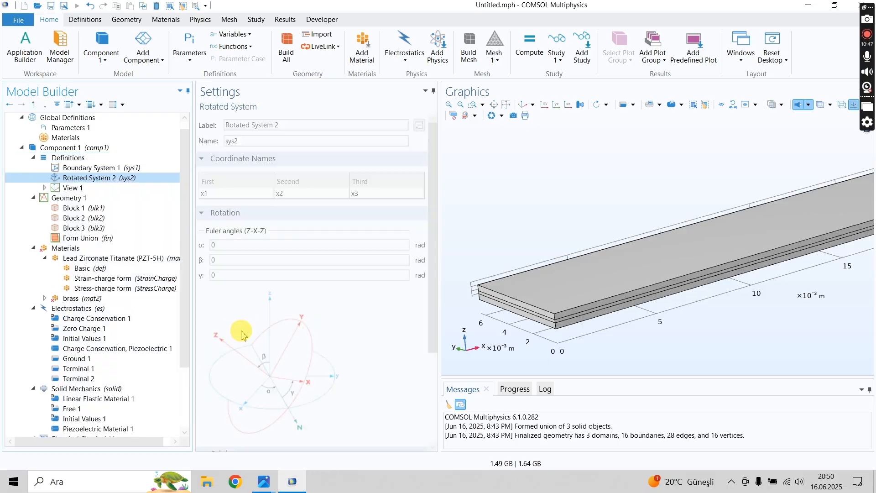
click(108, 178)
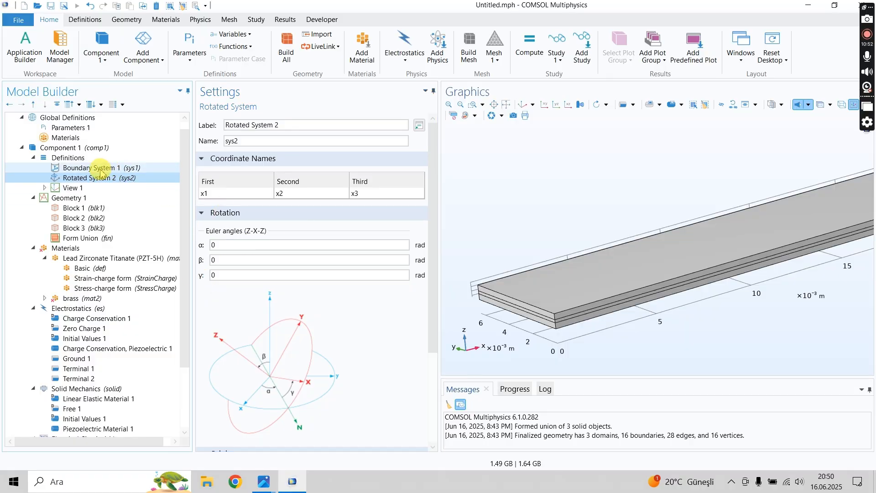
- Set the rotated system's Euler angle β to pi rad so its z direction is flipped
click(236, 261)
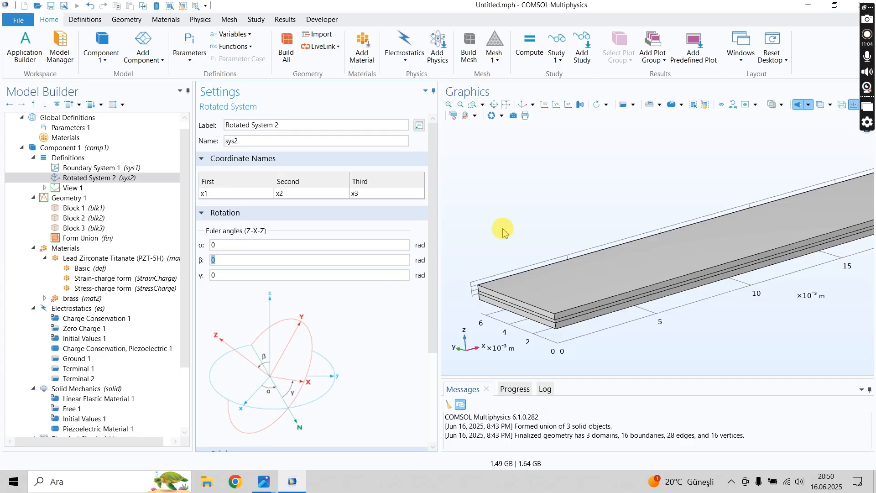
scroll(515, 223, down, 2)
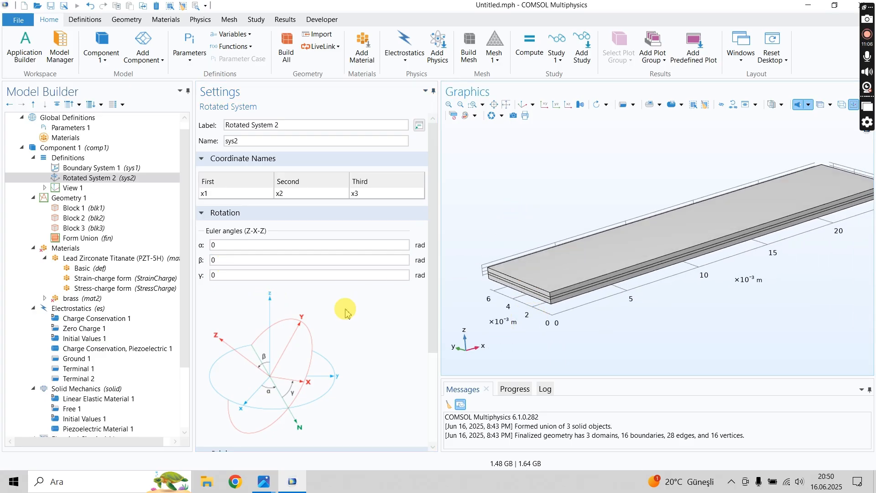
click(234, 260)
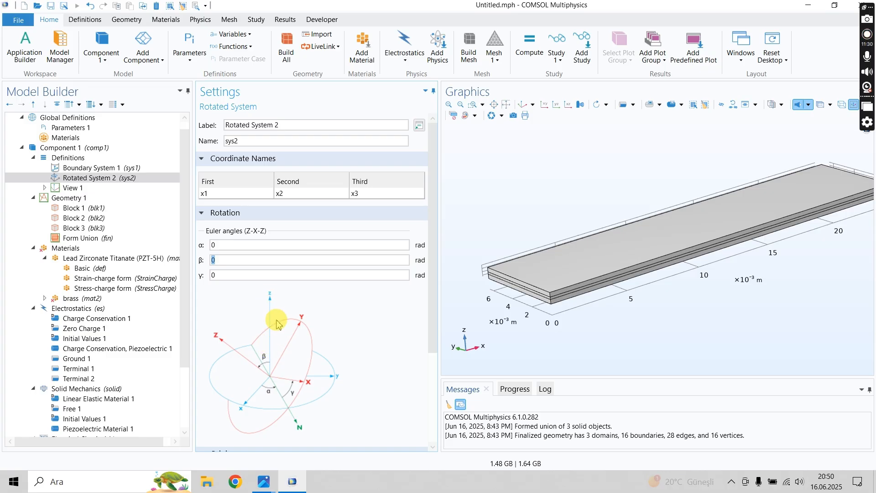
click(229, 260)
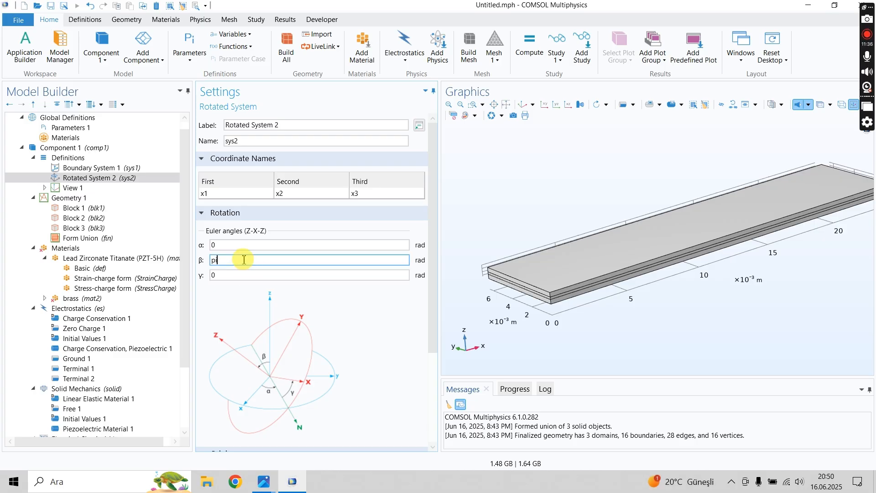
click(416, 261)
click(284, 259)
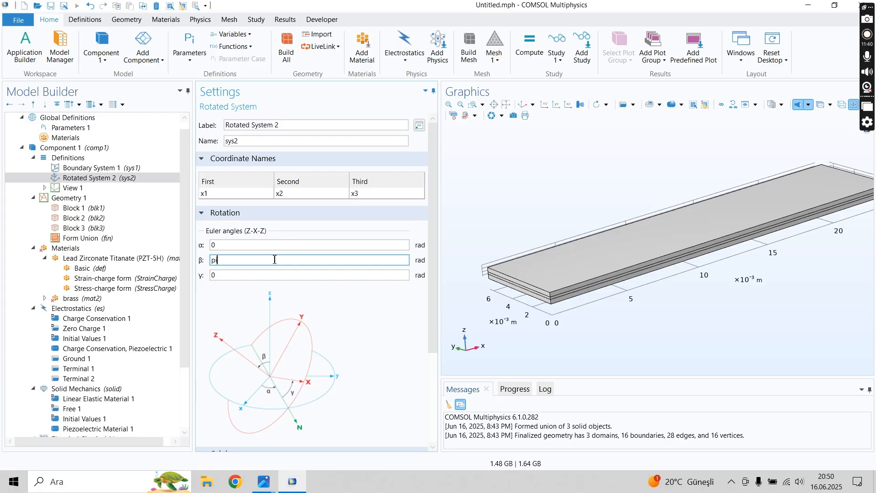
click(264, 231)
click(255, 260)
click(261, 129)
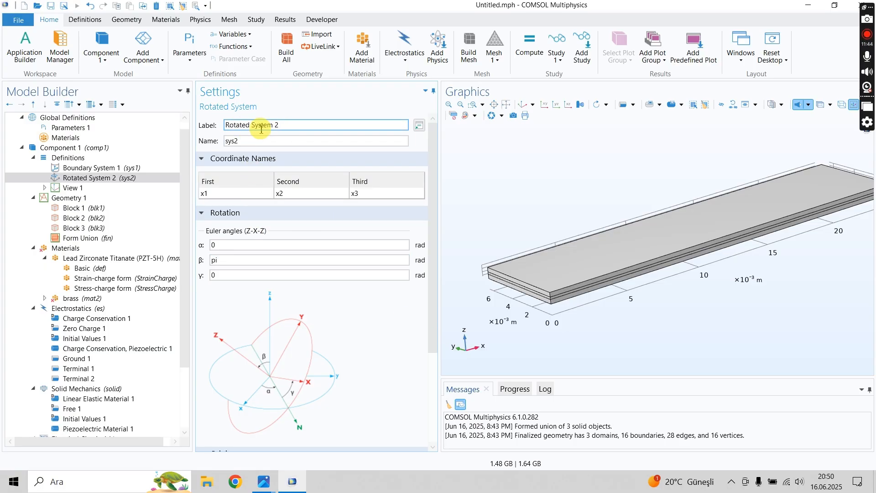
triple_click(261, 127)
click(467, 325)
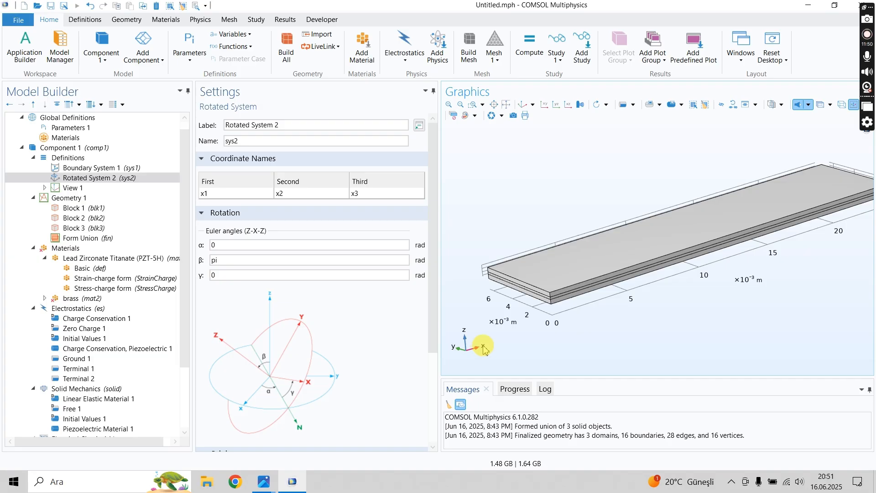
double_click(244, 263)
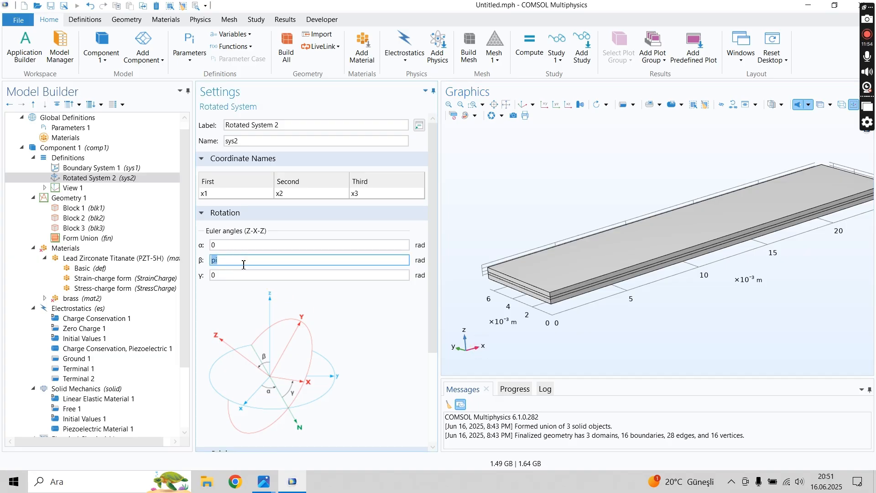
- Review the boundary and rotated coordinate systems, the Solid Mechanics domain selection, and its Initial Values settings
click(73, 168)
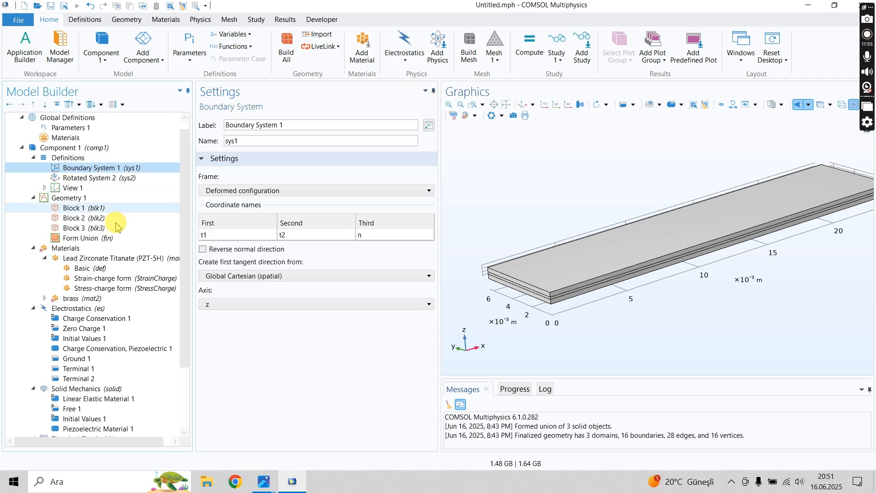
scroll(178, 214, down, 3)
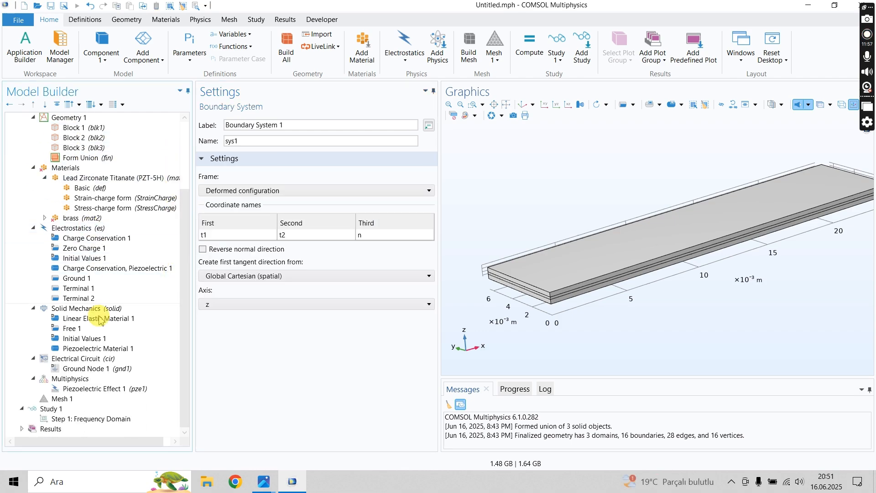
click(96, 309)
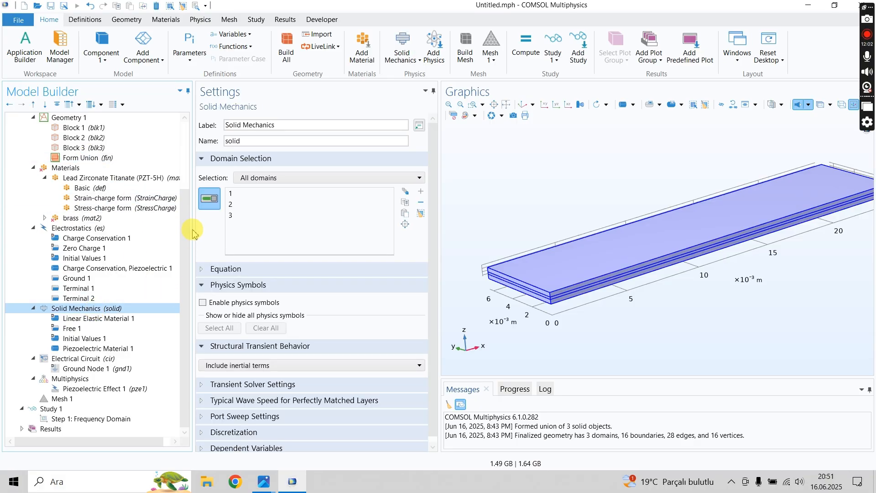
click(185, 171)
scroll(137, 172, up, 1)
click(105, 187)
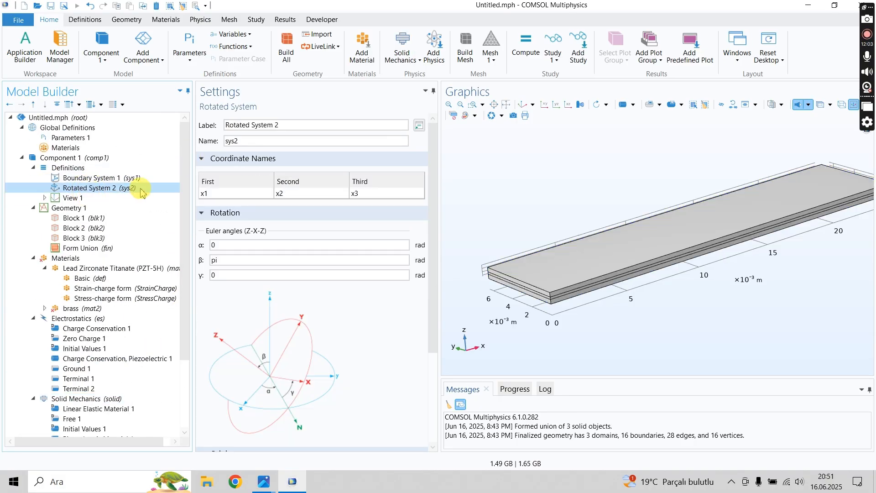
scroll(178, 183, down, 3)
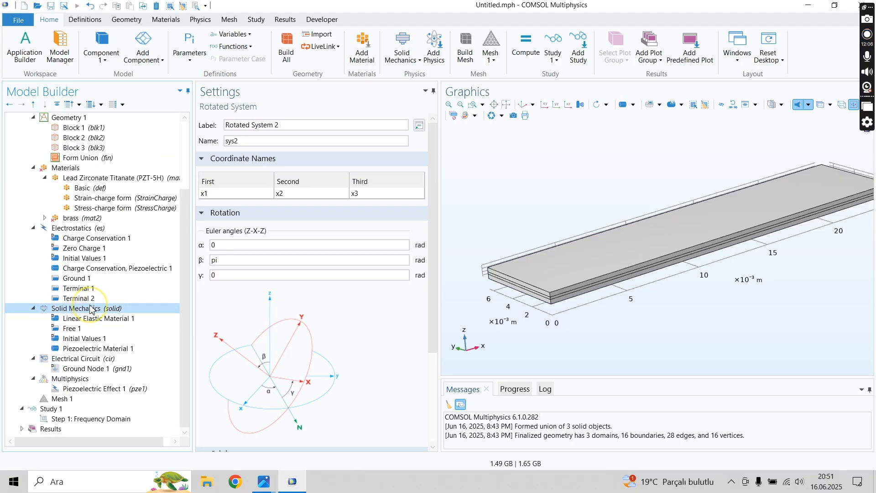
click(91, 309)
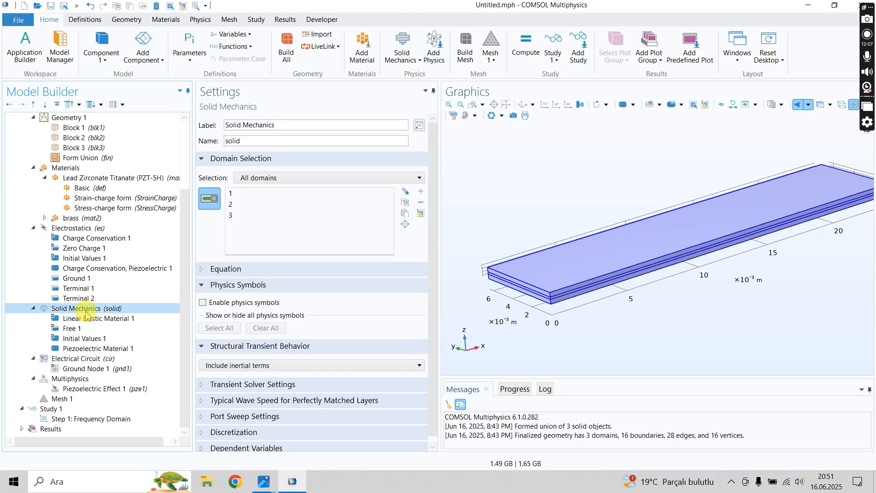
click(91, 311)
click(71, 323)
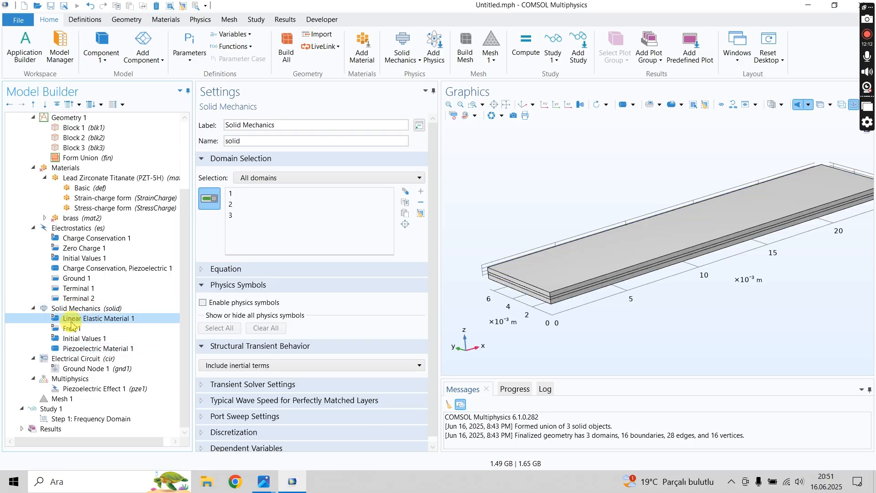
click(74, 327)
key(Down)
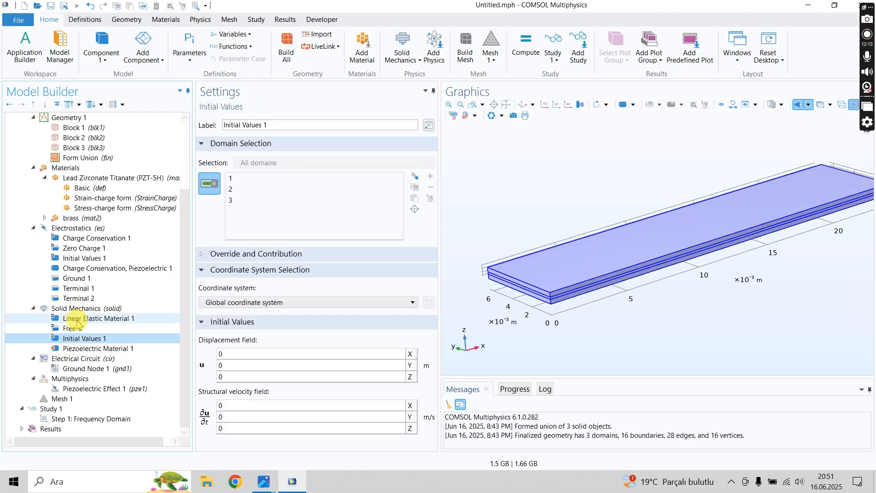
- Restrict Piezoelectric Material 1 in Solid Mechanics to the upper PZT layer by removing domains 2 and 1 from its selection
click(81, 350)
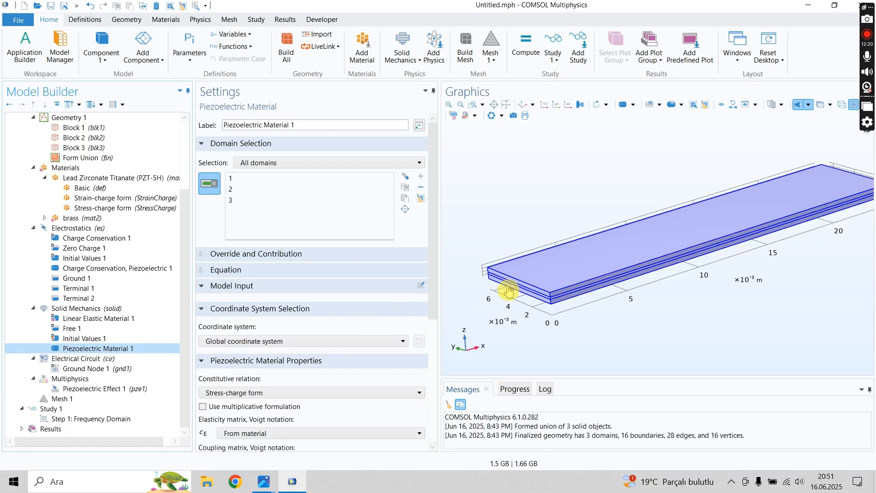
scroll(510, 291, up, 4)
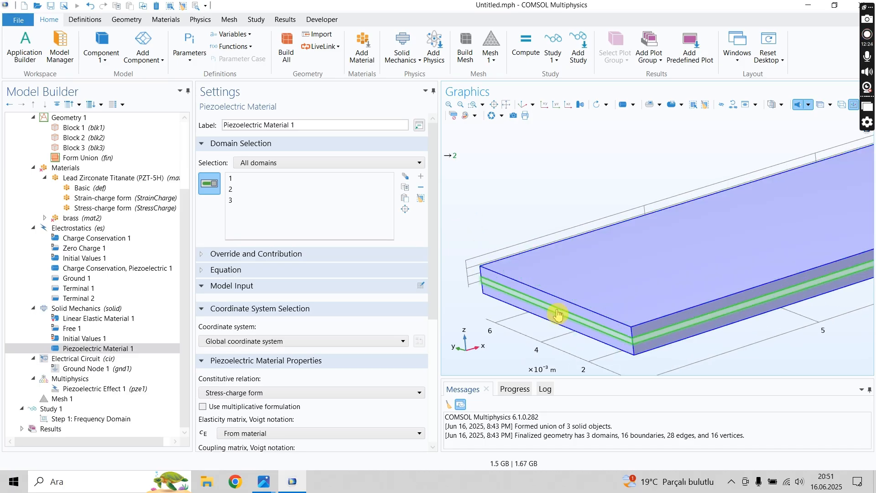
click(556, 313)
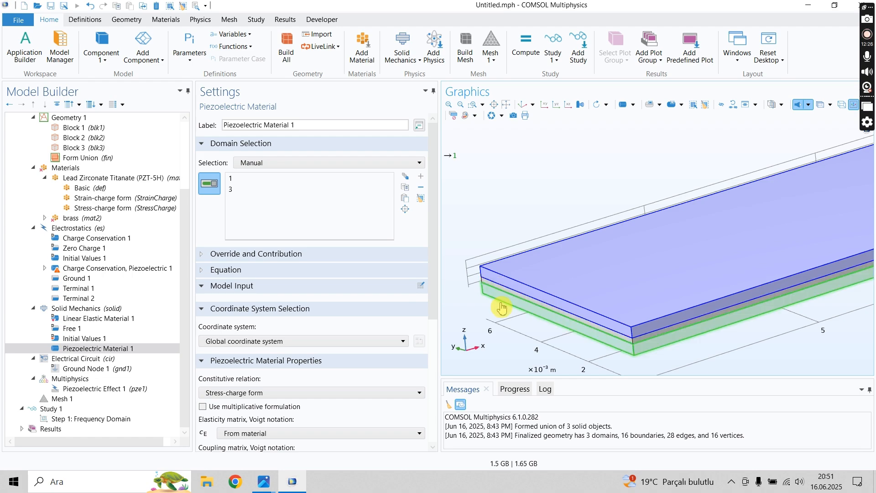
click(511, 308)
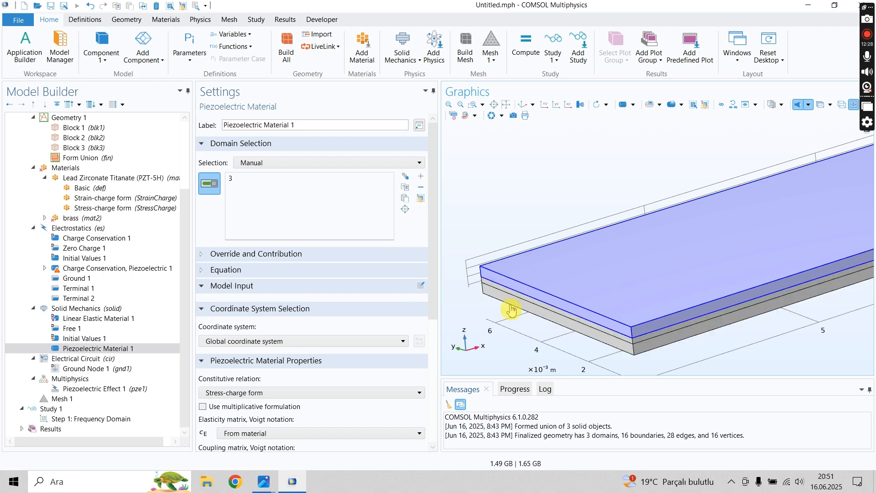
scroll(506, 303, down, 3)
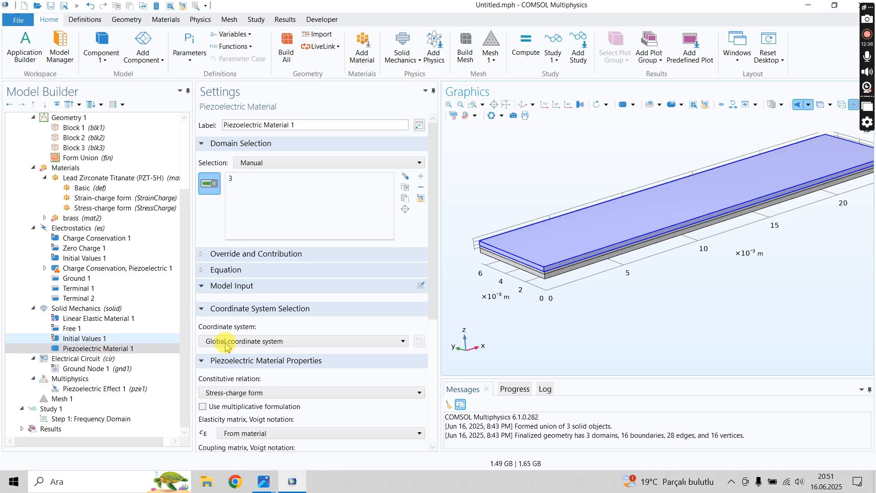
scroll(434, 273, down, 3)
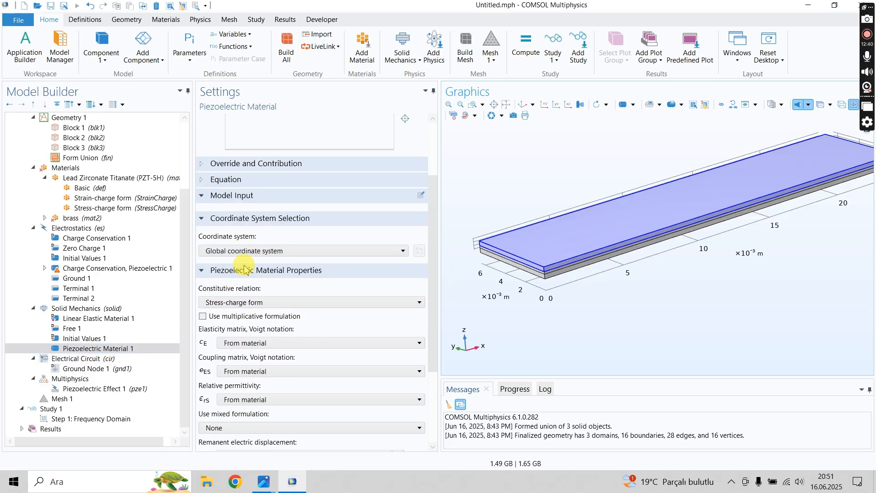
- Try Strain-charge form as the constitutive relation of Piezoelectric Material 1, and return it to Stress-charge form
drag(434, 294, 435, 299)
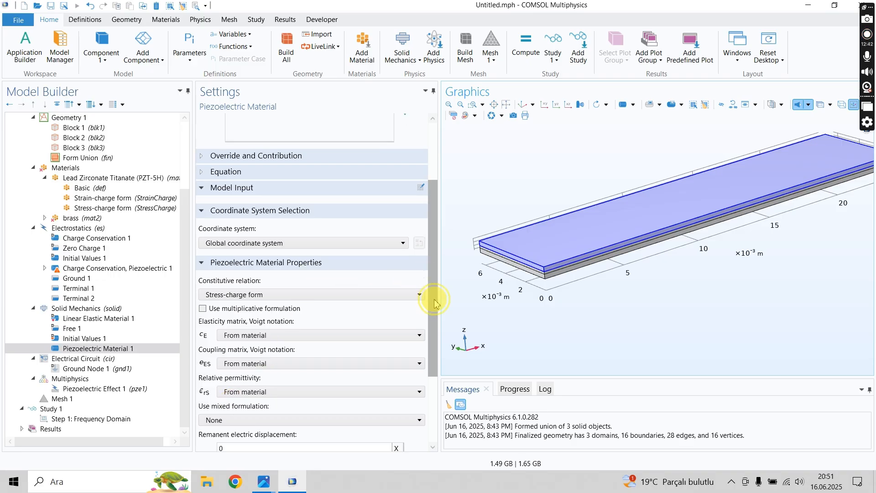
scroll(435, 301, down, 3)
click(244, 208)
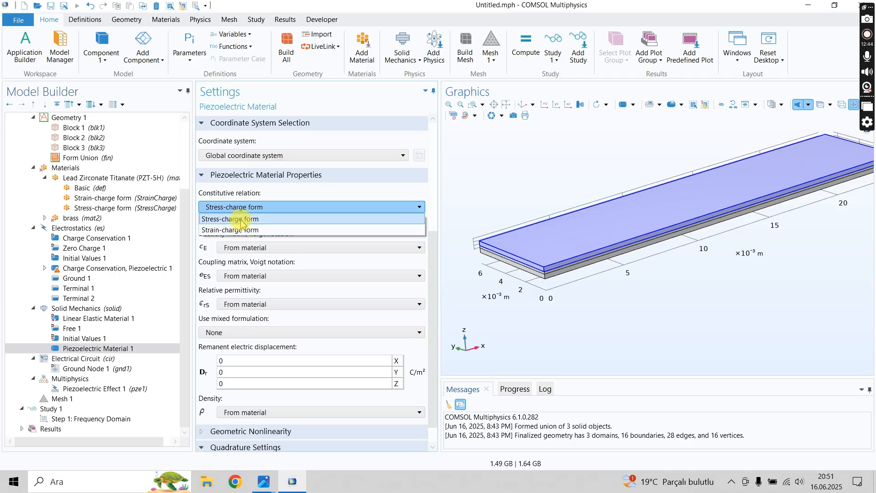
click(236, 230)
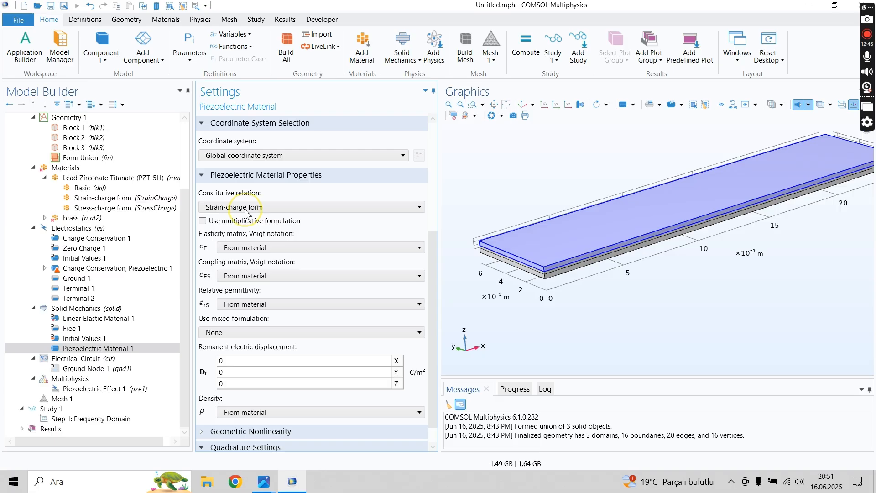
click(245, 209)
click(232, 219)
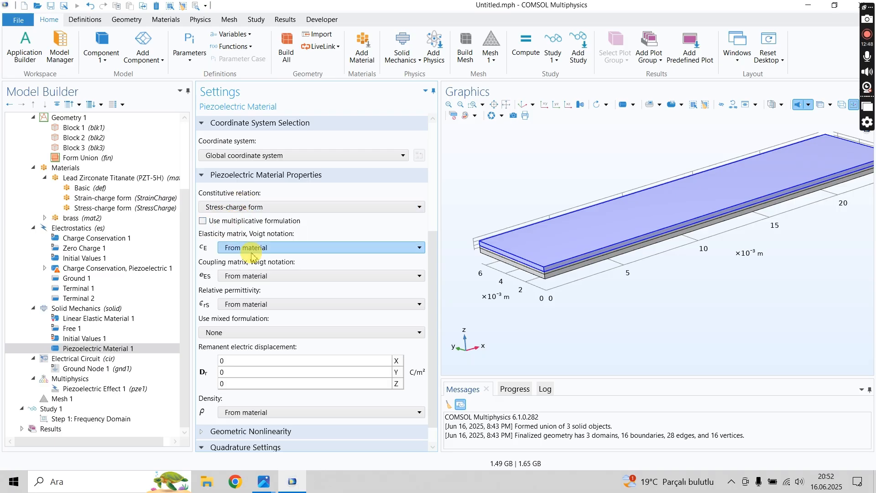
- Try a user-defined elasticity matrix for Piezoelectric Material 1, and return it to From material
click(244, 246)
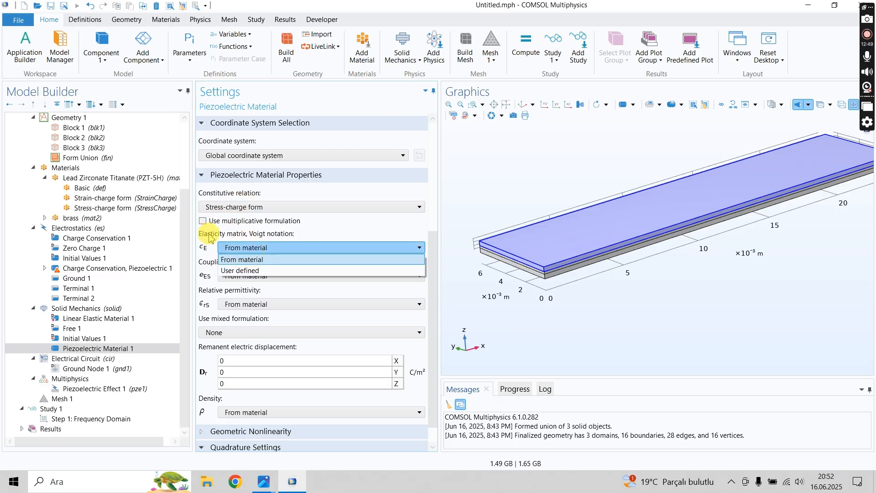
click(241, 246)
click(231, 247)
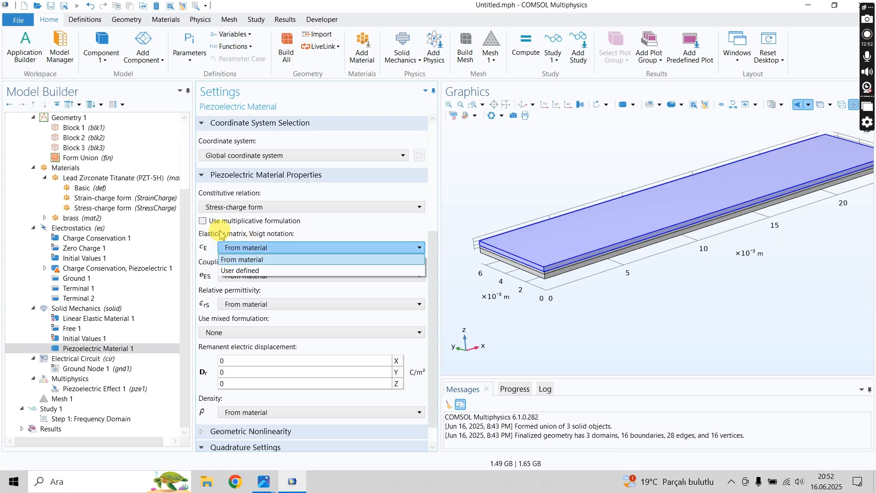
click(245, 271)
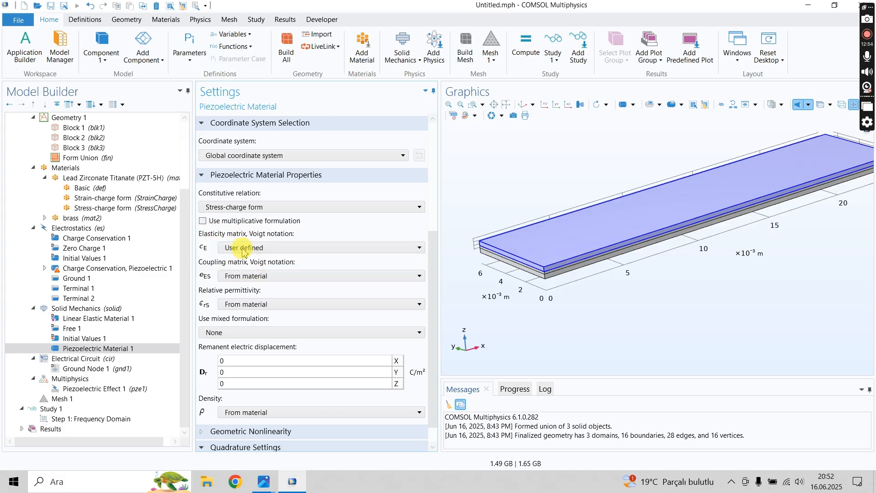
click(245, 247)
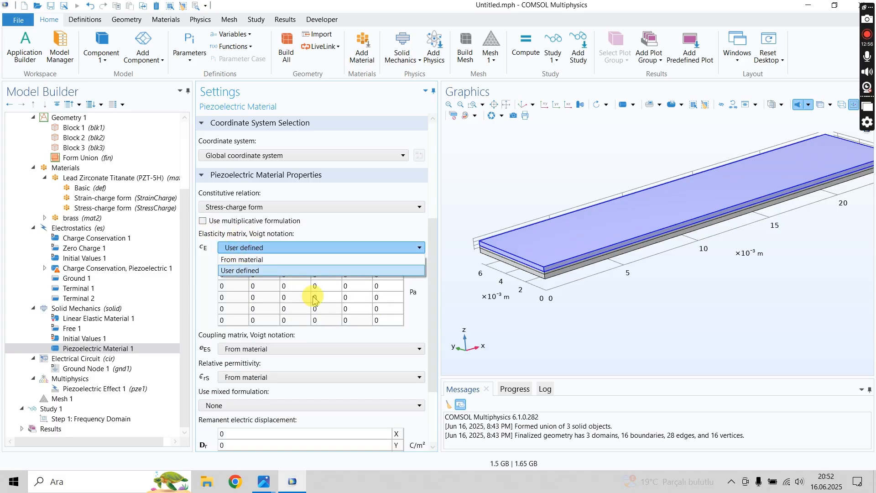
click(242, 259)
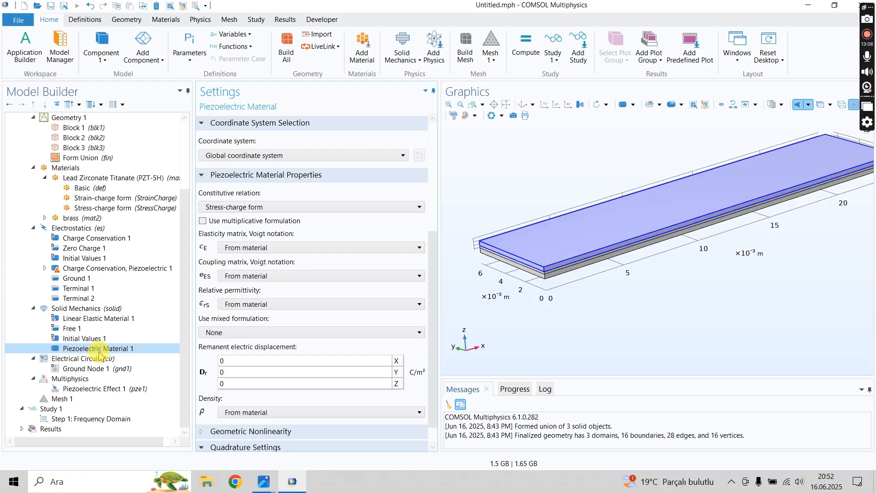
- Duplicate Piezoelectric Material 1 in Solid Mechanics and remove domain 3 from the copy's selection
click(80, 309)
right_click(80, 309)
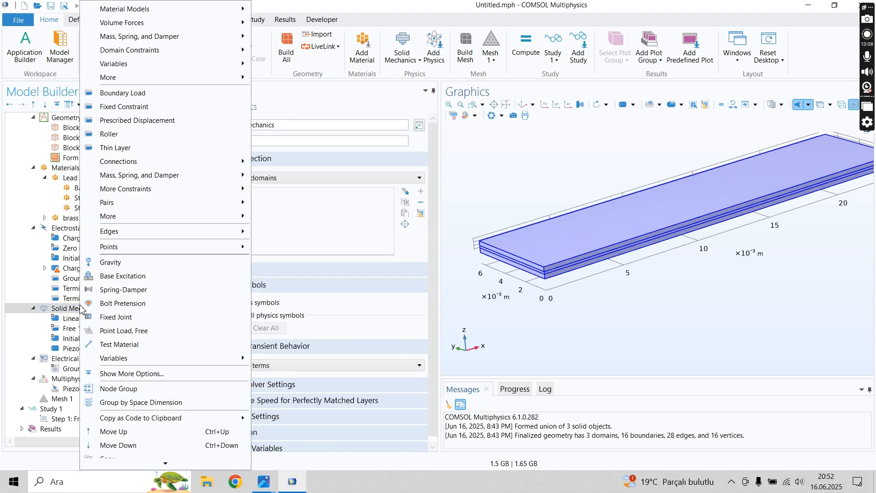
click(43, 300)
click(91, 349)
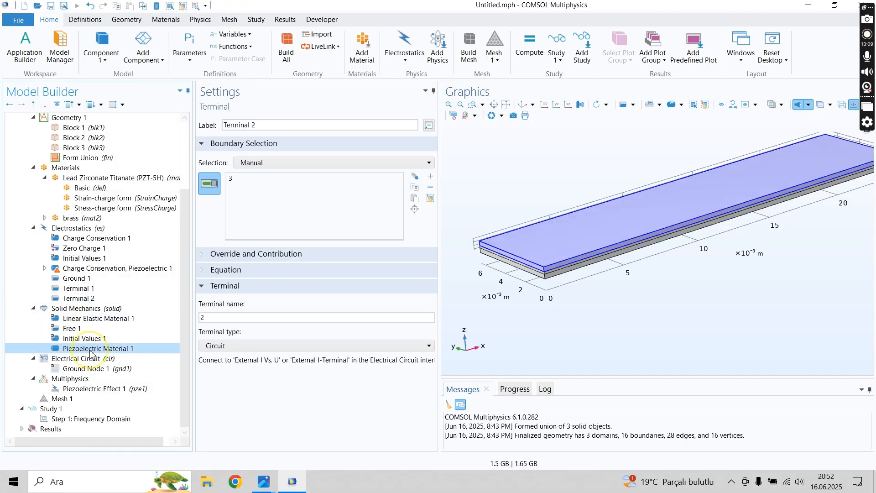
right_click(90, 351)
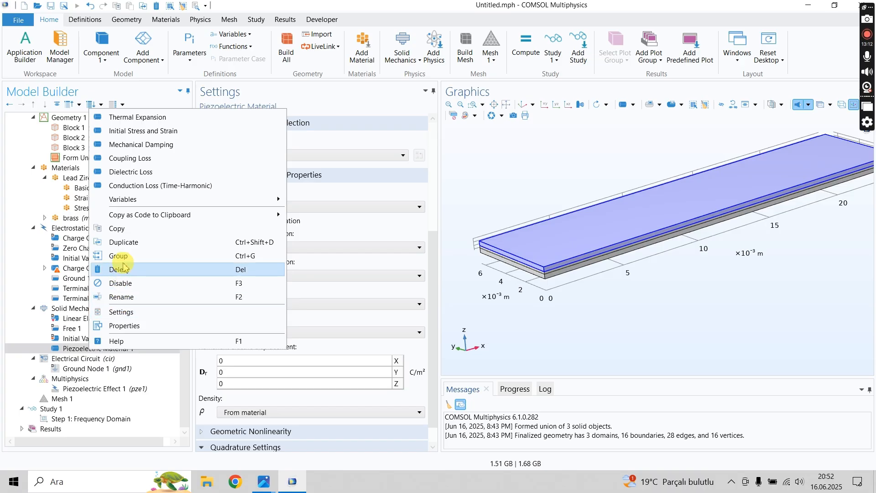
key(Escape)
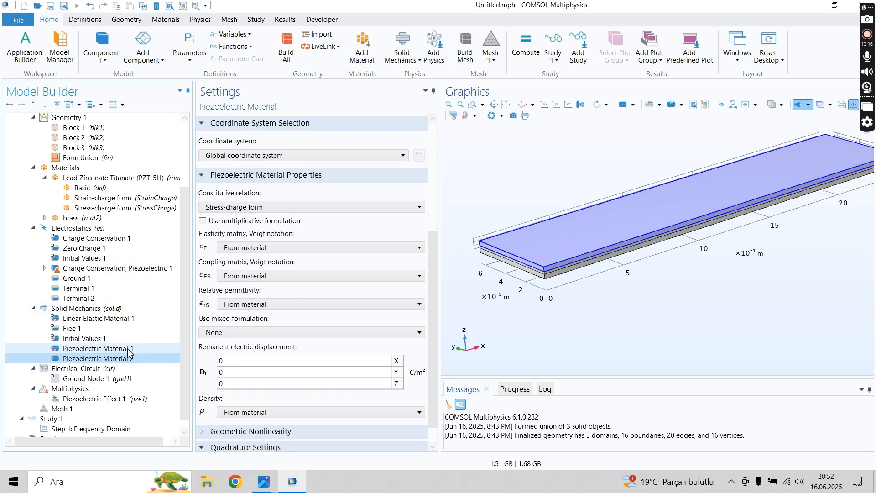
click(259, 178)
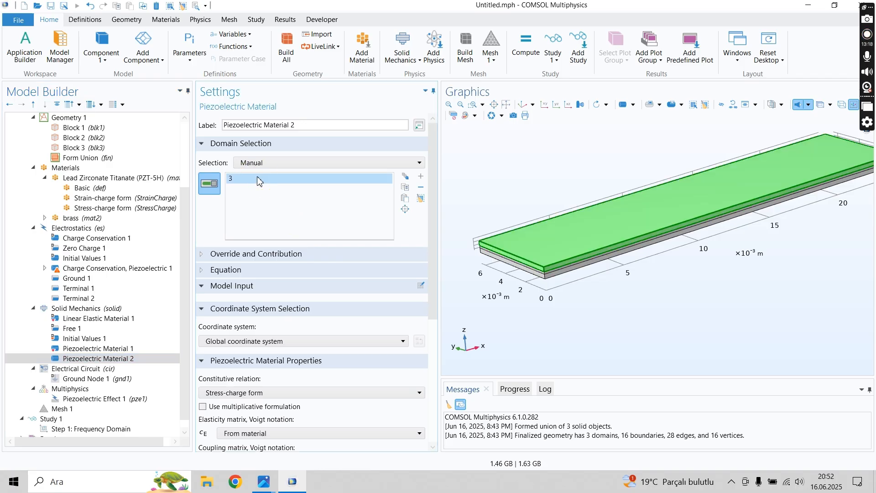
key(Delete)
- Check the domain selection and coordinate system assigned to Piezoelectric Material 1
click(119, 349)
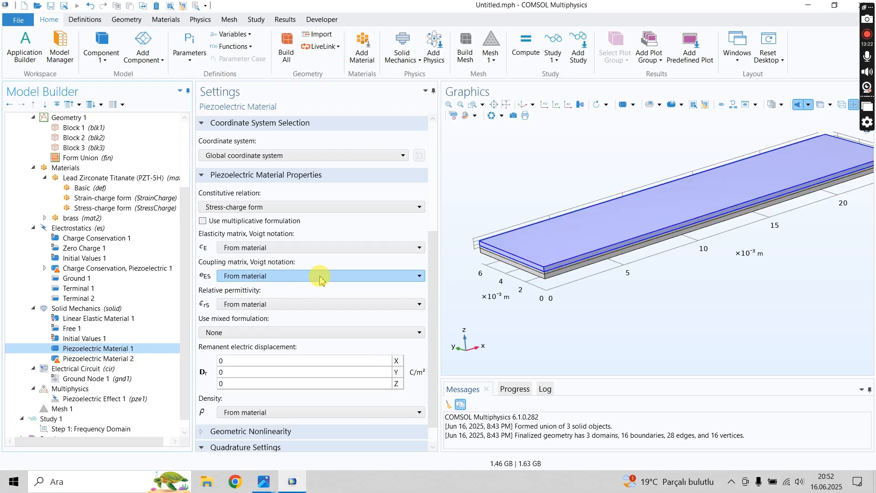
drag(433, 238, 434, 141)
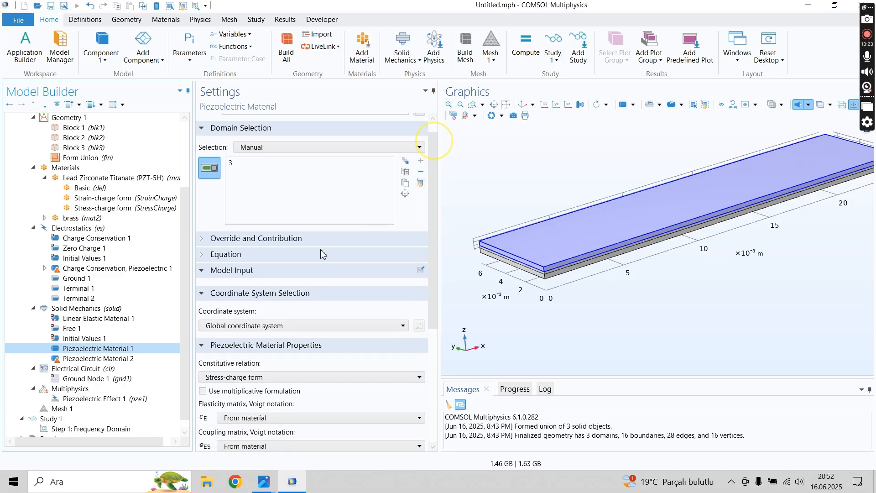
click(250, 336)
click(249, 310)
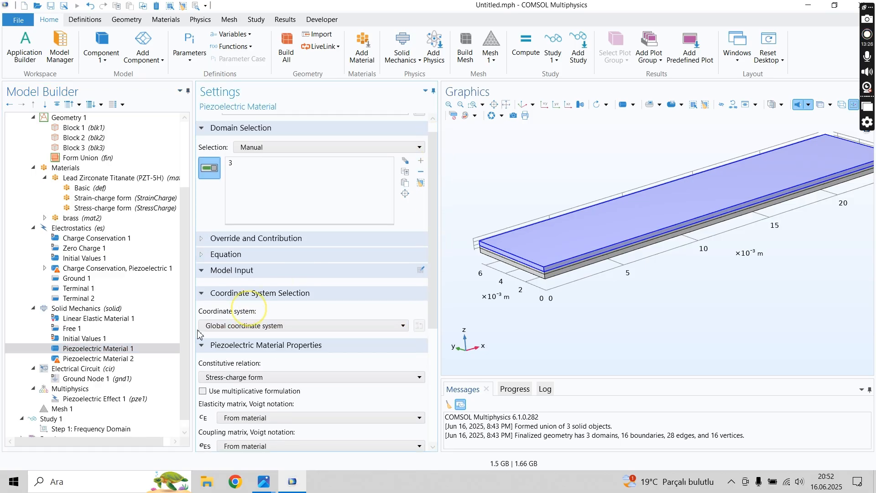
- Assign the lower PZT layer, domain 1, to Piezoelectric Material 2 and set its coordinate system to Rotated System 2 (sys2)
click(98, 358)
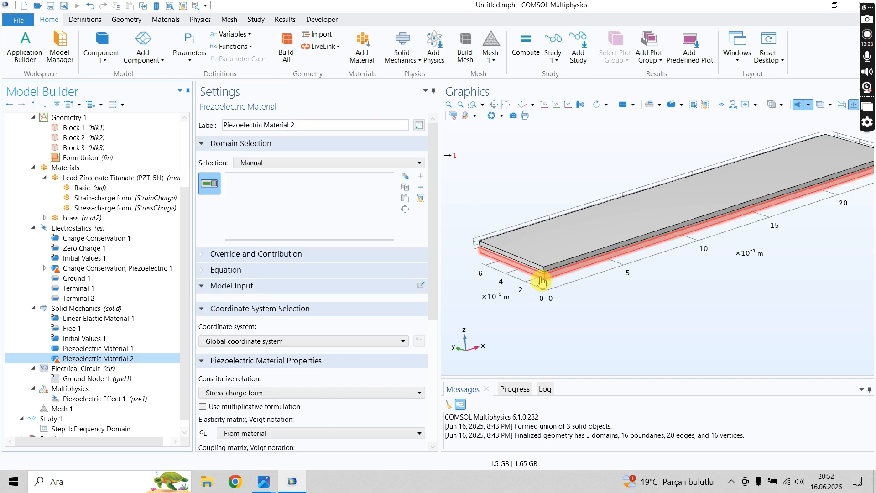
click(541, 283)
click(273, 341)
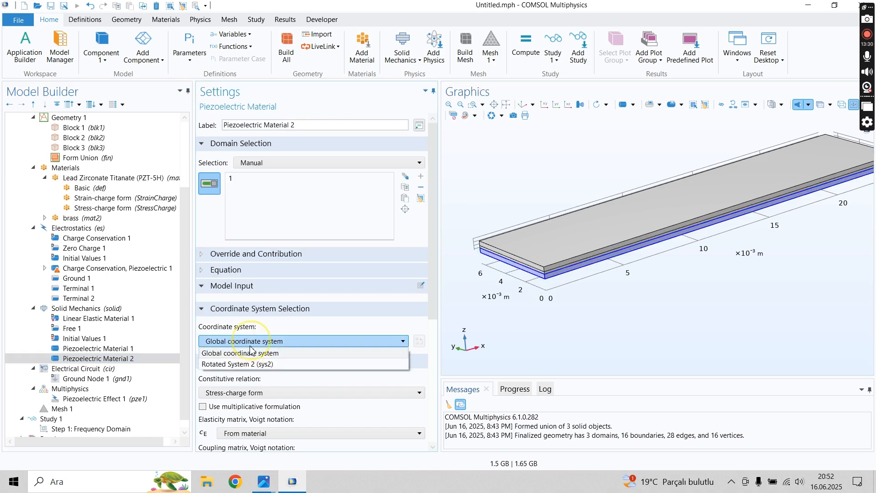
click(239, 364)
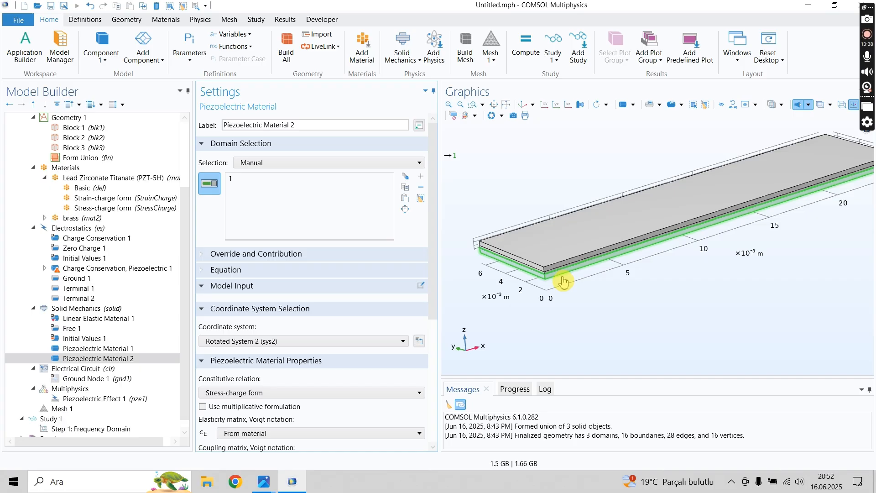
scroll(477, 219, up, 3)
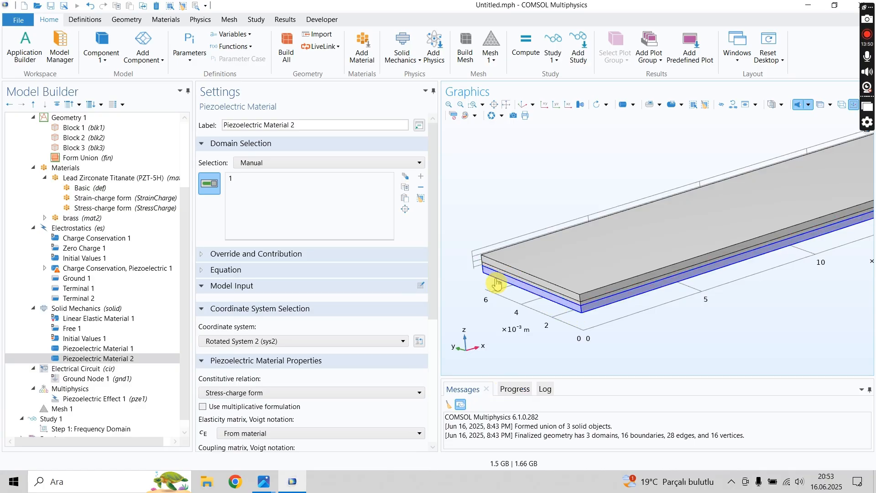
click(210, 342)
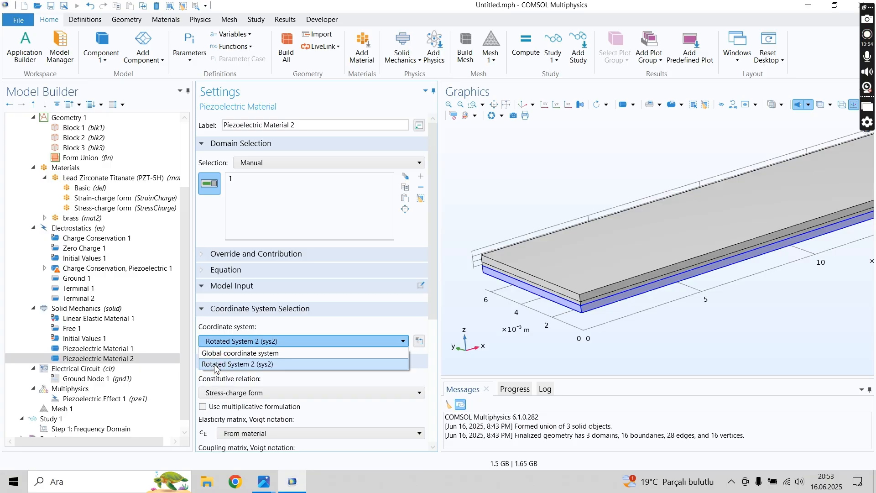
click(216, 364)
click(320, 346)
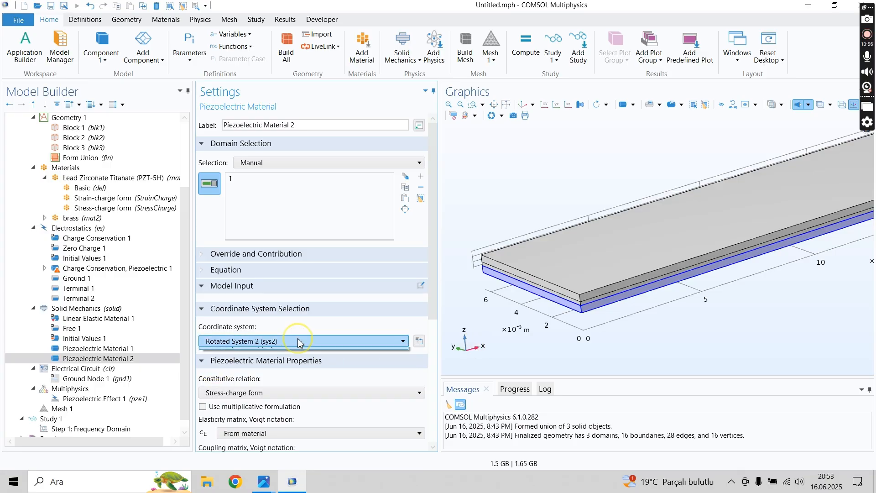
click(513, 352)
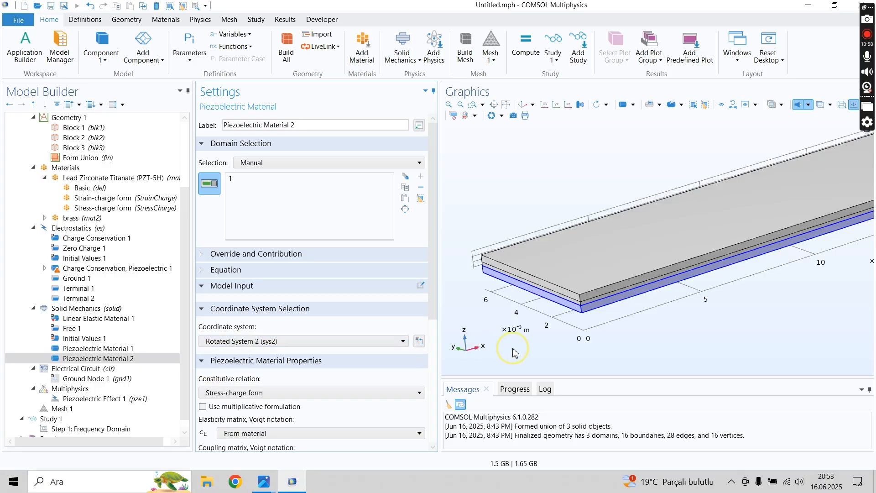
- Compare the settings of Piezoelectric Material 1 and 2, and view the Electrical Circuit settings
click(66, 361)
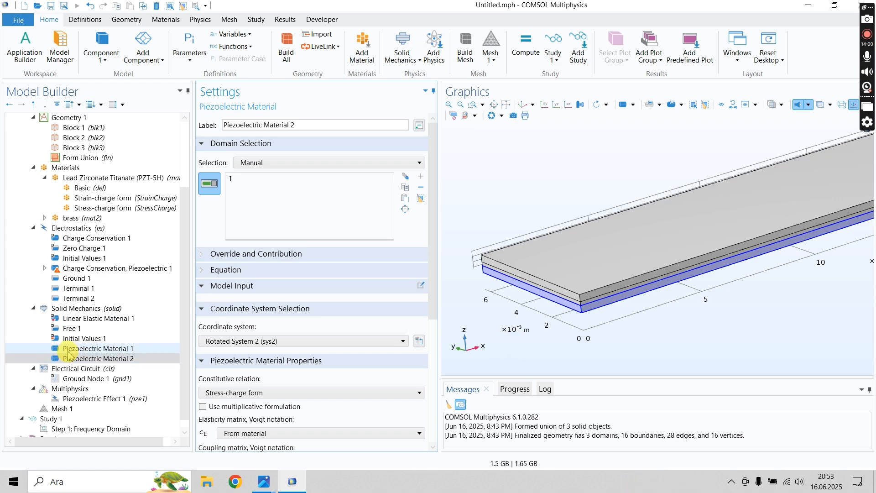
click(68, 350)
click(70, 358)
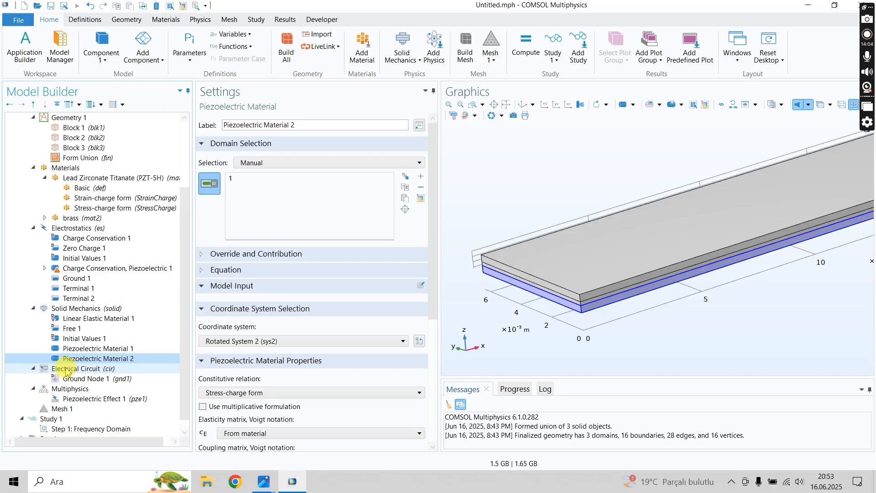
click(106, 348)
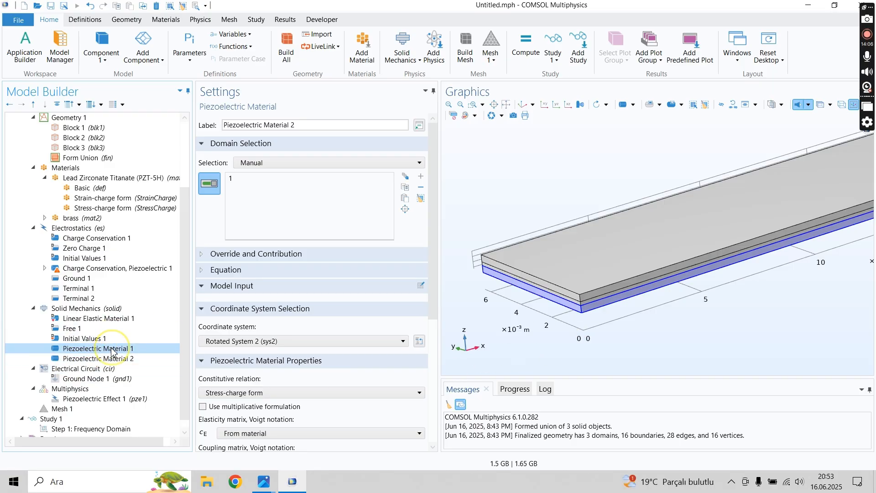
click(81, 359)
click(74, 370)
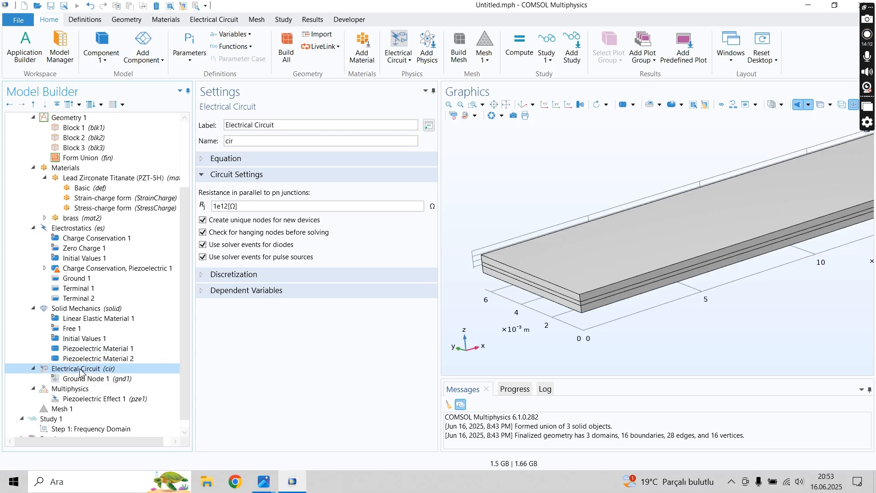
- Exclude the middle brass layer, domain 2, from the Electrostatics domain selection
click(108, 270)
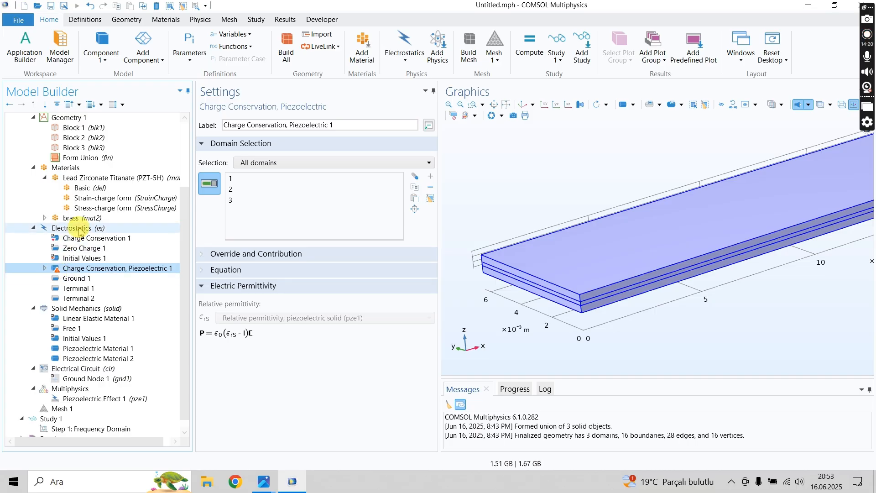
click(76, 269)
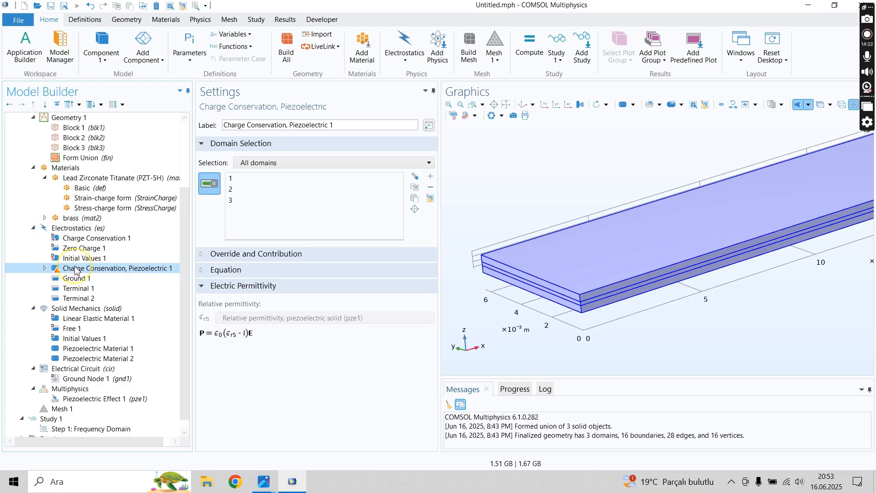
click(79, 229)
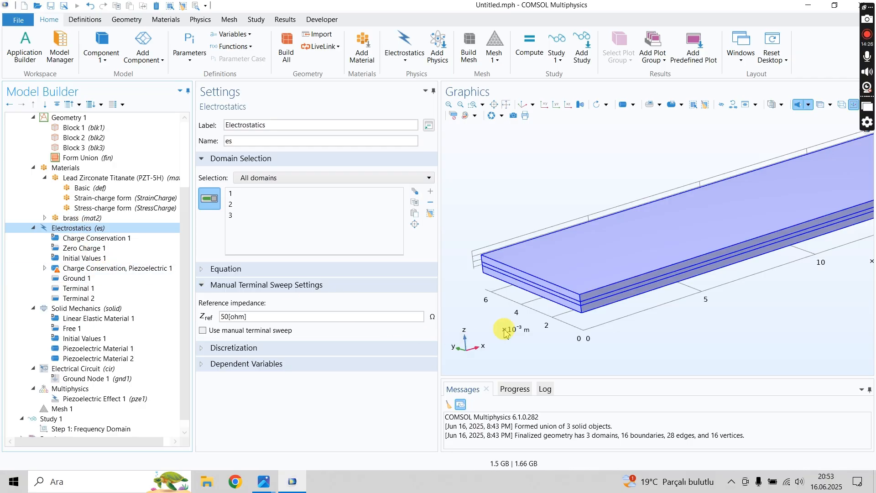
click(571, 304)
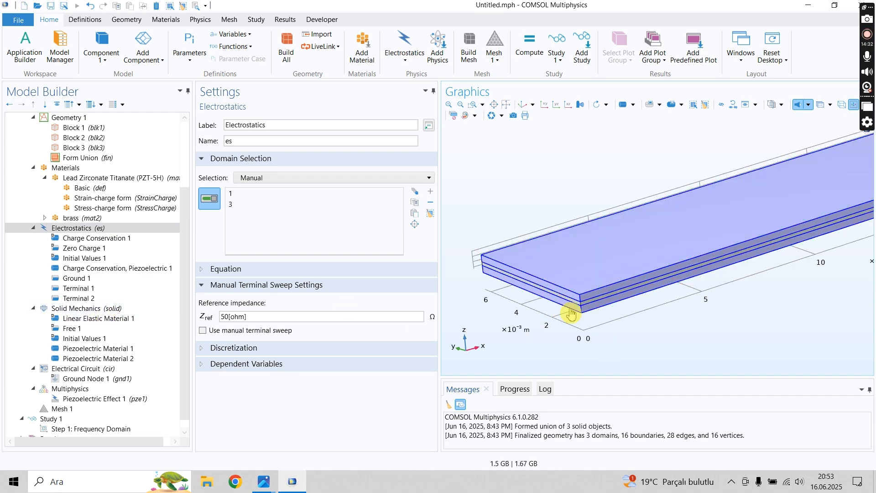
middle_drag(560, 299, 524, 241)
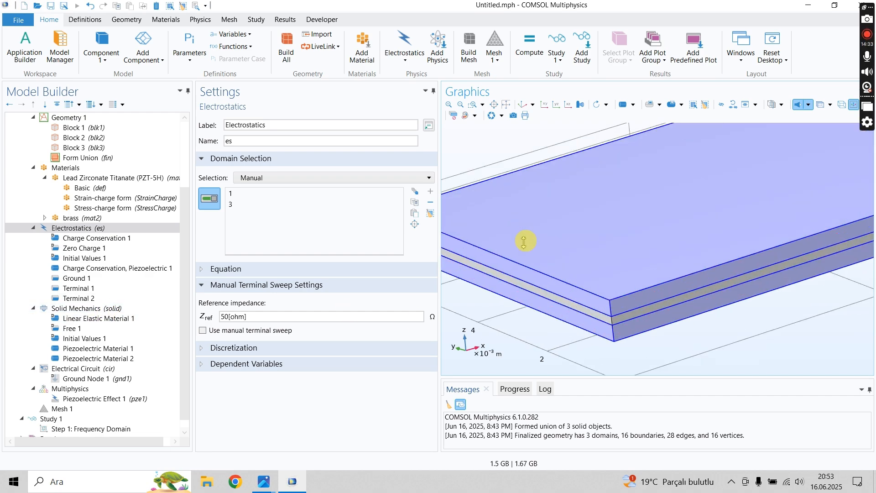
middle_drag(498, 293, 501, 344)
- Review the Solid Mechanics domain selection and open the Electrical Circuit settings
click(142, 309)
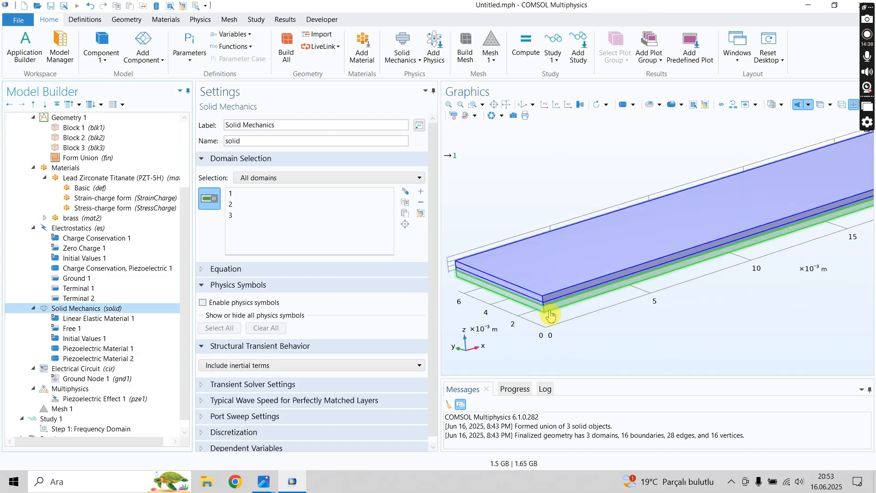
click(69, 369)
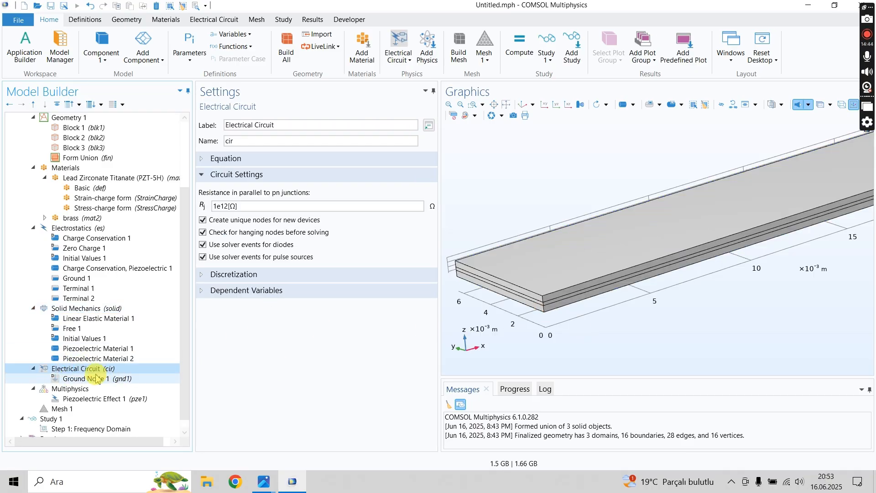
- Check the circuit's ground node settings and add a Resistor to the Electrical Circuit interface
click(92, 378)
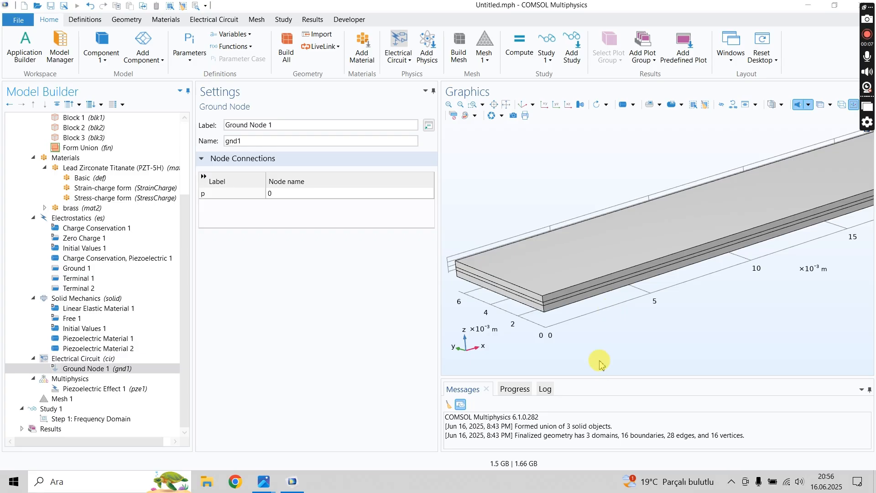
click(102, 369)
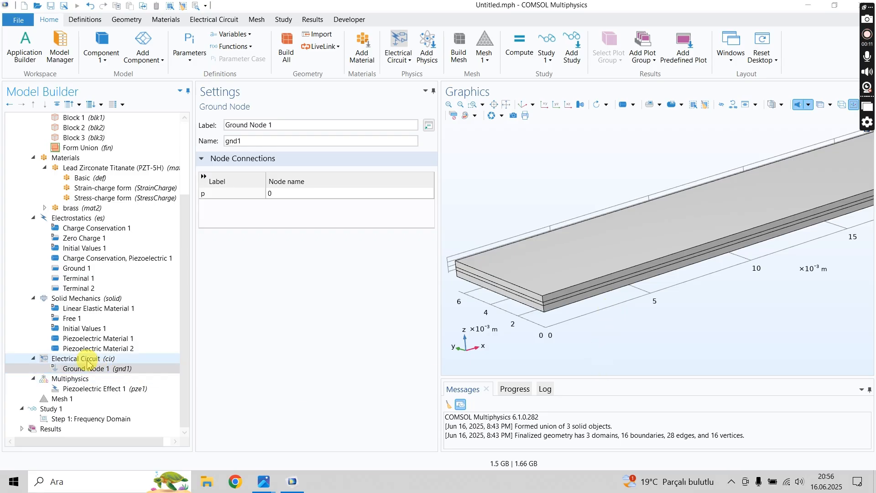
click(92, 358)
right_click(89, 358)
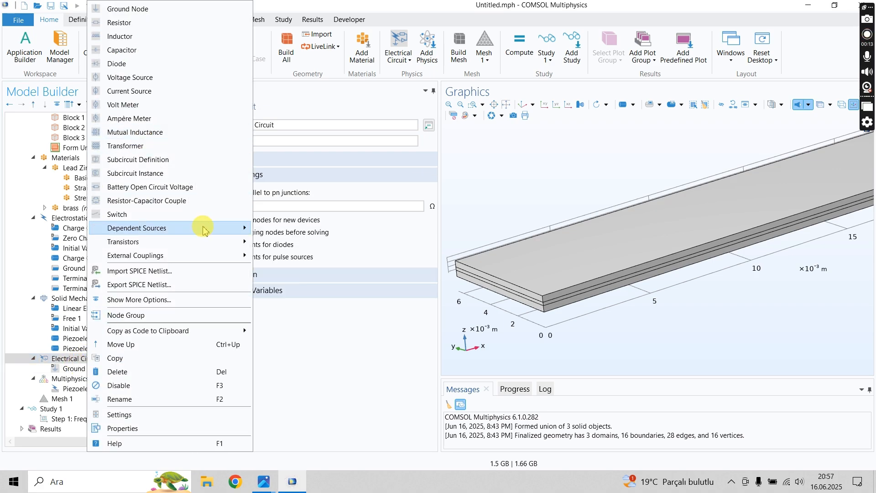
click(124, 26)
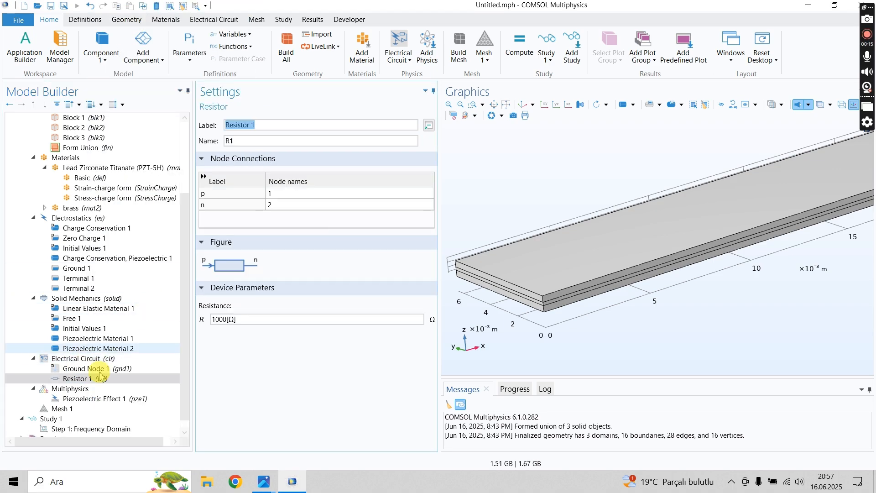
- Add an External I-terminal coupling to the Electrical Circuit interface
right_click(82, 362)
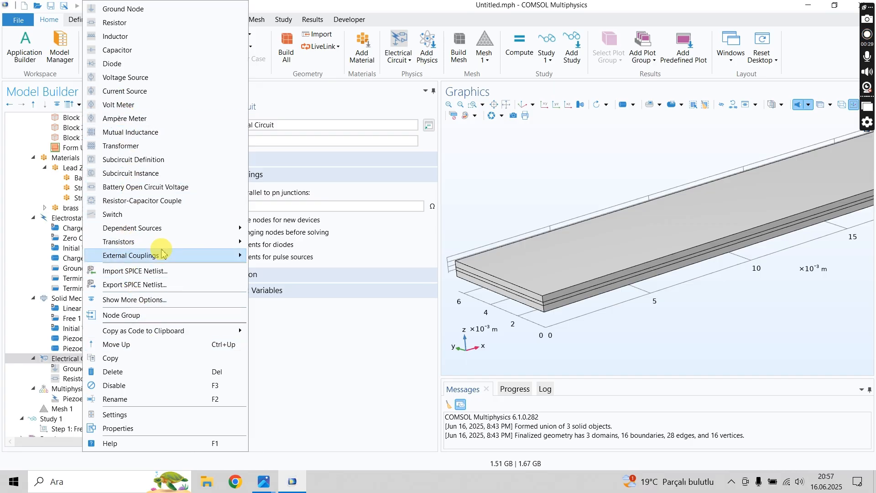
mouse_move(151, 246)
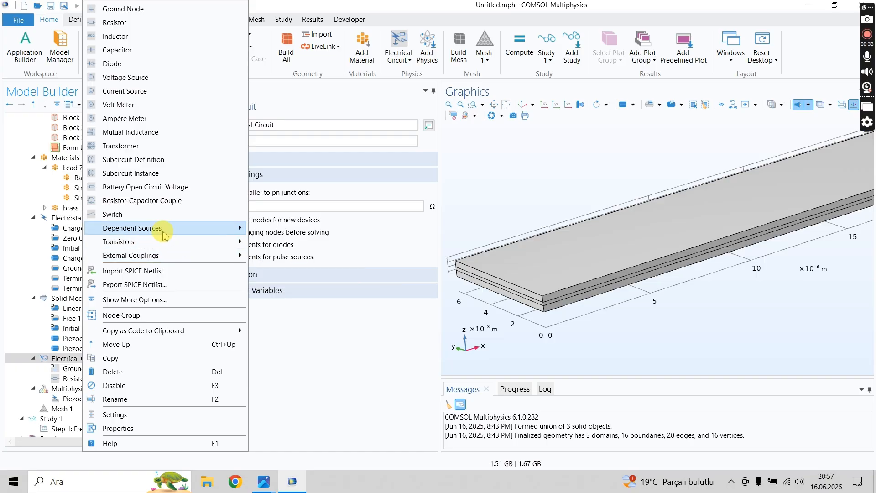
mouse_move(164, 233)
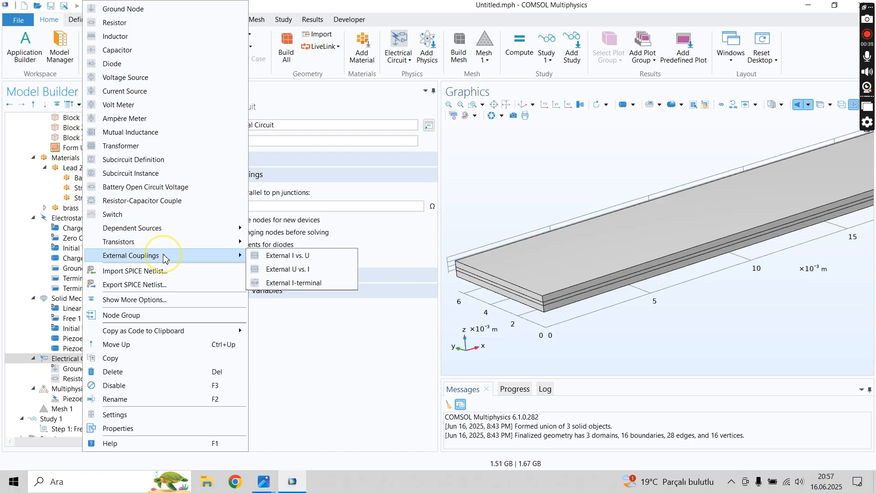
click(291, 284)
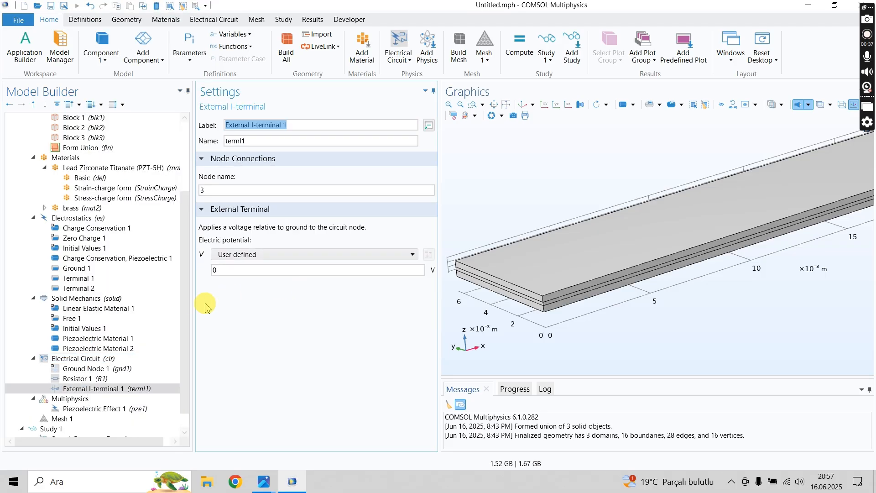
- Set the electric potential of the External I-terminal to Terminal voltage (es/term2), checking it against the ground node and beam layers
click(83, 380)
click(86, 389)
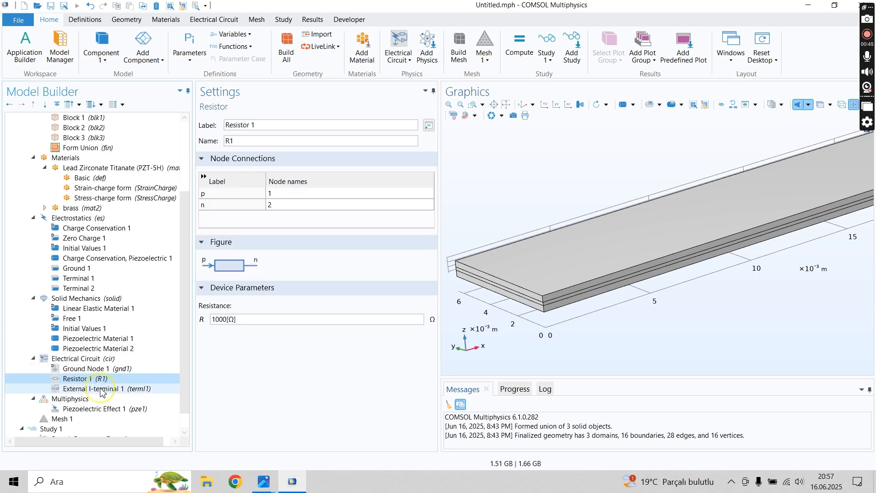
click(89, 370)
click(91, 389)
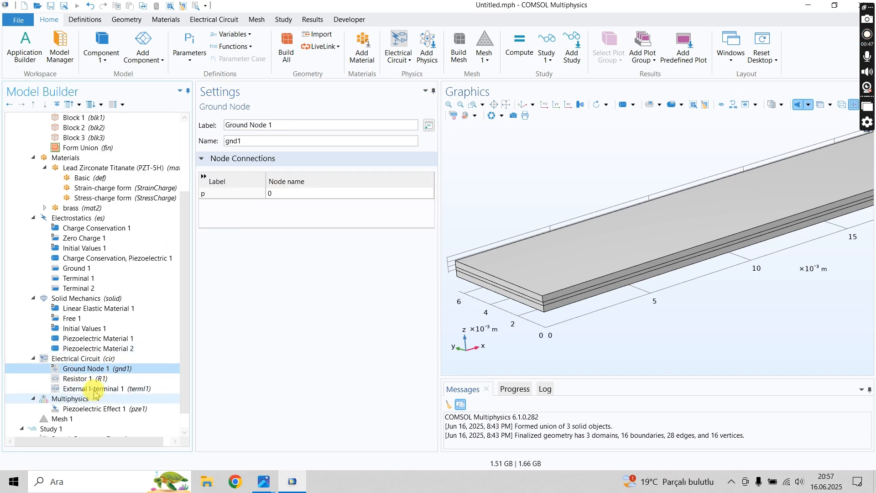
click(250, 254)
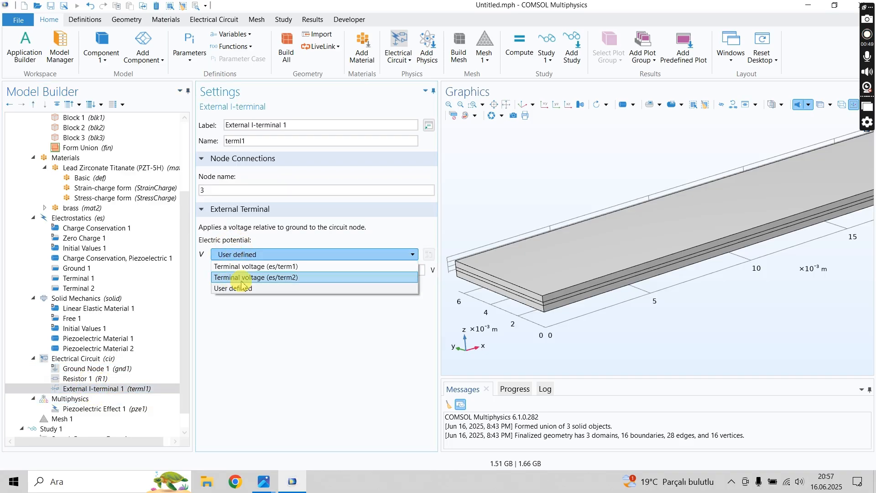
click(279, 278)
click(290, 254)
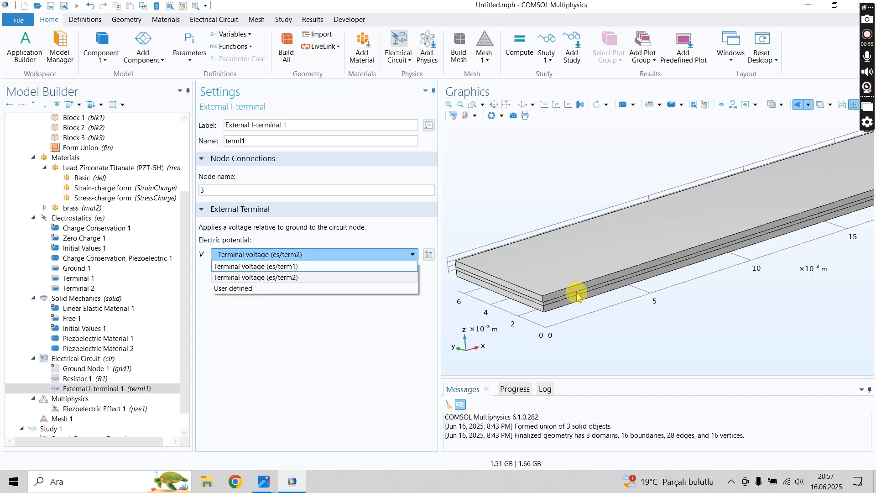
click(327, 323)
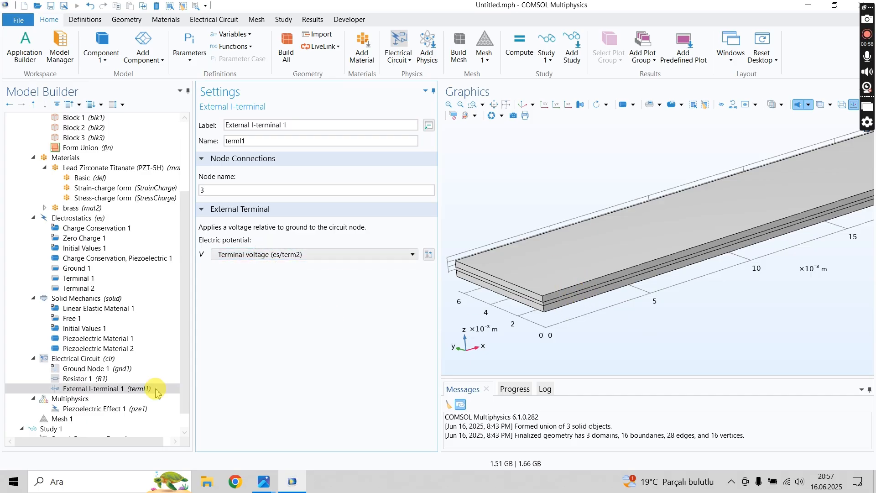
click(79, 369)
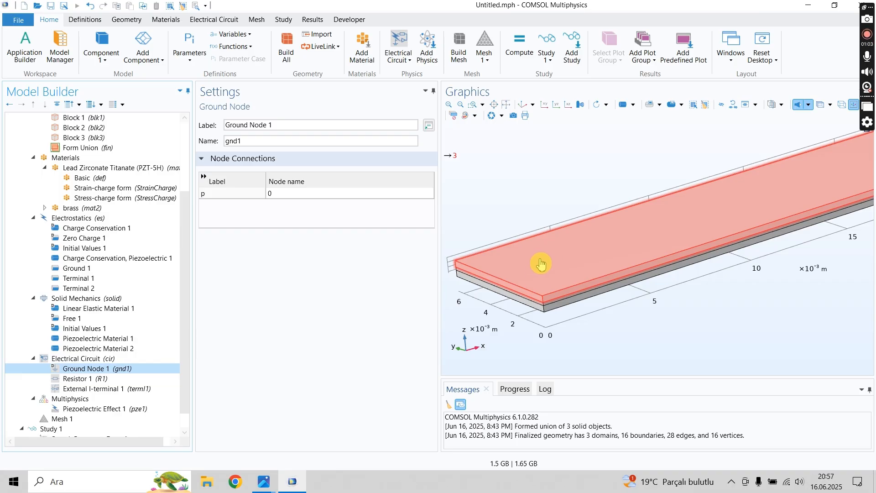
click(113, 391)
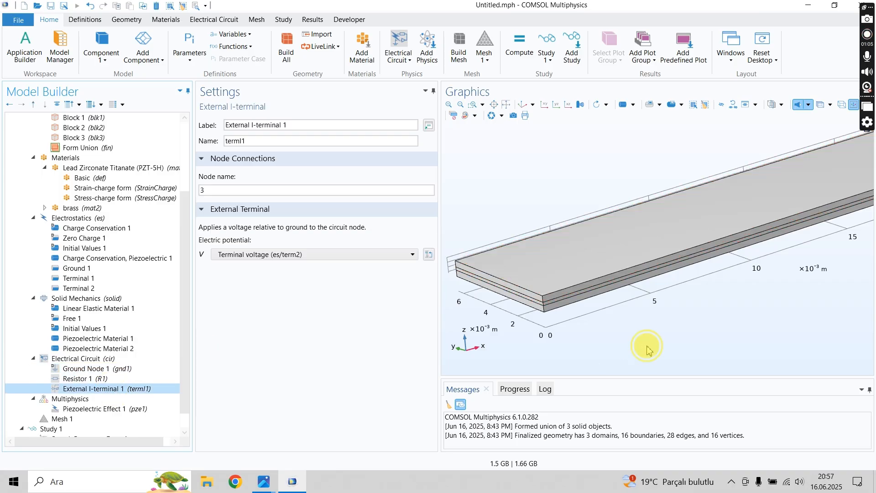
drag(647, 349, 637, 289)
drag(528, 220, 535, 296)
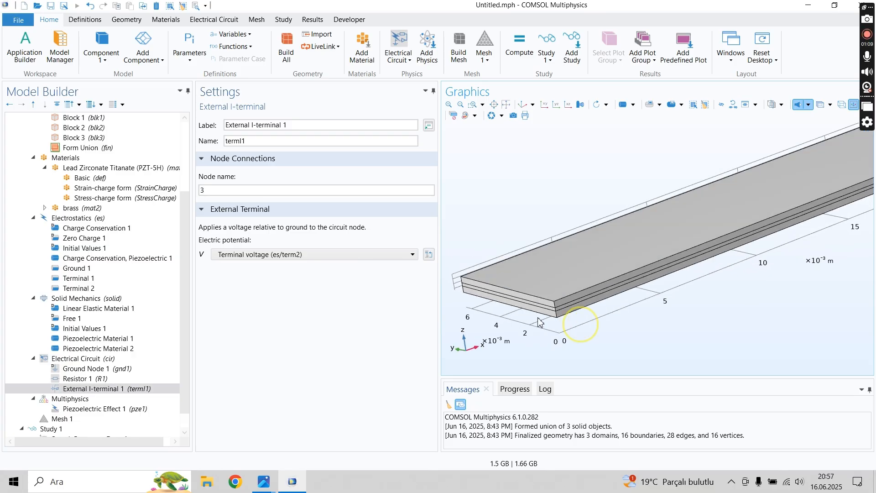
- Set the resistance of Resistor 1 to 1 Ω
click(123, 380)
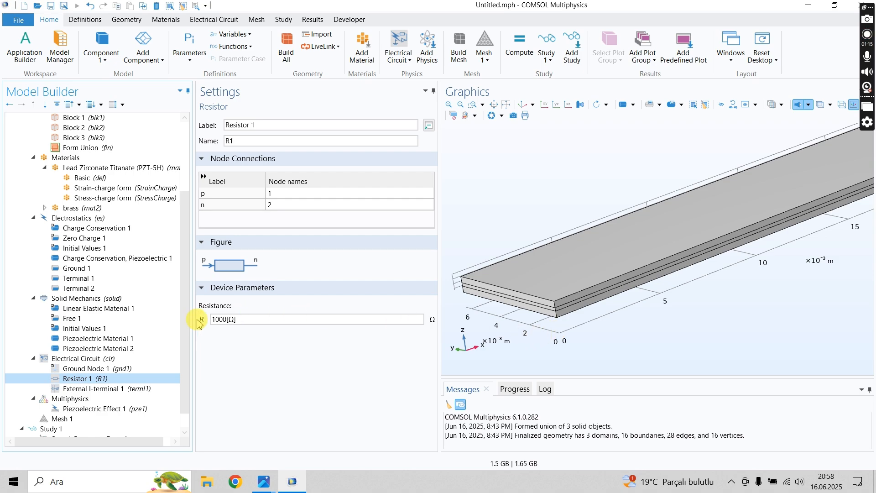
double_click(219, 319)
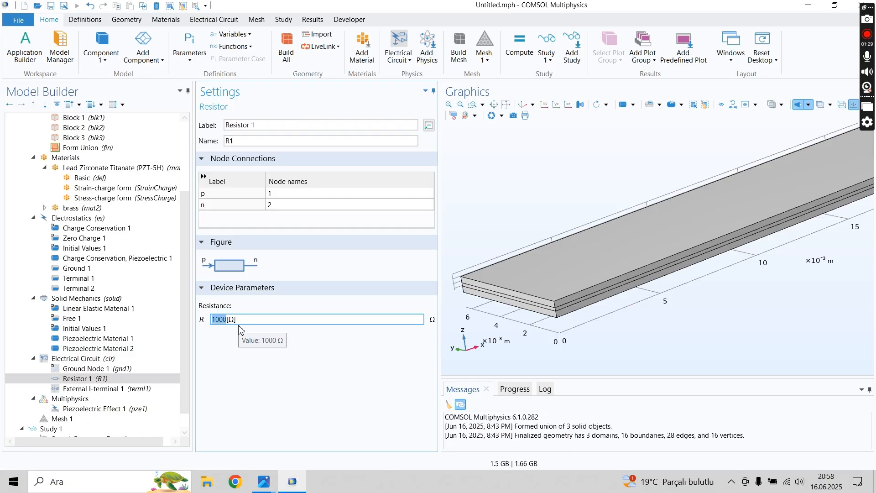
text(1)
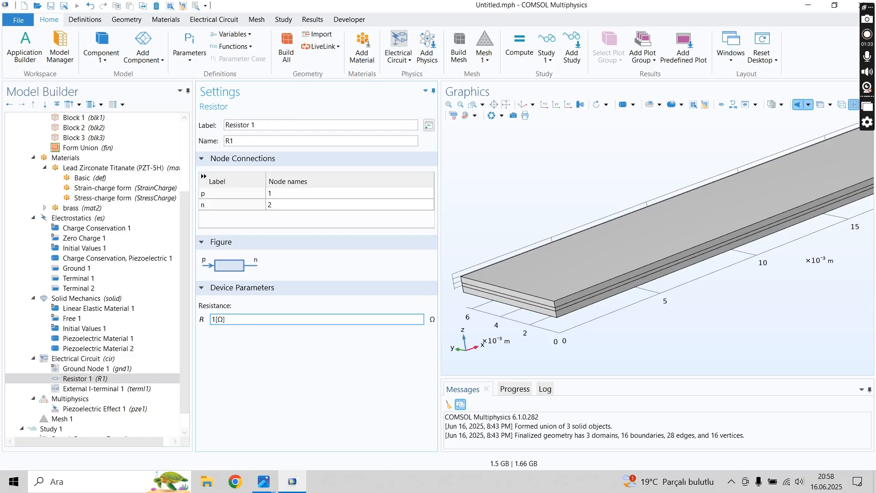
click(266, 347)
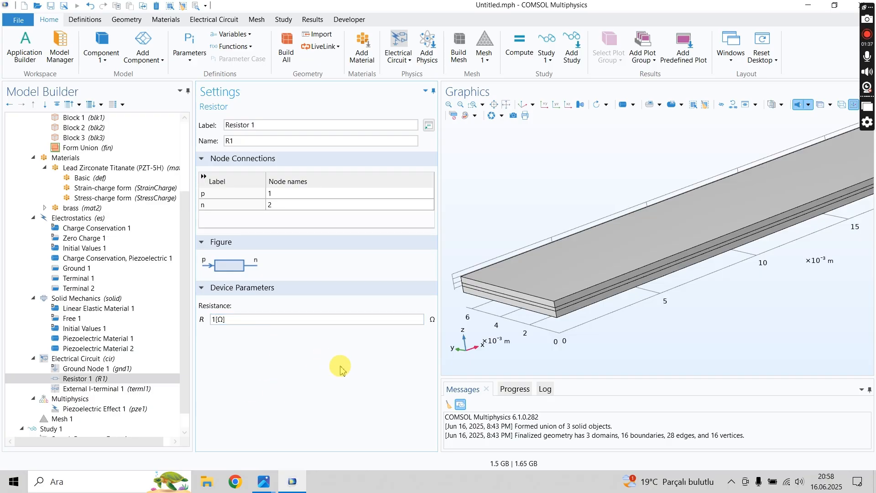
click(391, 390)
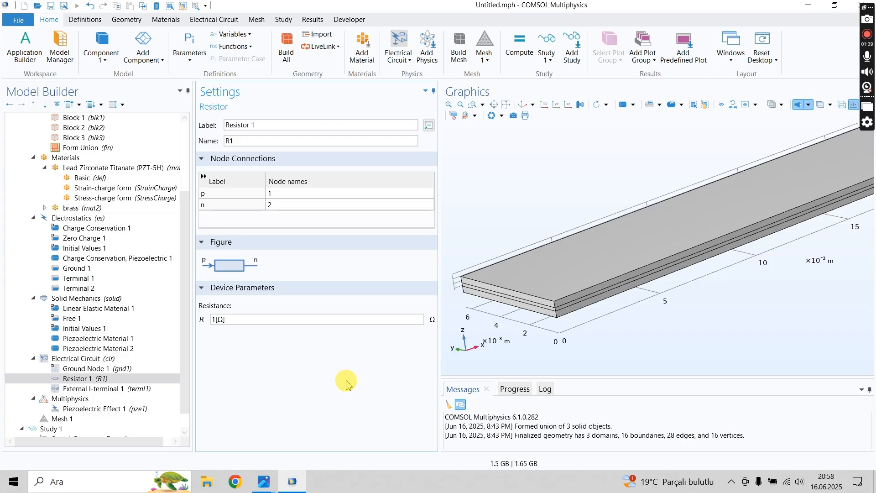
click(255, 365)
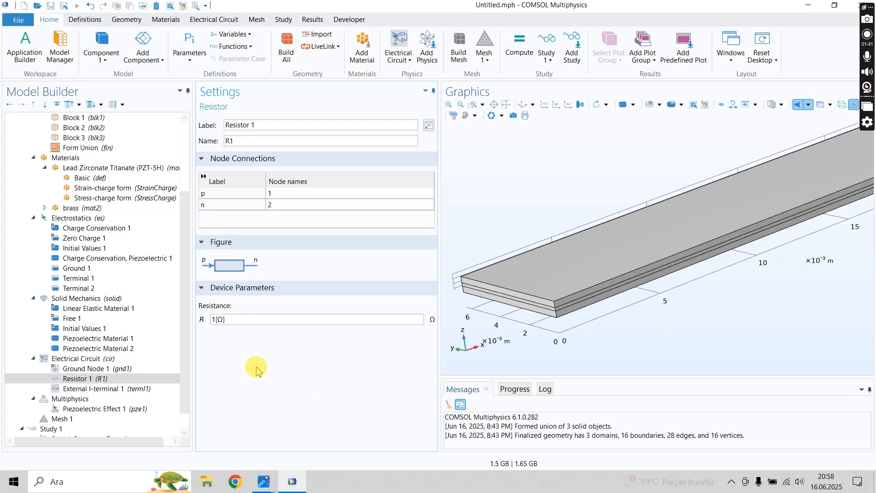
- Set the resistance of Resistor 1 to 10000000 Ω
click(217, 319)
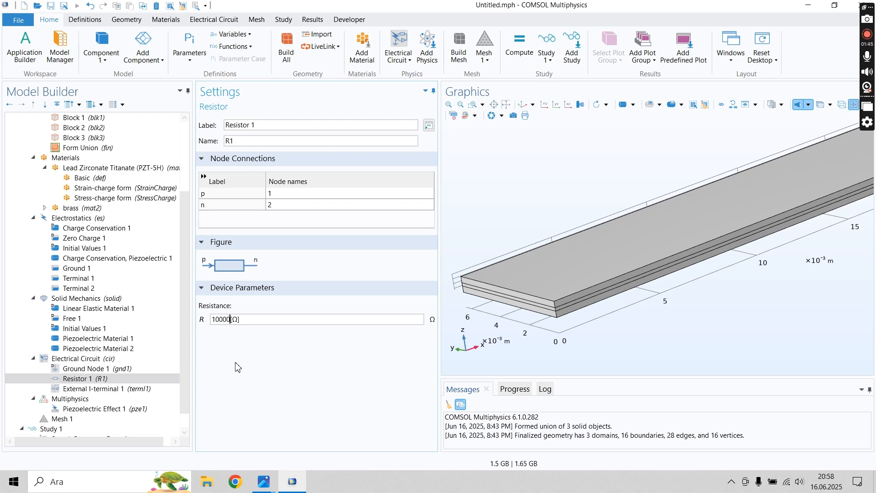
text(000)
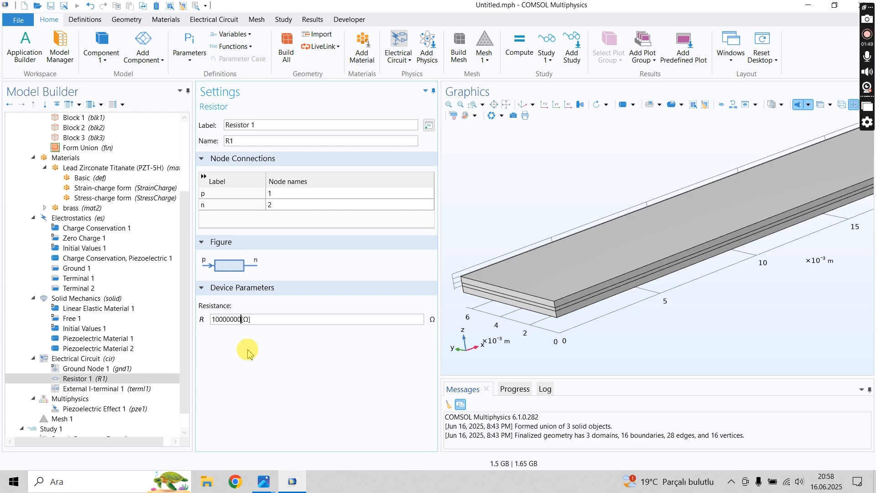
click(237, 319)
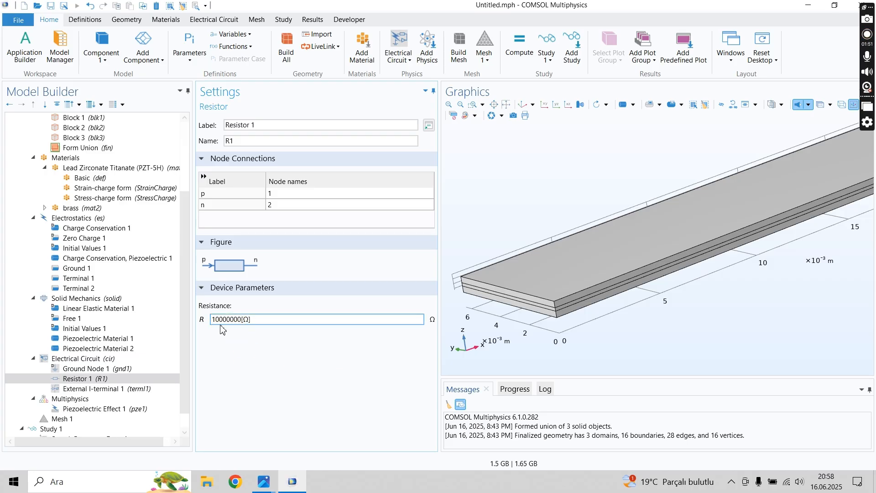
click(217, 400)
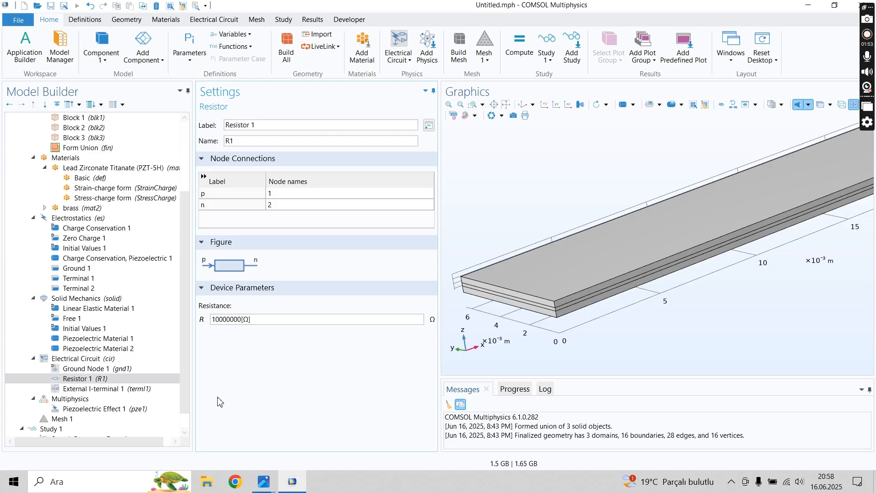
double_click(228, 319)
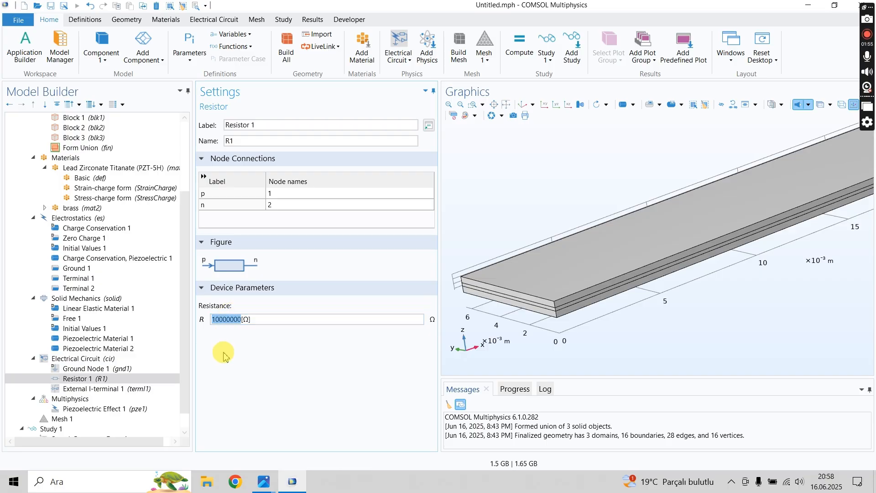
click(223, 355)
- Consult the voltageFRFopencircuit.JPG reference plot in the photo viewer, return to COMSOL Multiphysics and set Resistor 1's resistance to 1000000 Ω
mouse_move(271, 481)
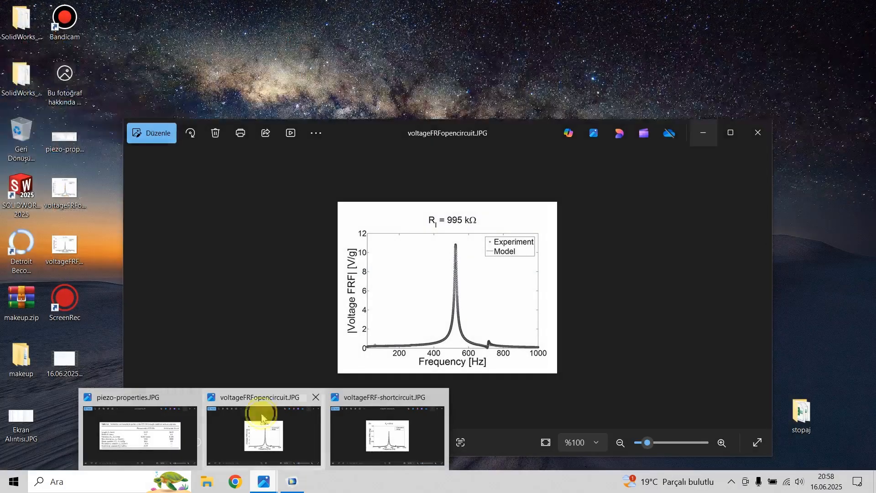
click(262, 416)
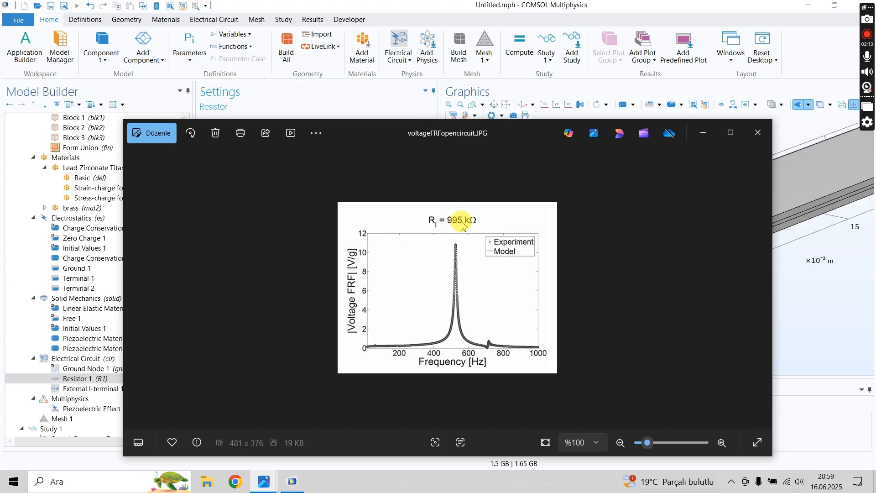
click(806, 318)
click(248, 321)
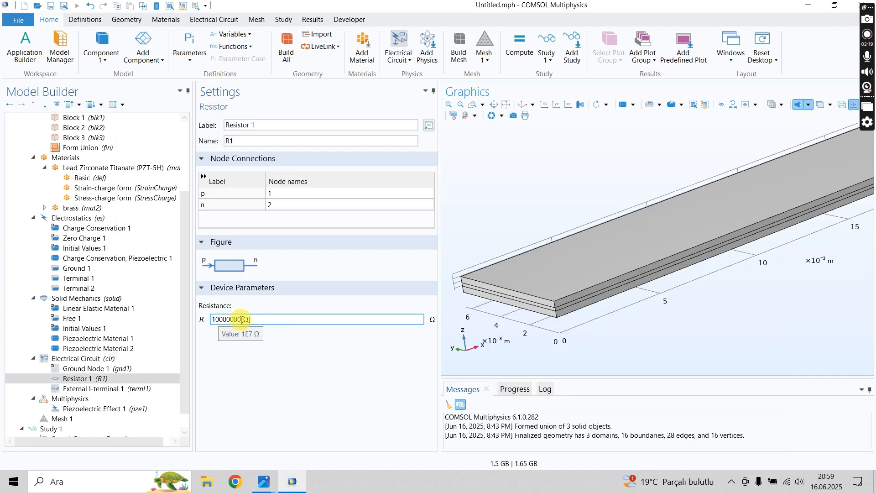
click(242, 319)
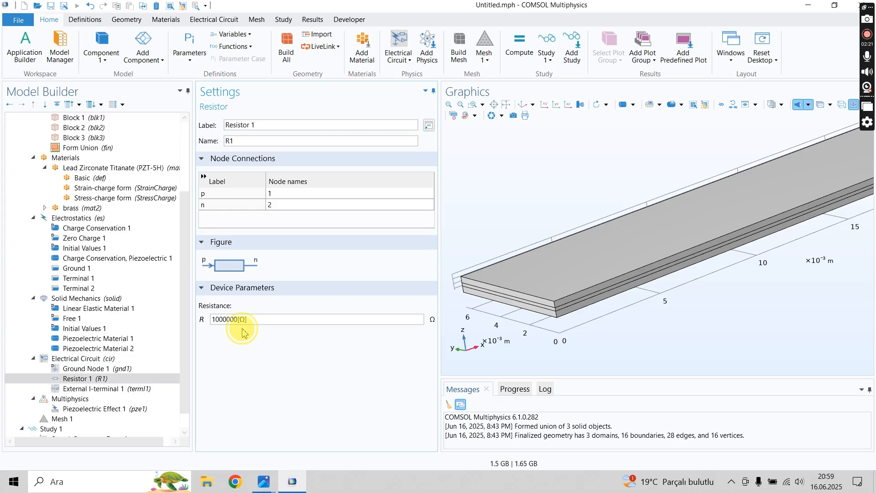
click(231, 321)
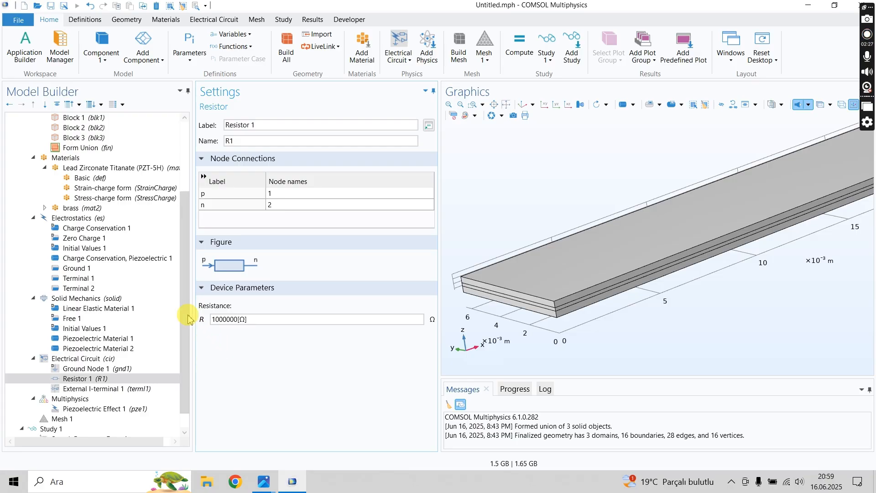
- Review the External I-terminal and Piezoelectric Effect settings, and open the settings of Mesh 1
drag(187, 313, 190, 381)
click(103, 371)
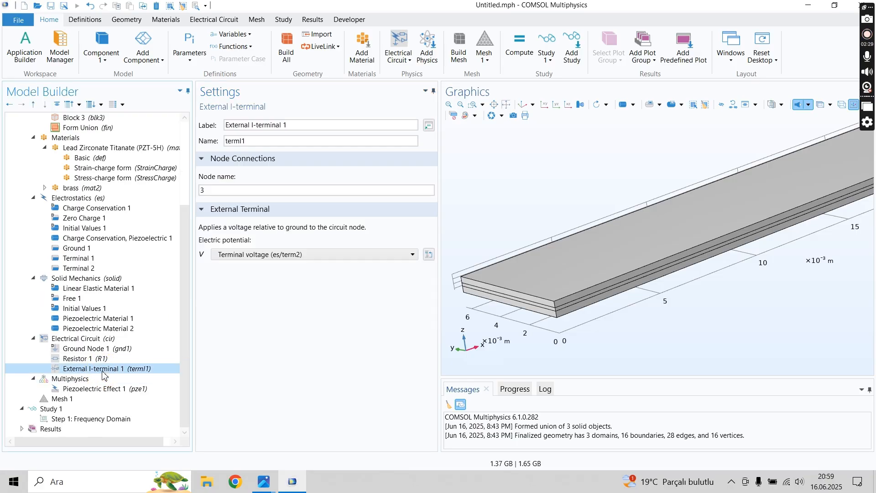
click(98, 388)
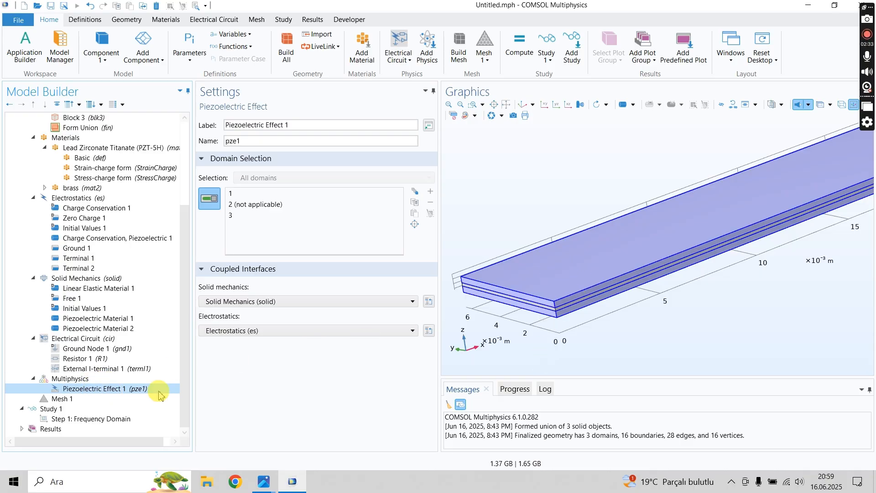
click(64, 399)
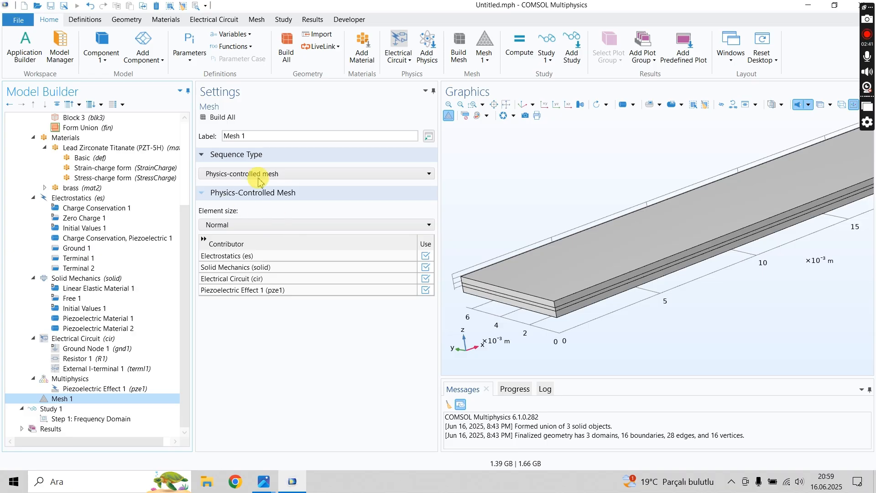
- Build Mesh 1 as a physics-controlled mesh with Normal element size and inspect it on the whole beam
click(219, 120)
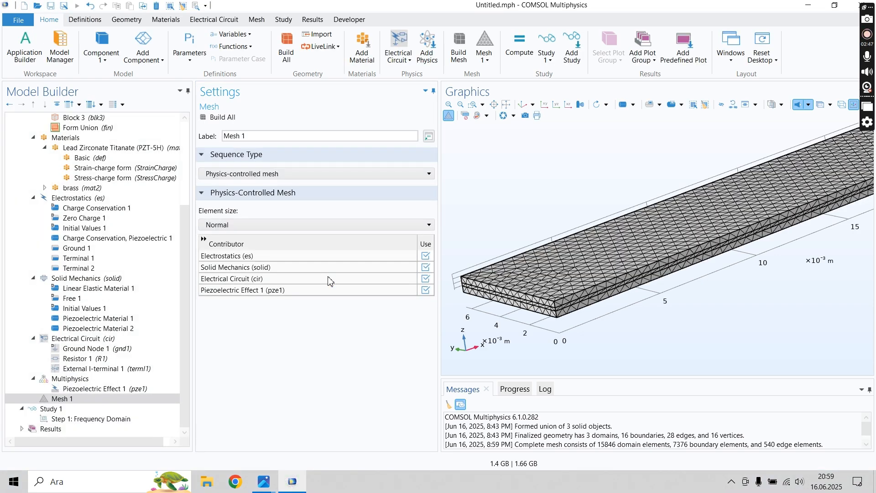
middle_drag(518, 201, 530, 270)
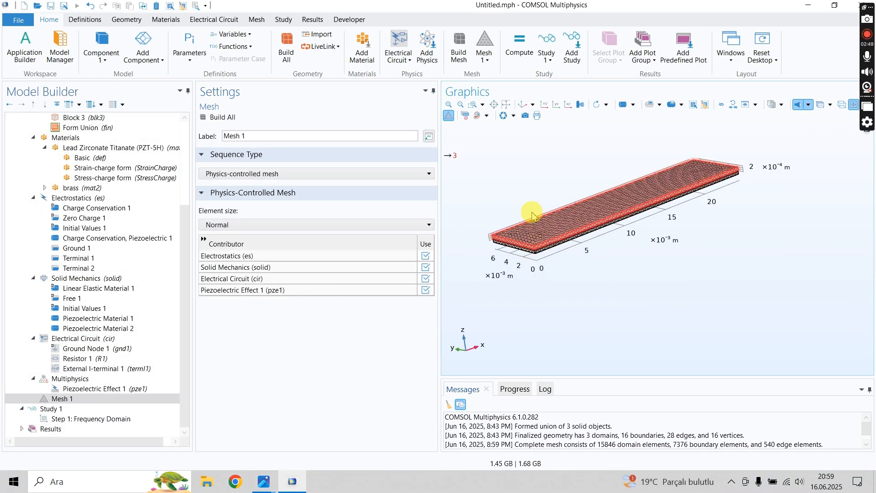
mouse_move(534, 210)
mouse_down()
mouse_move(523, 201)
mouse_move(518, 208)
mouse_up()
middle_drag(498, 173, 506, 180)
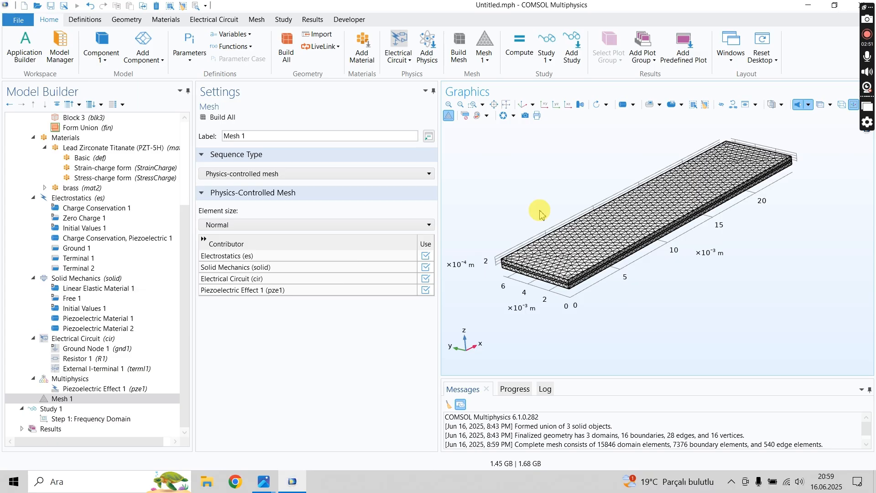
click(517, 272)
click(517, 271)
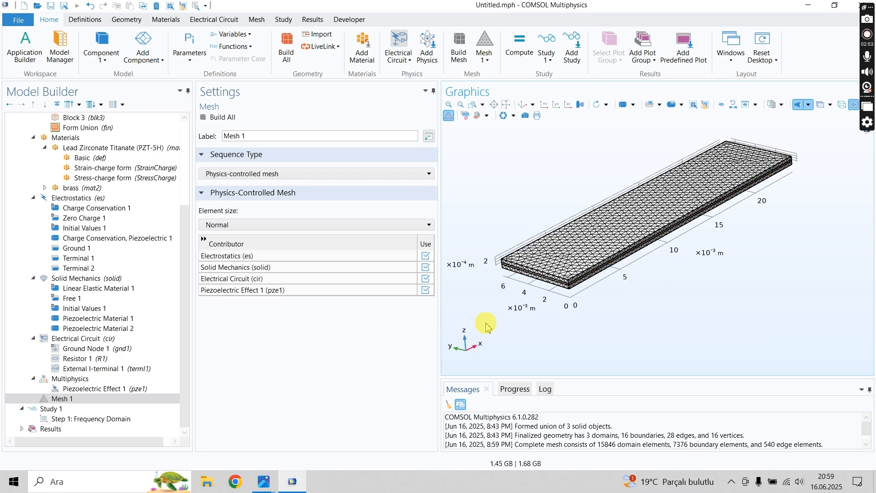
click(257, 226)
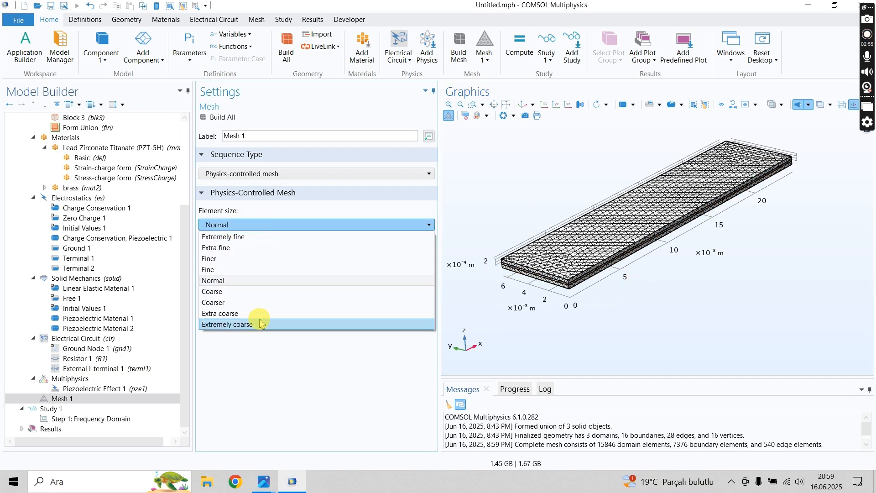
click(253, 174)
click(253, 174)
click(255, 352)
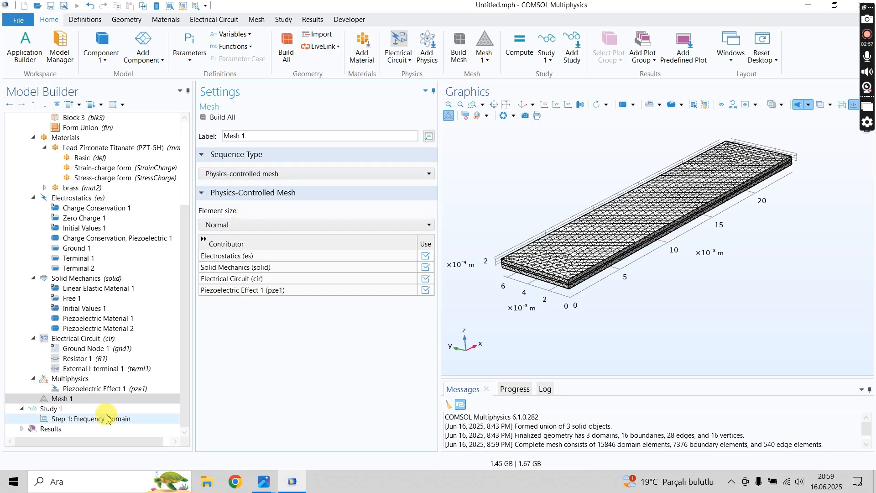
right_click(40, 399)
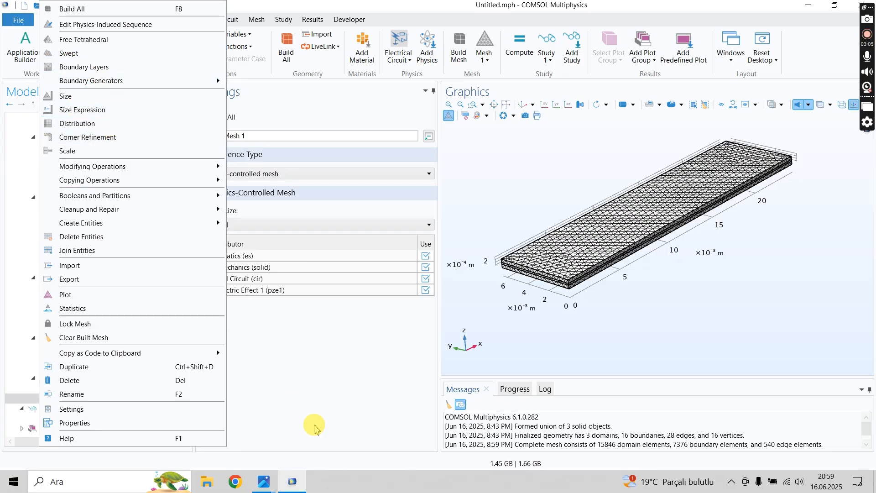
click(320, 397)
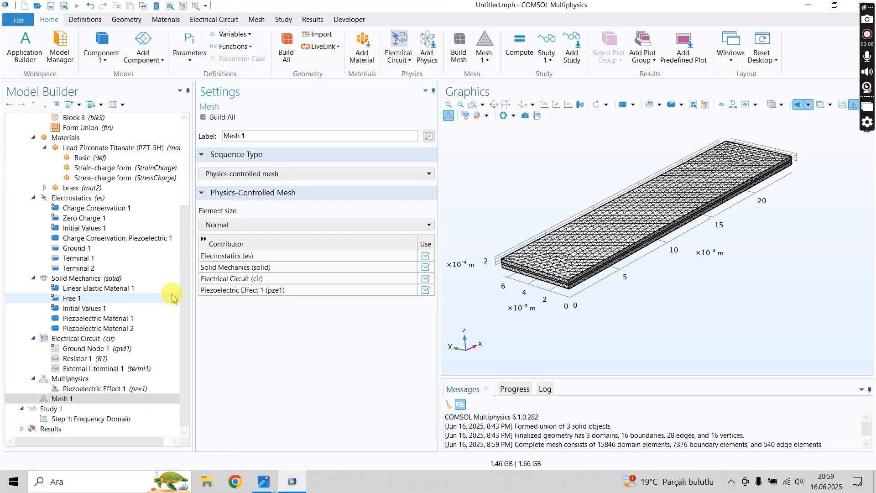
- Open the Frequency Domain step's settings, check the frequency span of the voltageFRFopencircuit.JPG plot in the photo viewer, and return to COMSOL Multiphysics
click(76, 419)
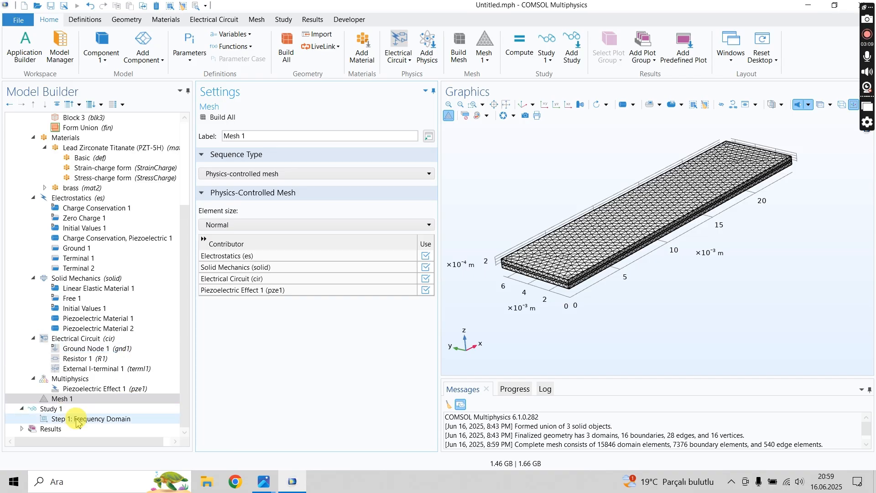
click(77, 420)
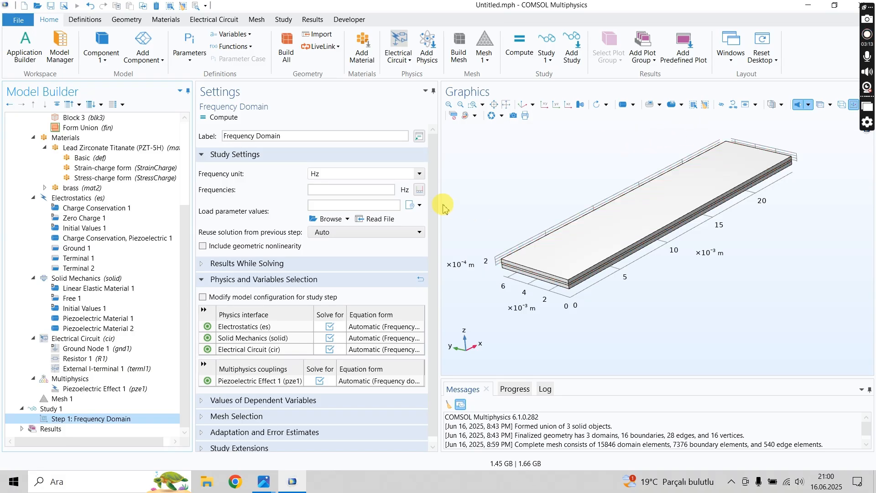
click(322, 188)
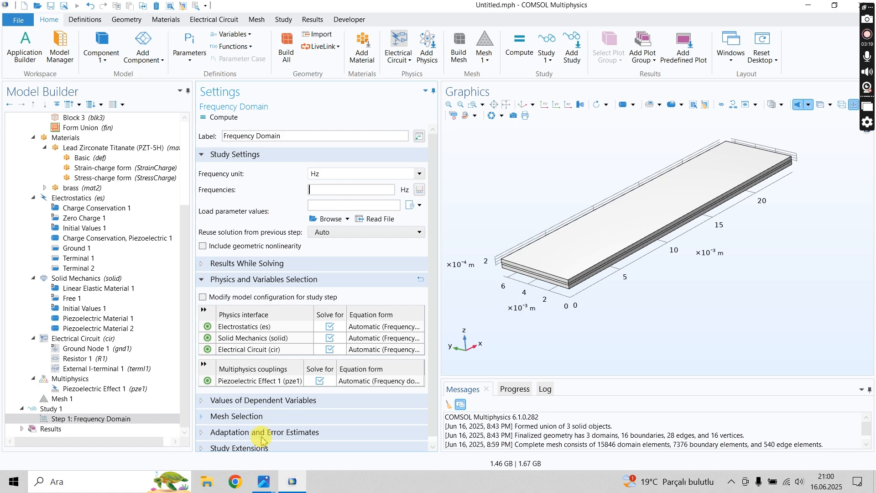
click(264, 477)
click(238, 433)
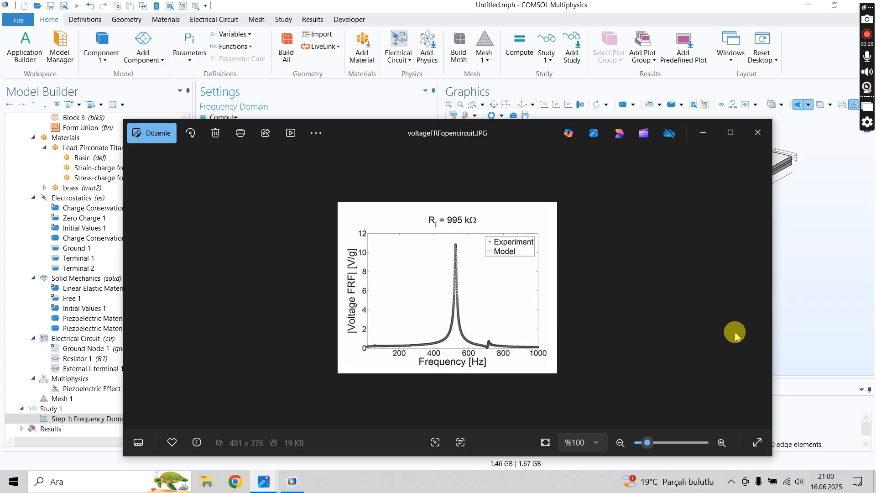
click(795, 288)
- Define the Frequency Domain study frequencies as a range from 1 Hz to 1000 Hz in 10 Hz steps
click(331, 189)
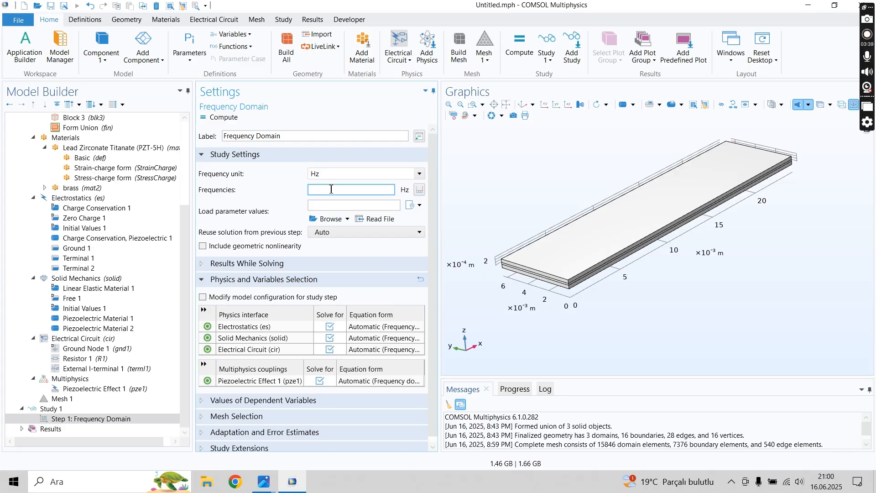
click(420, 188)
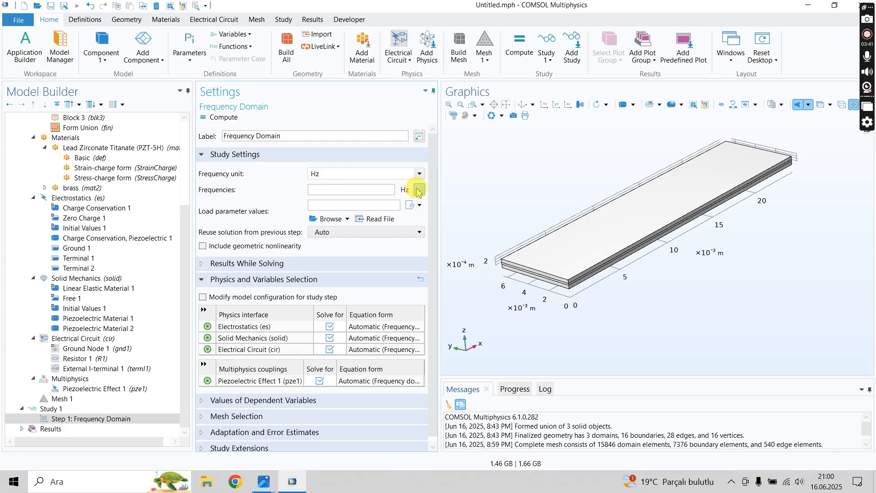
click(420, 191)
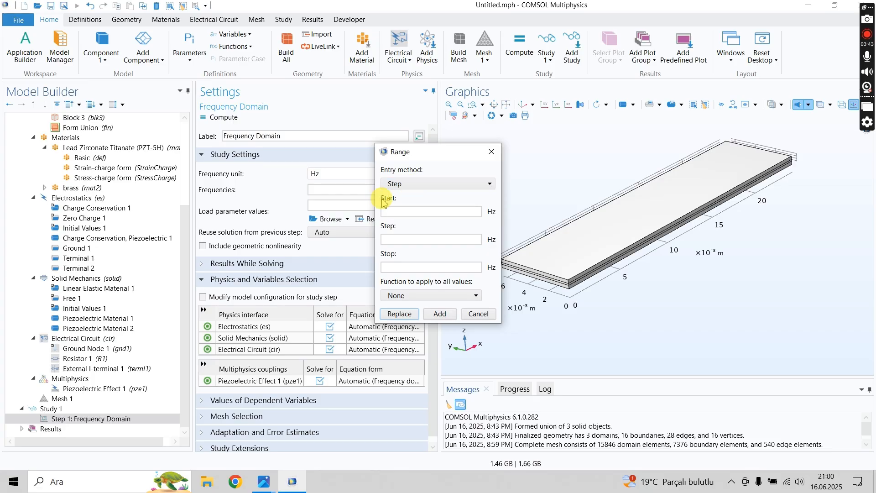
click(397, 211)
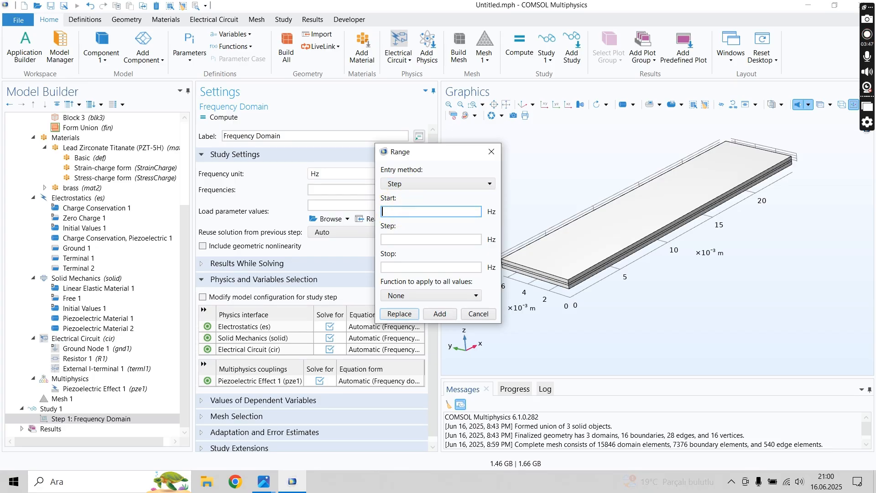
key(BackSpace)
text(1)
click(414, 239)
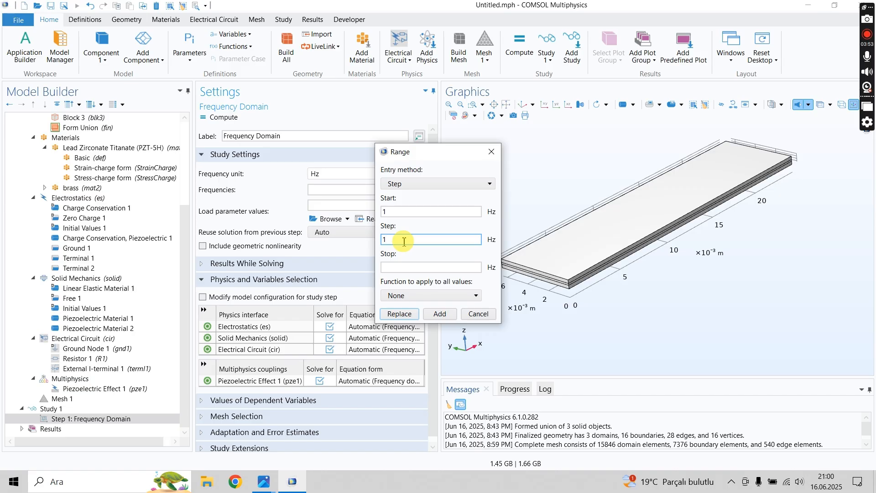
text(0)
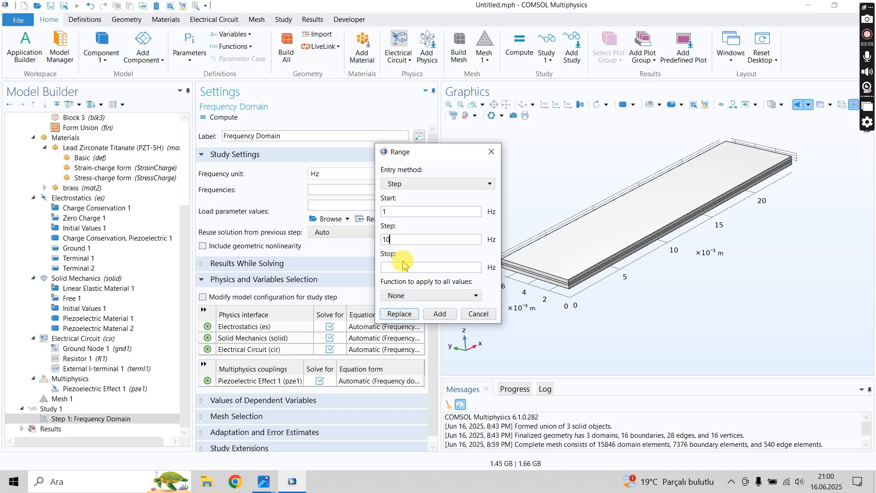
click(402, 267)
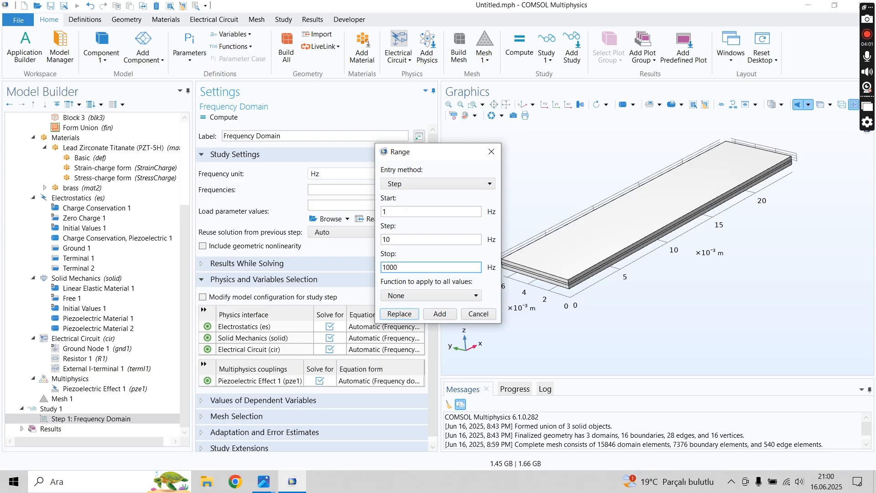
click(408, 314)
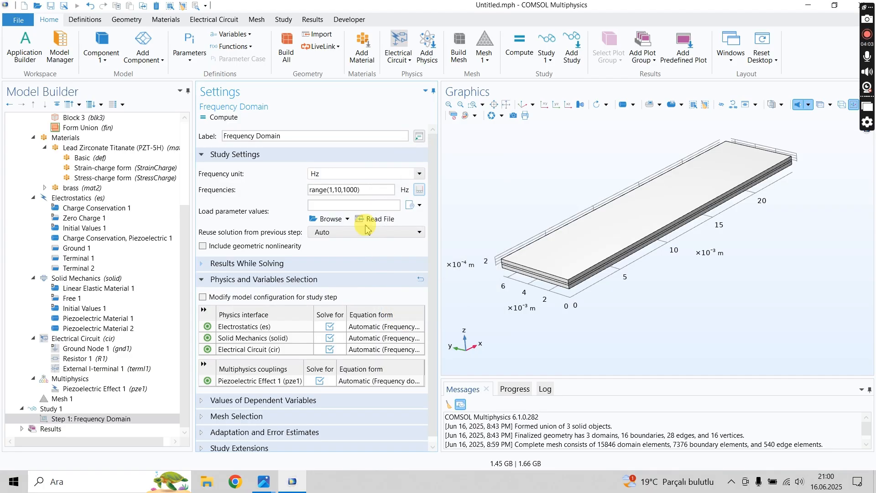
triple_click(324, 189)
click(260, 200)
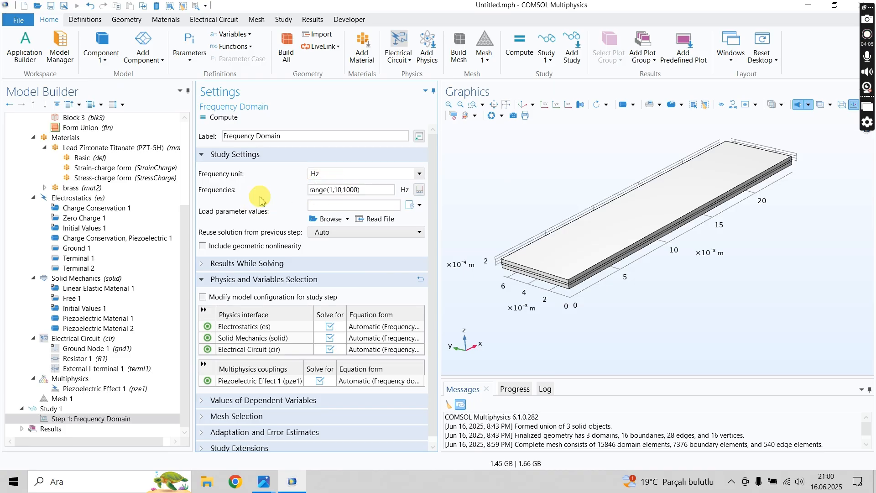
click(331, 191)
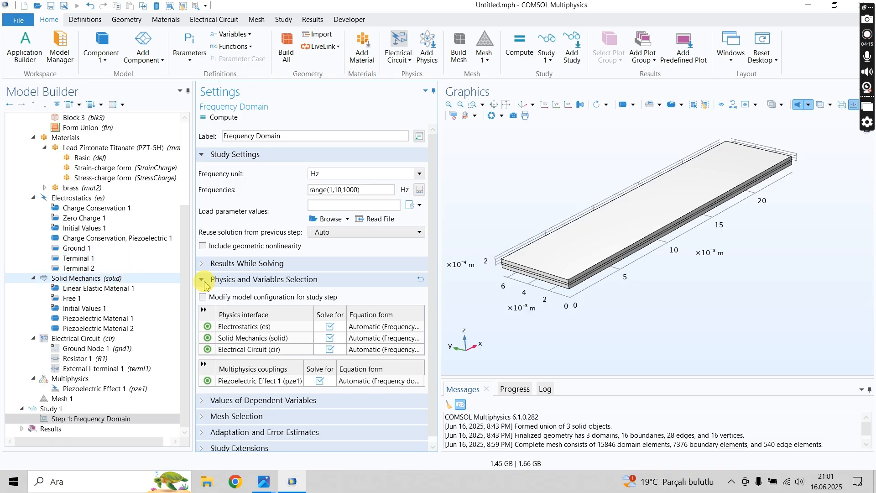
- Review the Solid Mechanics settings and available conditions, consult the voltageFRFopencircuit.JPG plot in the photo viewer, and return to COMSOL Multiphysics
click(78, 282)
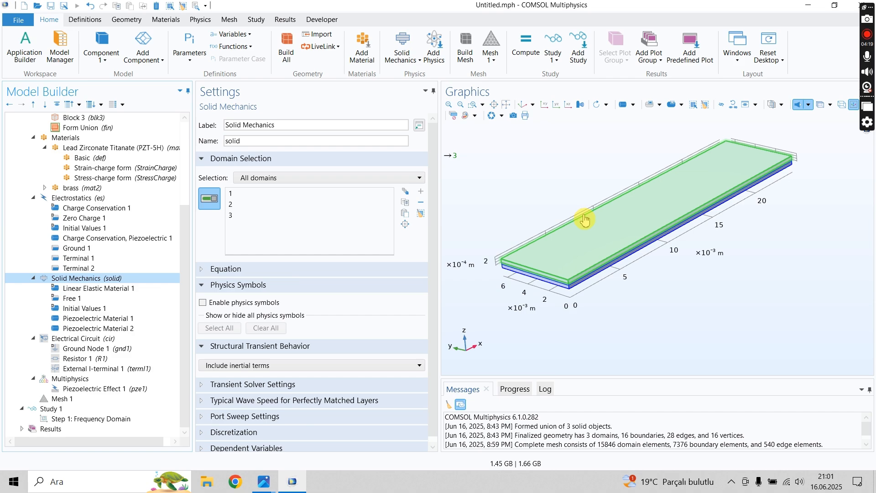
right_click(86, 282)
click(45, 282)
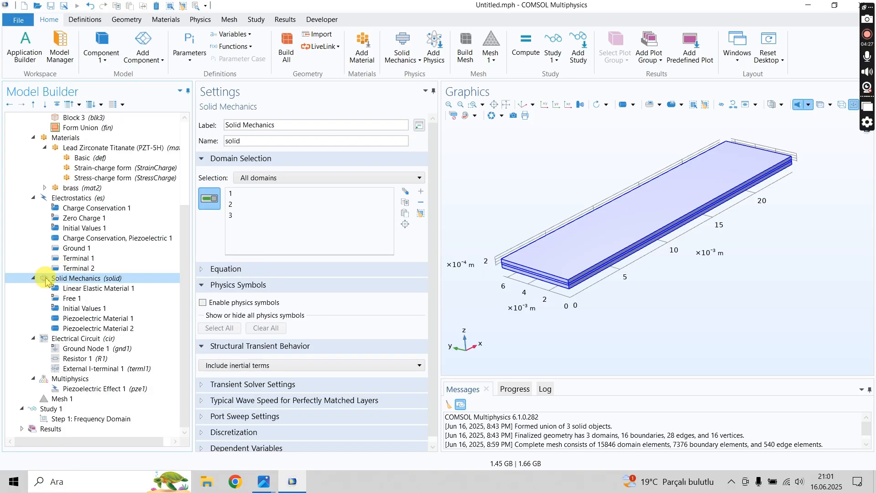
right_click(46, 279)
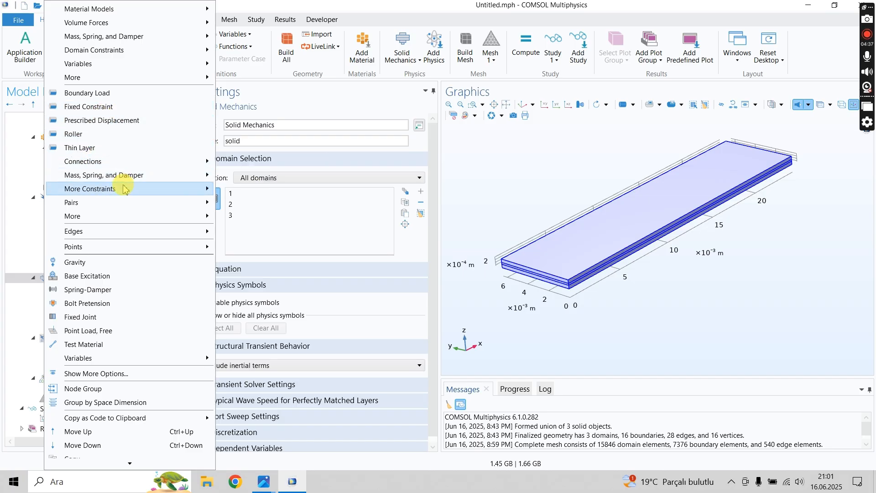
mouse_move(123, 188)
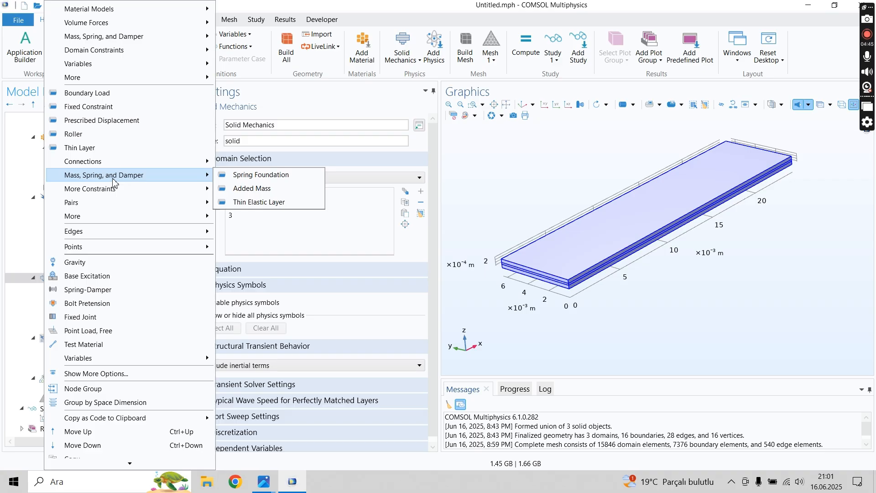
click(264, 482)
click(229, 438)
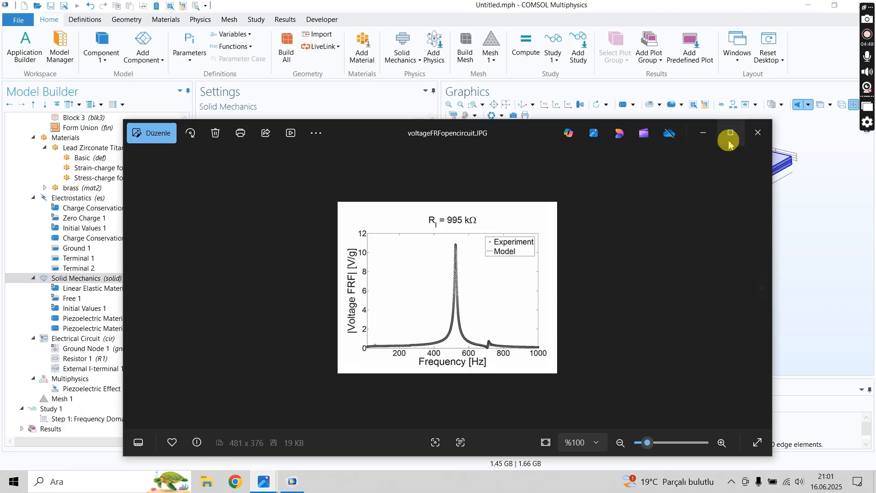
click(703, 133)
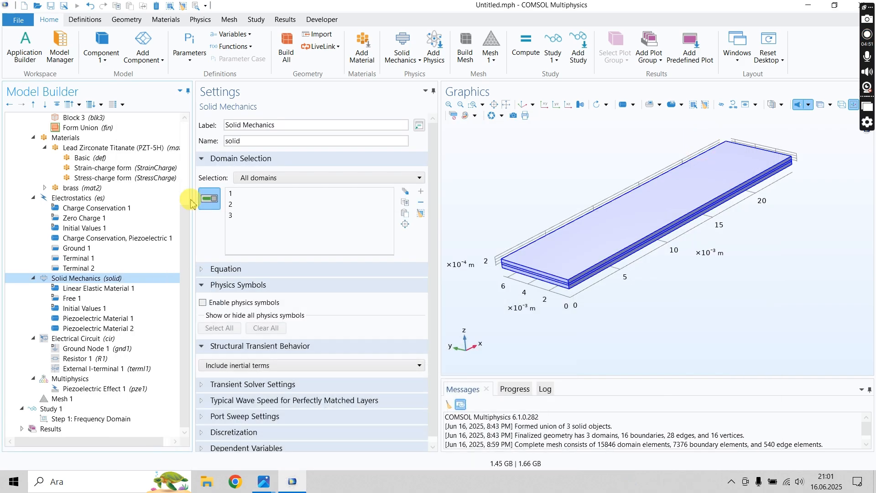
- Add a Prescribed Acceleration constraint to Solid Mechanics on the three layer end faces at x = 0 (boundaries 1, 4 and 7)
right_click(84, 278)
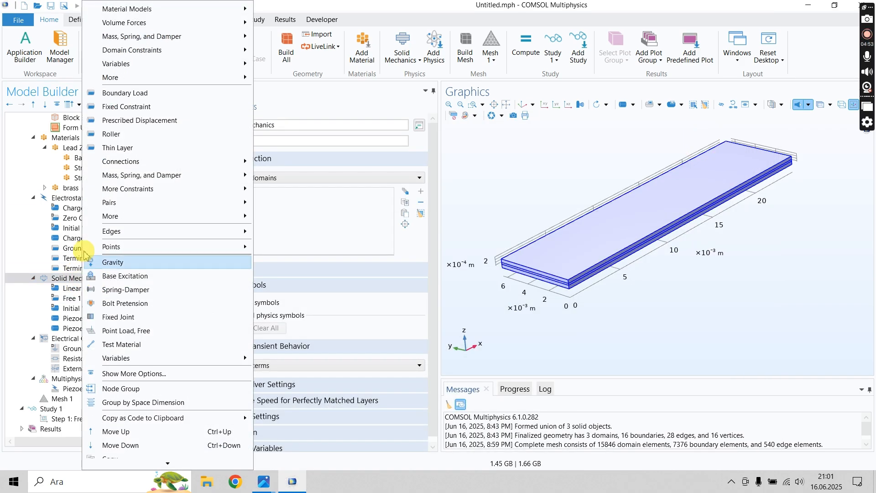
mouse_move(149, 196)
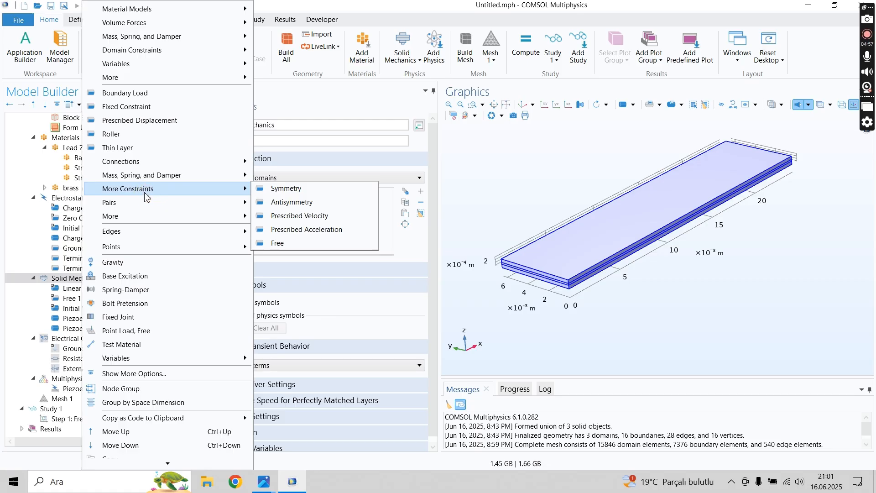
click(301, 230)
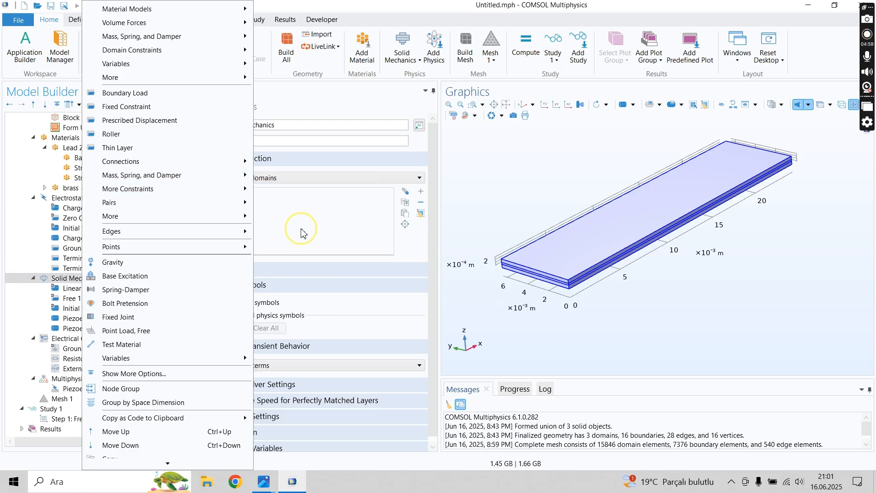
scroll(491, 271, up, 3)
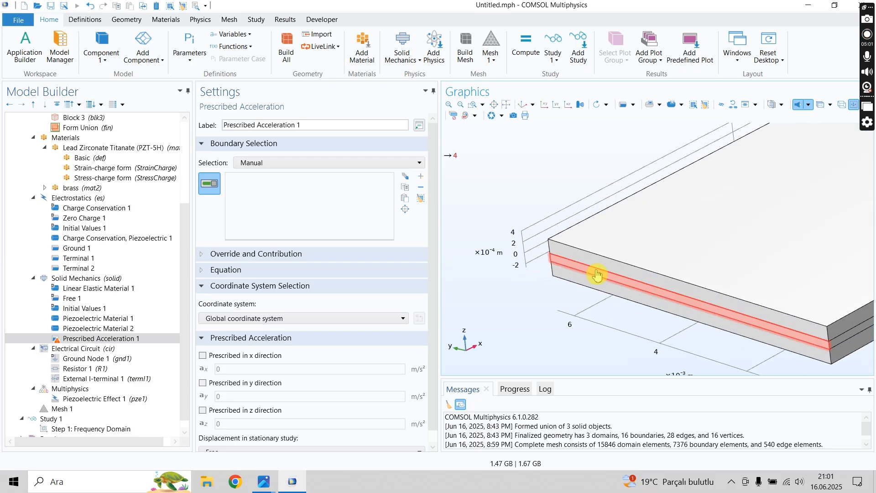
click(596, 270)
click(591, 281)
click(583, 257)
scroll(479, 250, down, 3)
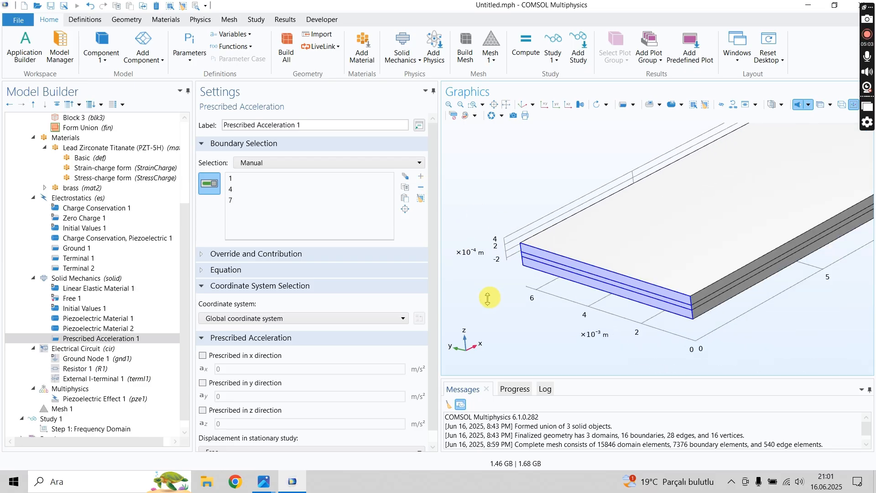
drag(591, 296, 555, 315)
scroll(552, 217, down, 3)
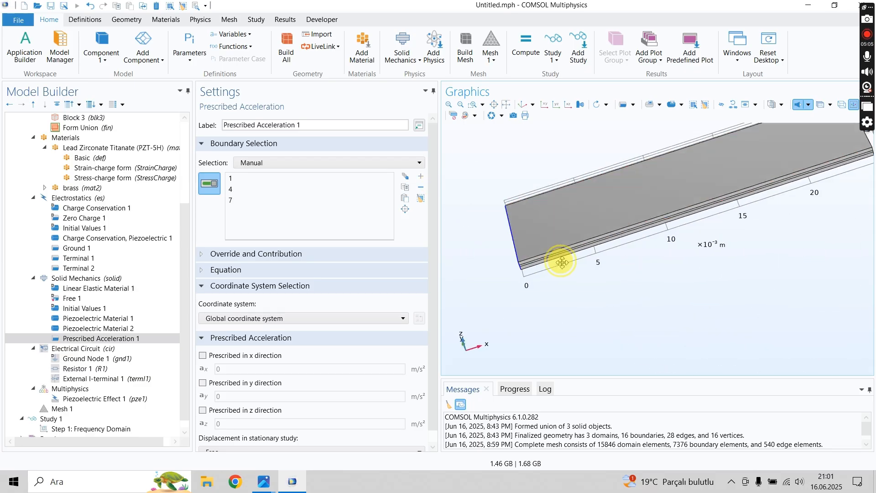
drag(563, 262, 573, 241)
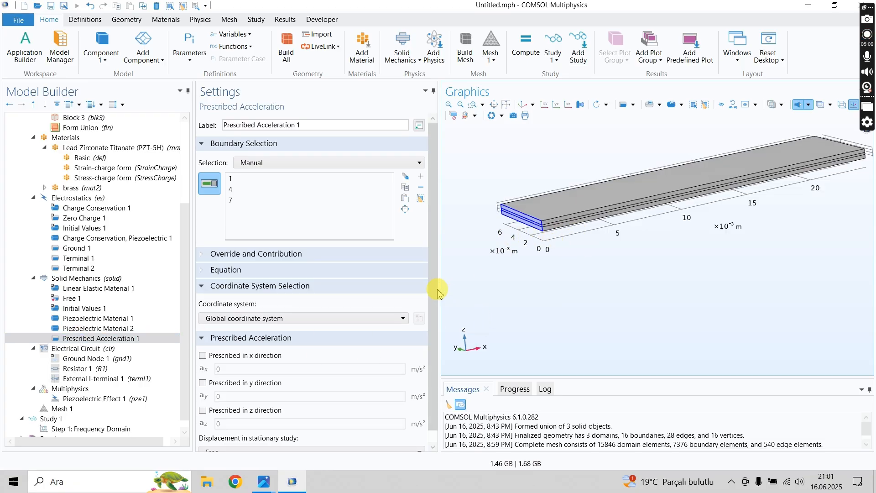
- Prescribe the acceleration in the x, y and z directions, with 0 m/s² in x and y, and enter the z-direction value
scroll(432, 329, down, 1)
click(203, 342)
click(203, 369)
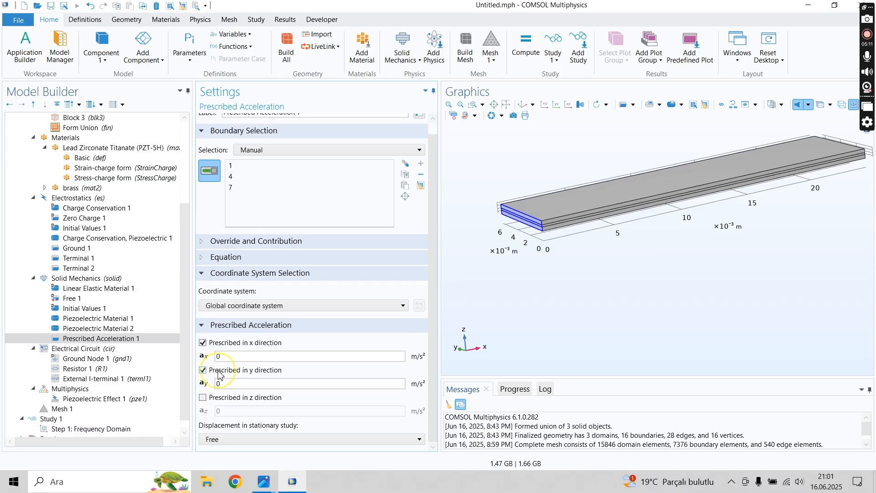
click(203, 397)
click(223, 356)
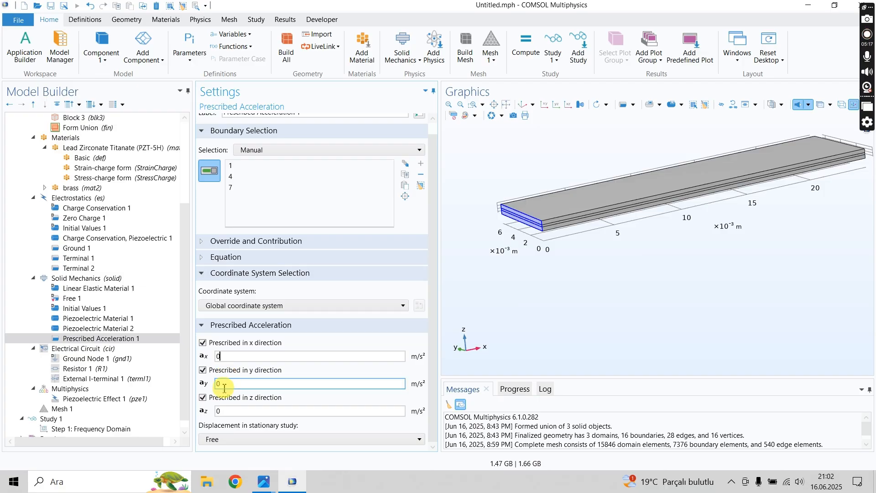
click(229, 407)
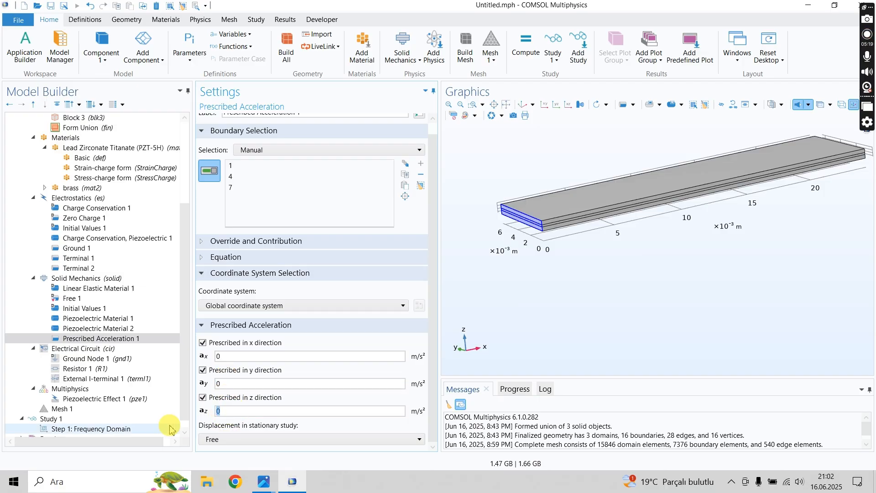
double_click(270, 410)
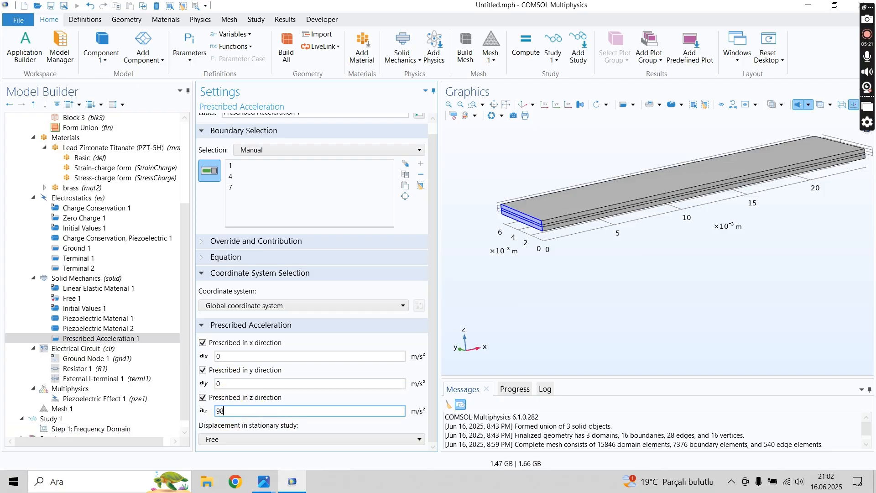
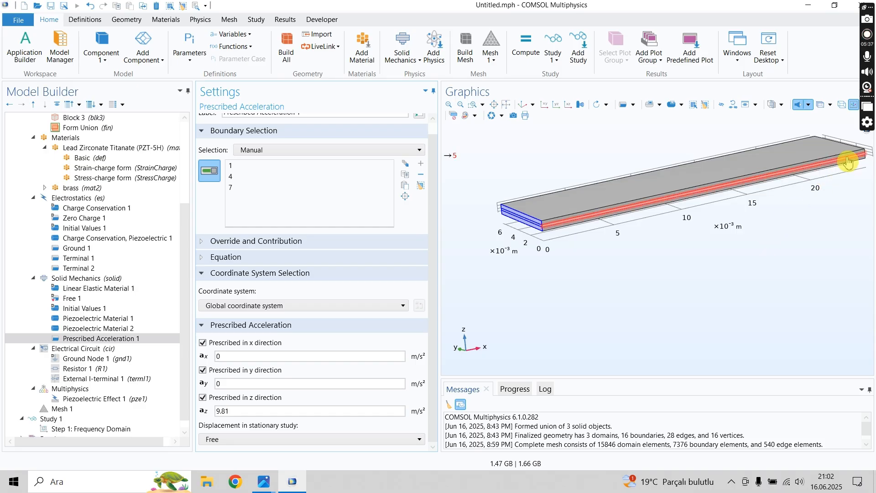
- Inspect the faces at x = 0 that carry the Prescribed Acceleration constraint from several viewing angles
drag(820, 220, 815, 224)
scroll(740, 255, down, 3)
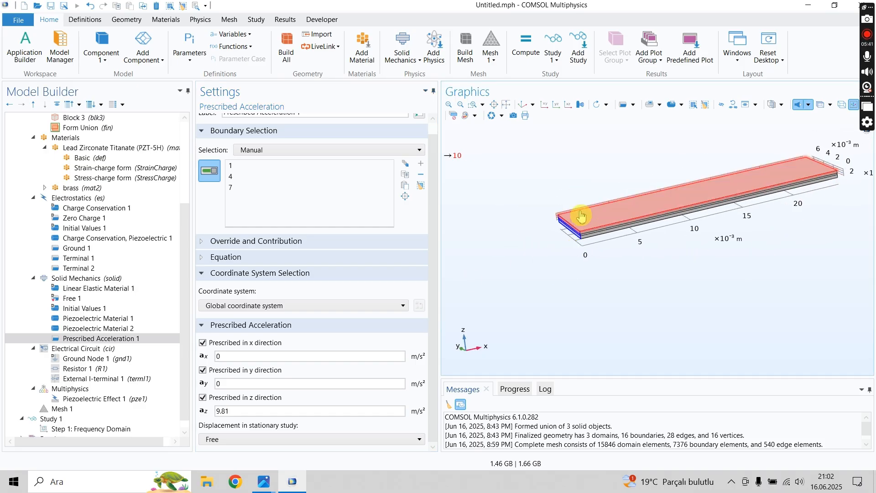
scroll(566, 222, up, 2)
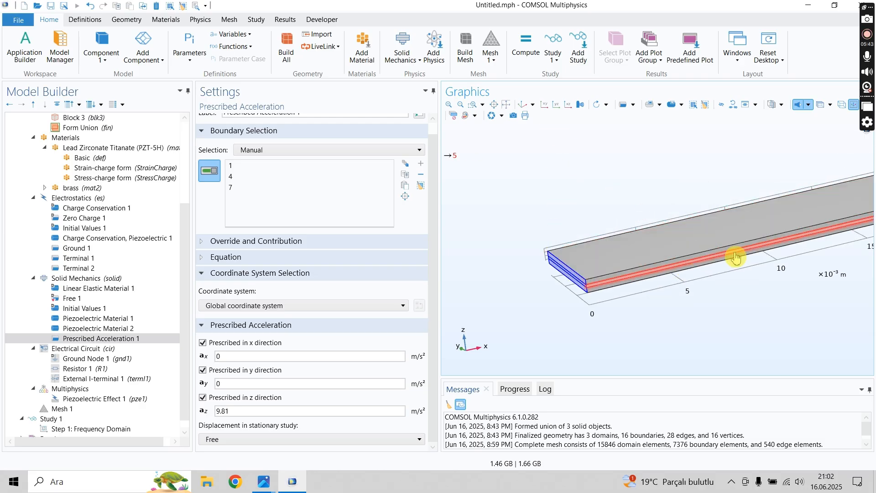
drag(688, 290, 728, 231)
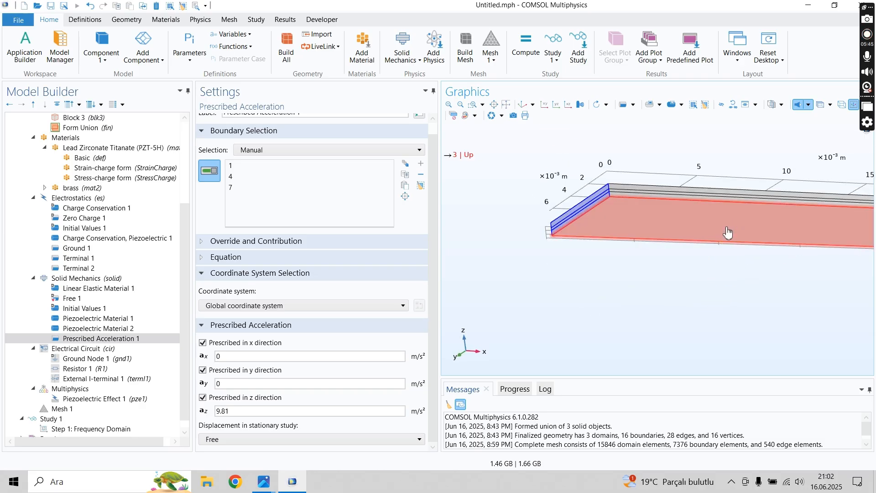
drag(604, 300, 612, 336)
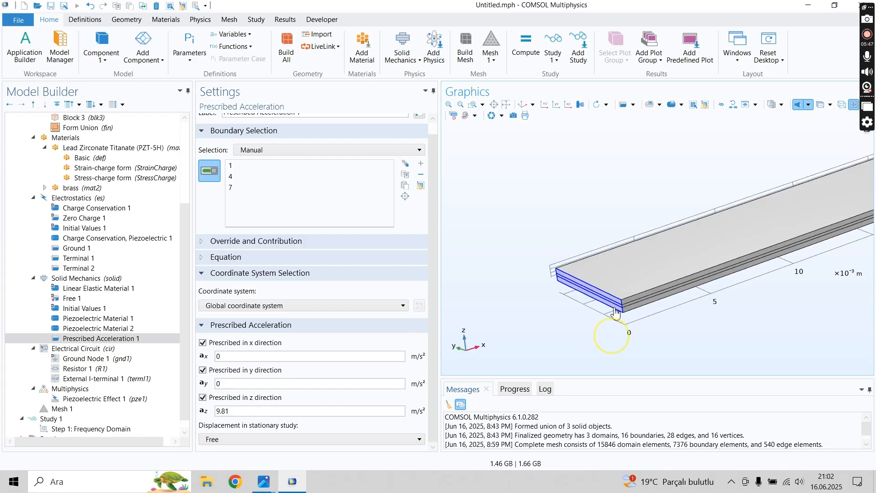
scroll(622, 231, down, 2)
click(127, 341)
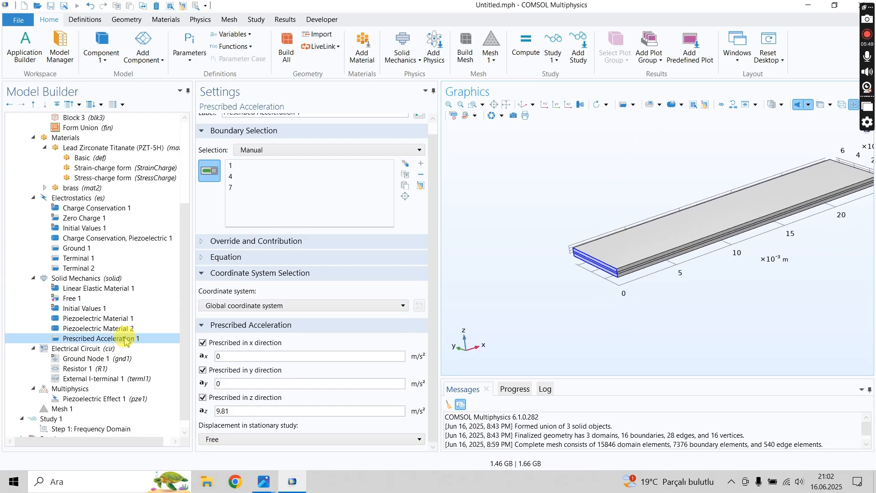
- Try to compute the Frequency Domain study over the 1–1000 Hz range
scroll(183, 237, down, 1)
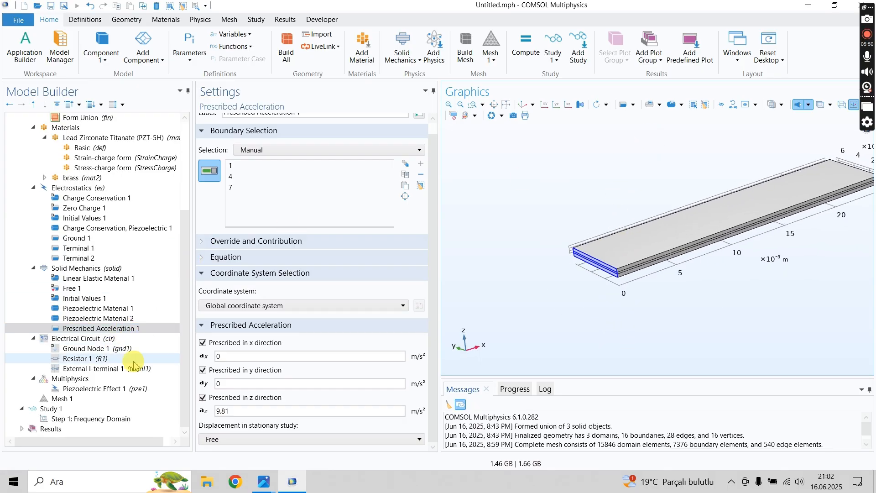
click(85, 418)
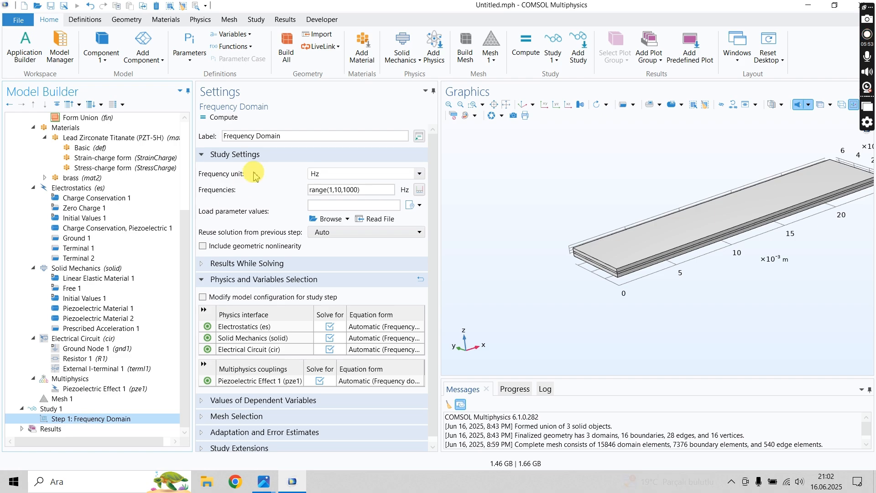
click(221, 117)
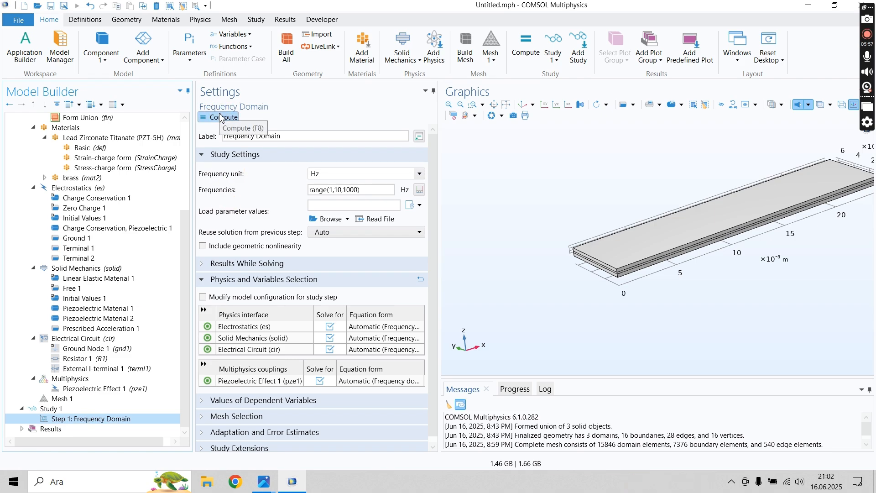
click(220, 117)
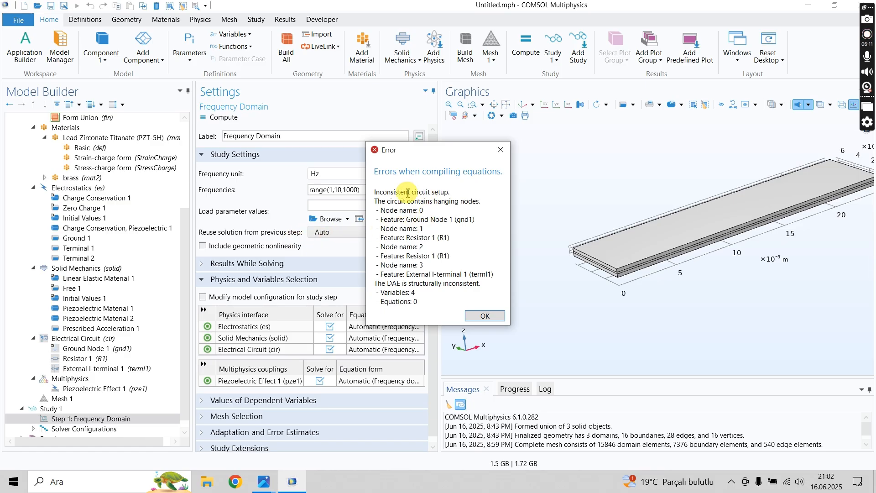
click(484, 316)
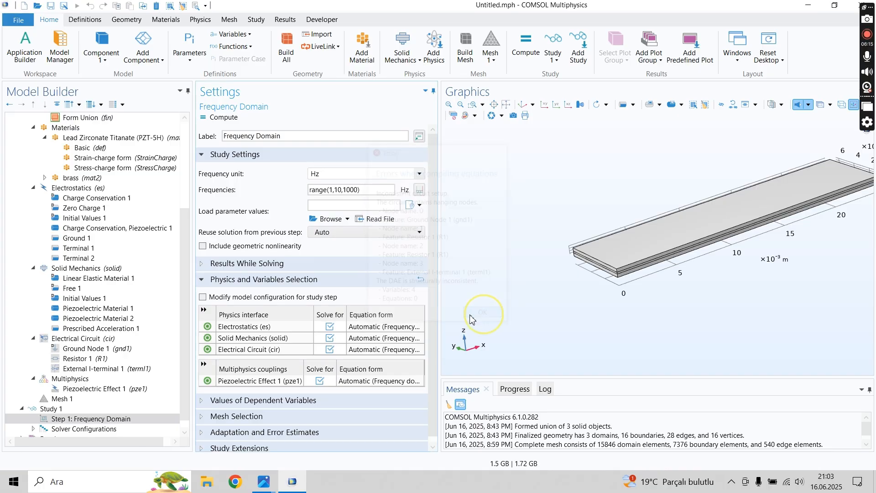
- Review the Prescribed Acceleration, Ground Node, Resistor, External I-terminal and electrostatic Terminal settings for the cause of the inconsistent circuit
click(118, 329)
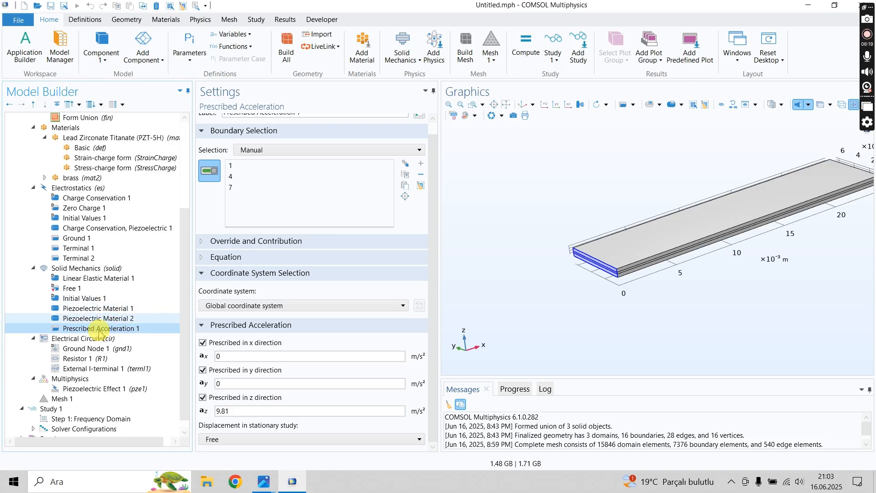
click(91, 358)
click(89, 348)
click(91, 358)
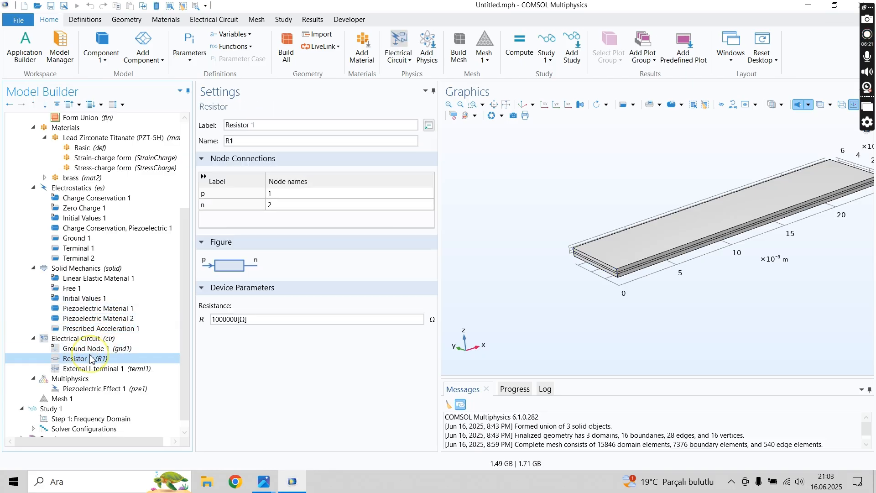
click(92, 368)
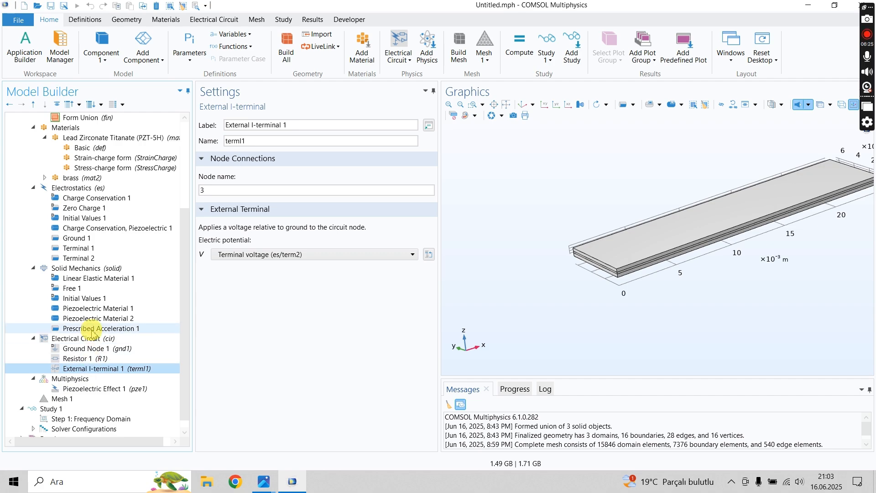
click(77, 238)
click(87, 250)
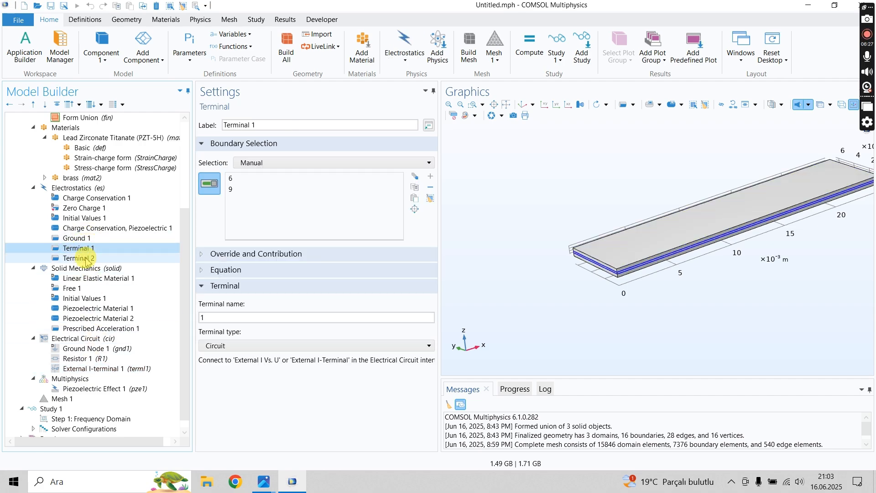
click(86, 260)
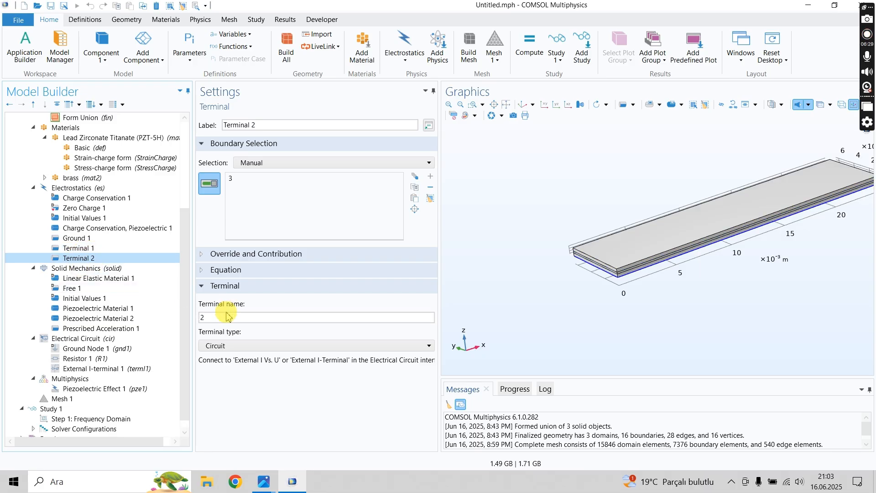
double_click(225, 318)
- Set the External I-terminal node name to 2 and the resistor's nodes to 0 for p and 1 for n
click(94, 369)
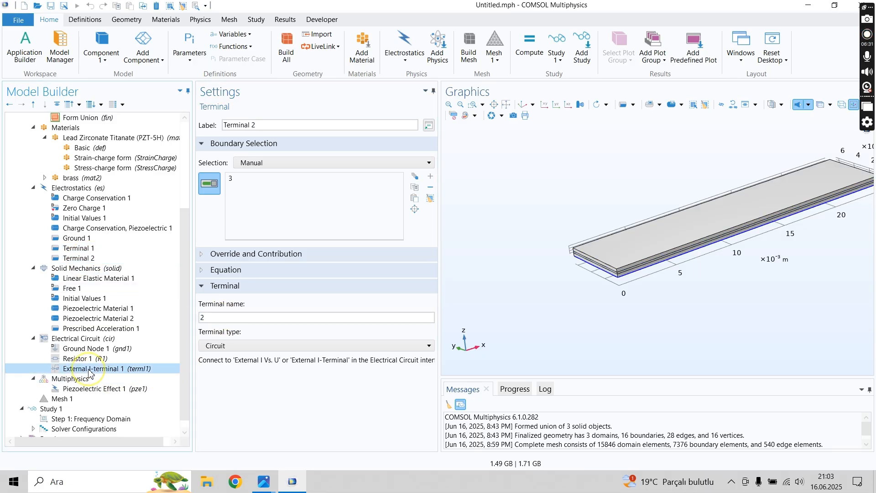
double_click(213, 191)
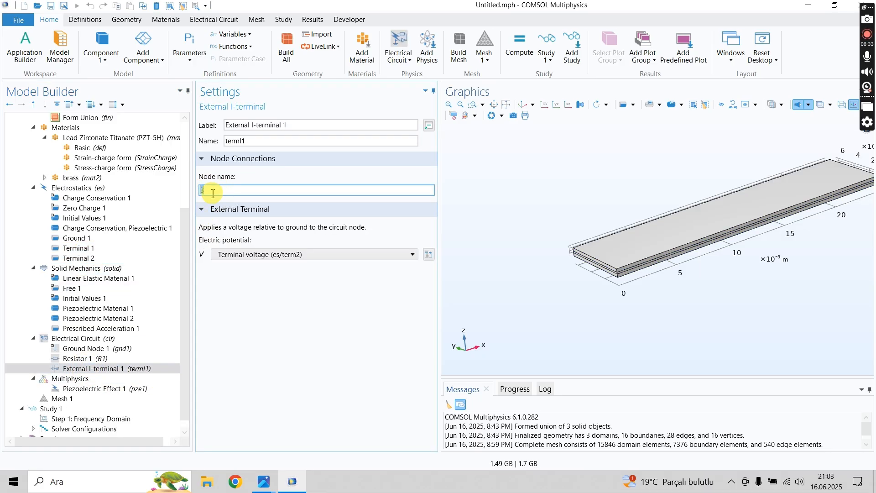
click(77, 359)
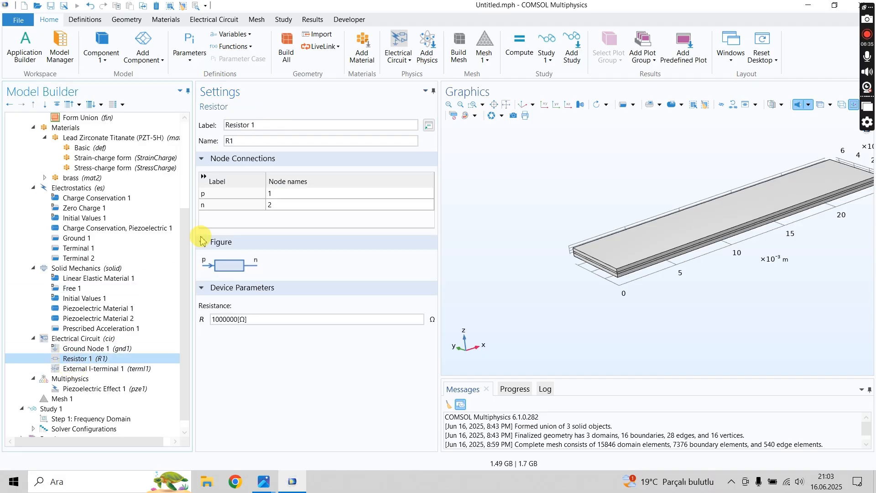
double_click(280, 195)
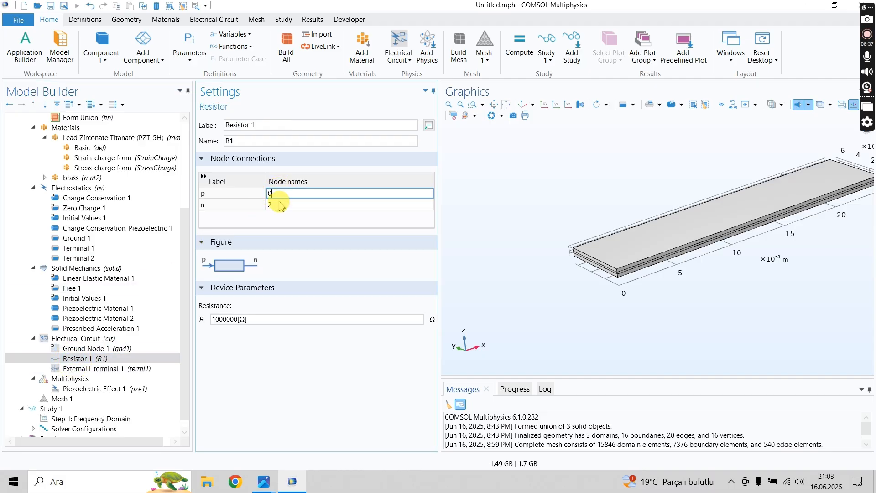
click(281, 205)
text(1)
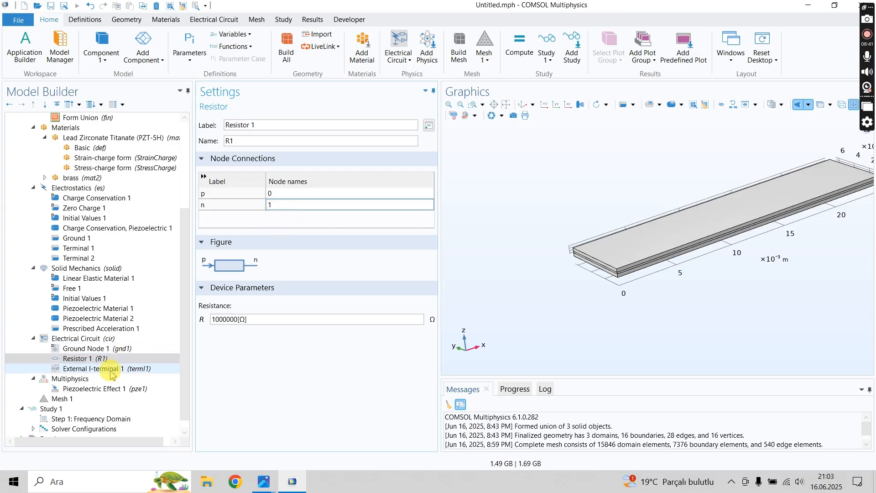
- Try node 1 for the resistor's p connection, check the ground and External I-terminal nodes, and set p back to 0
double_click(287, 194)
text(1)
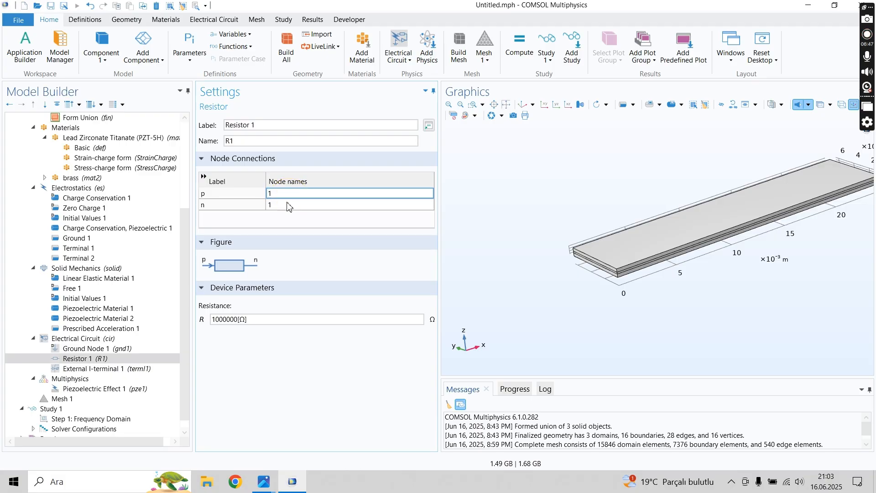
click(89, 348)
click(91, 360)
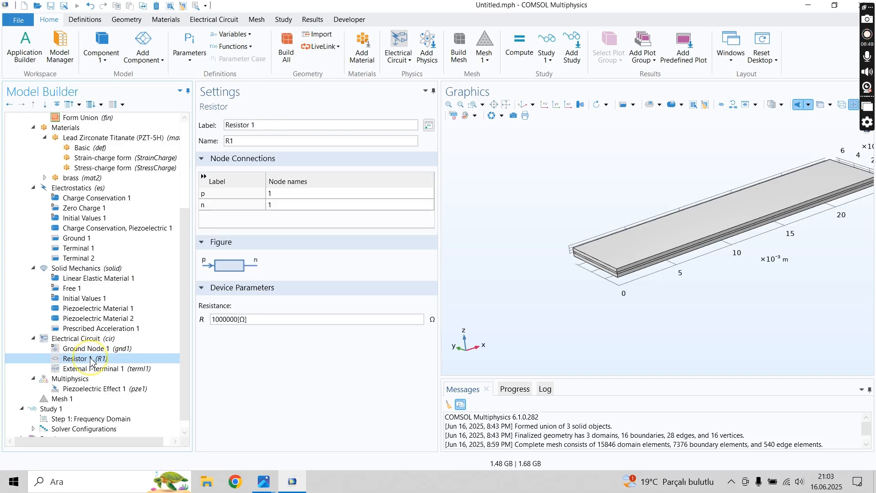
click(92, 368)
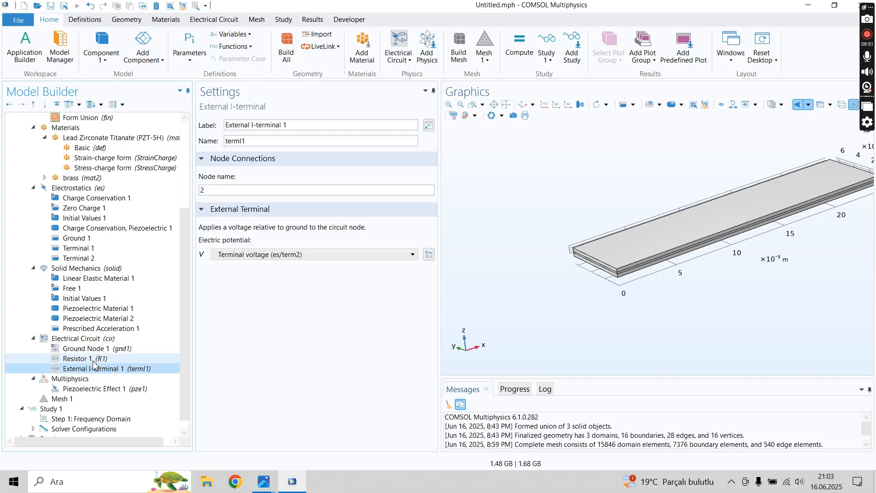
click(94, 360)
click(292, 194)
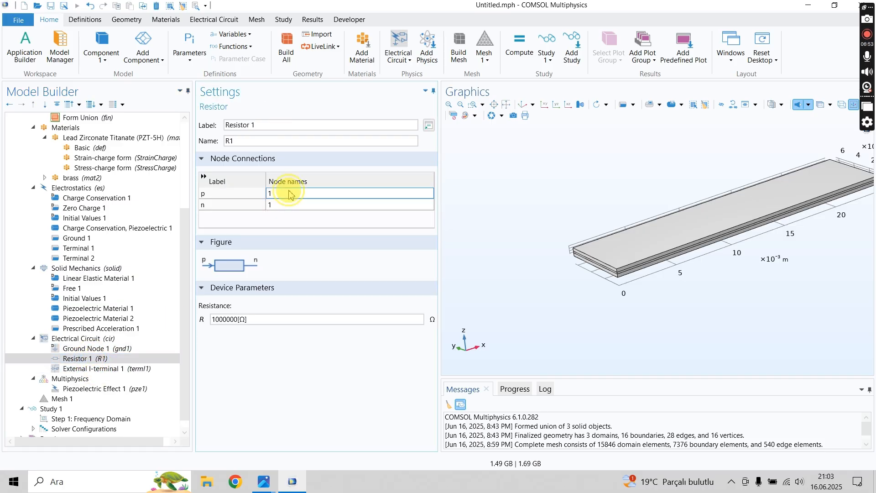
text(0)
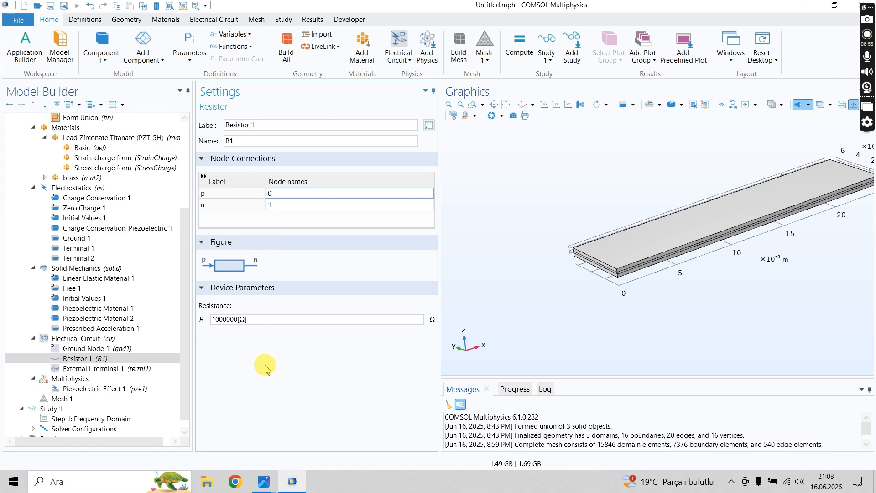
- Check the External I-terminal node and try to compute the Frequency Domain study again with the revised circuit nodes
click(107, 368)
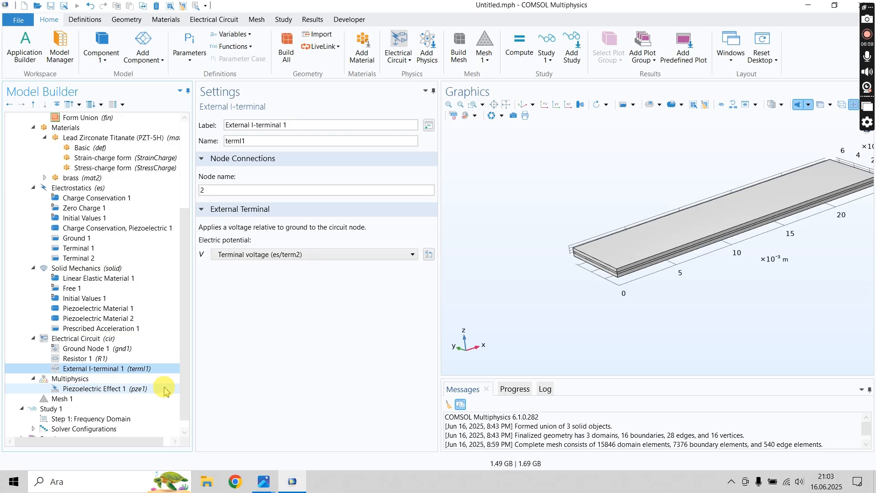
drag(185, 375, 194, 415)
click(91, 409)
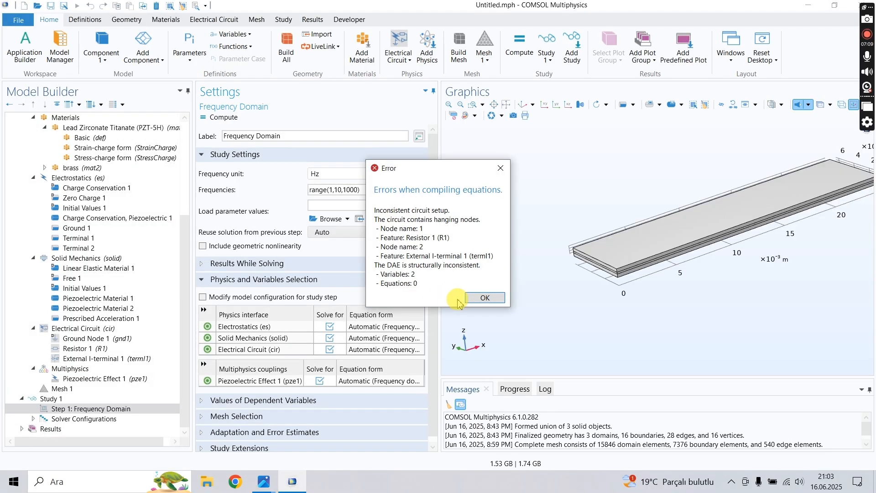
click(484, 298)
- Check Terminal 2 in Electrostatics and set the External I-terminal node name to 1, matching the resistor's n node
click(85, 250)
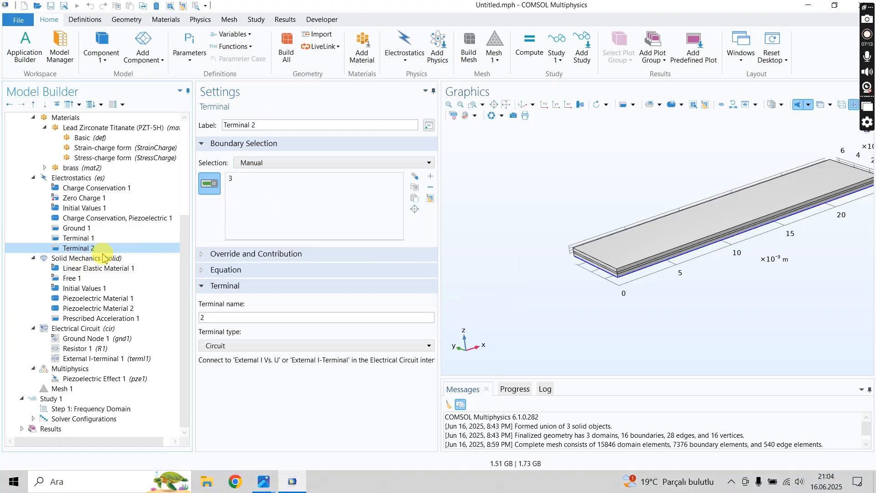
click(90, 359)
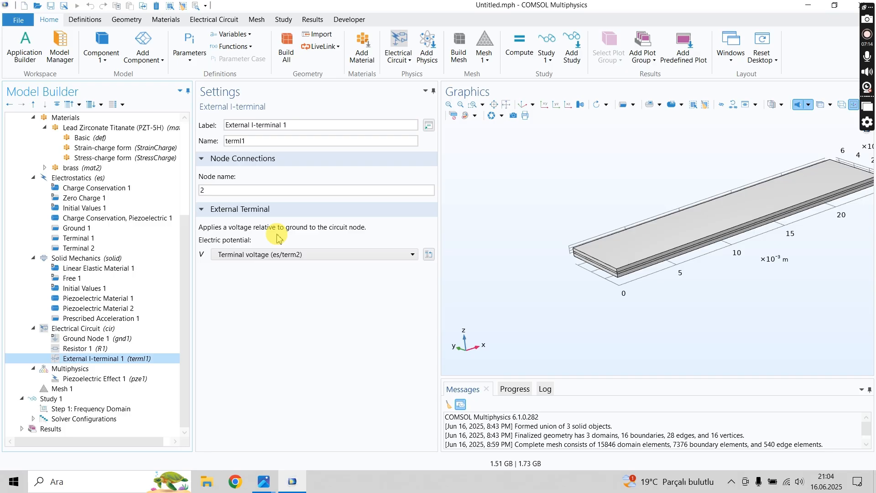
click(229, 194)
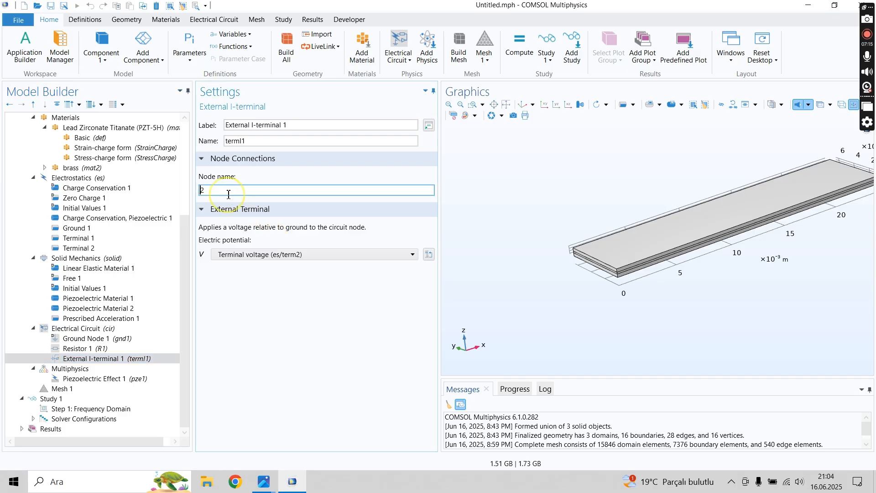
click(215, 327)
click(184, 353)
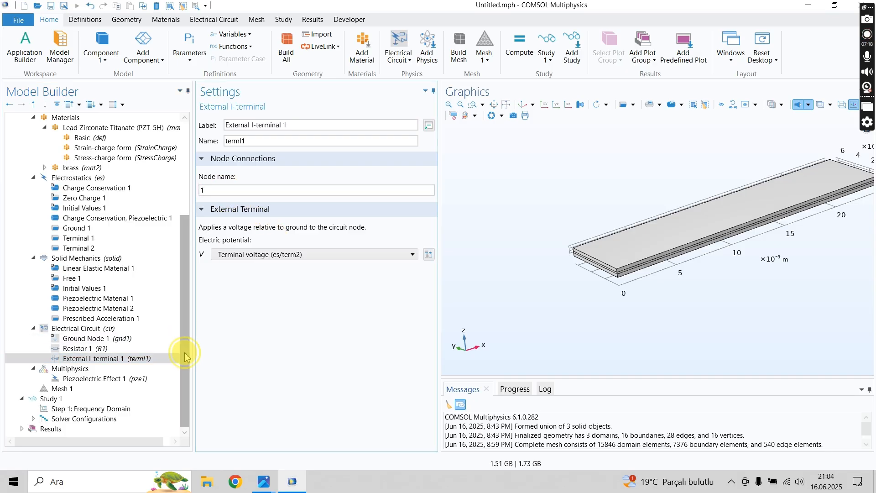
- Compute the Frequency Domain study with the corrected circuit
click(86, 408)
click(218, 120)
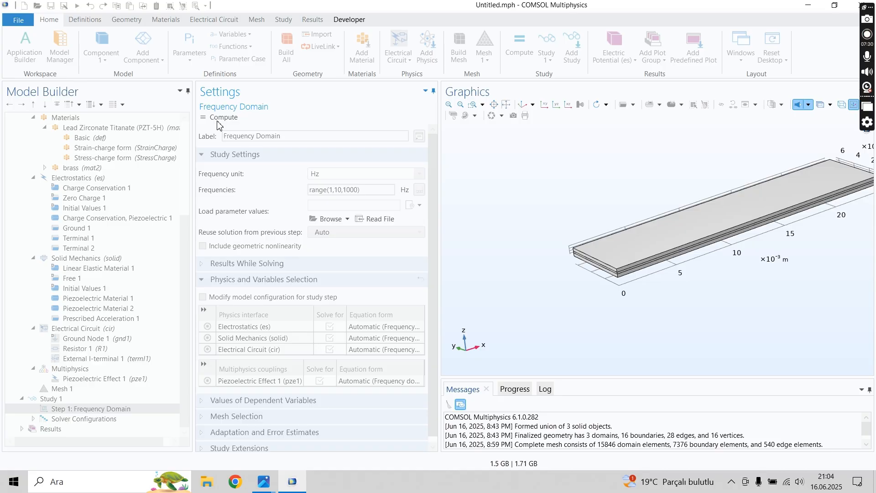
click(218, 120)
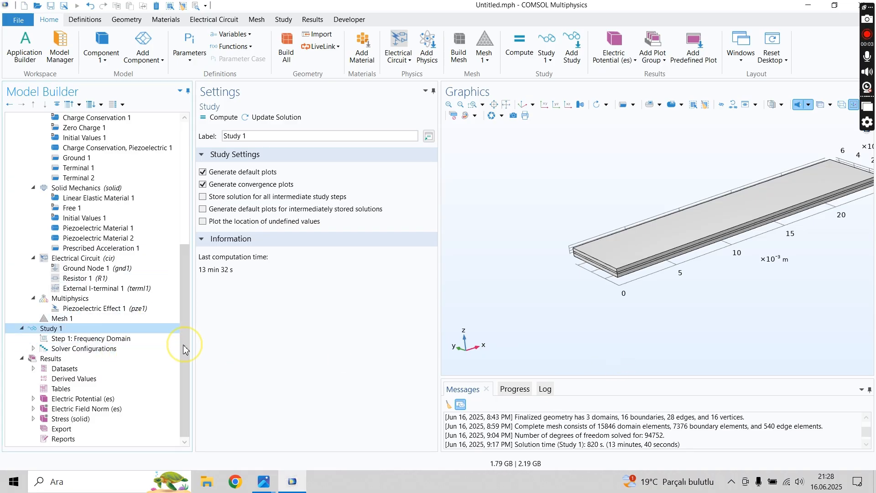
- Display the Electric Potential (es) plot from the results of Study 1
click(76, 359)
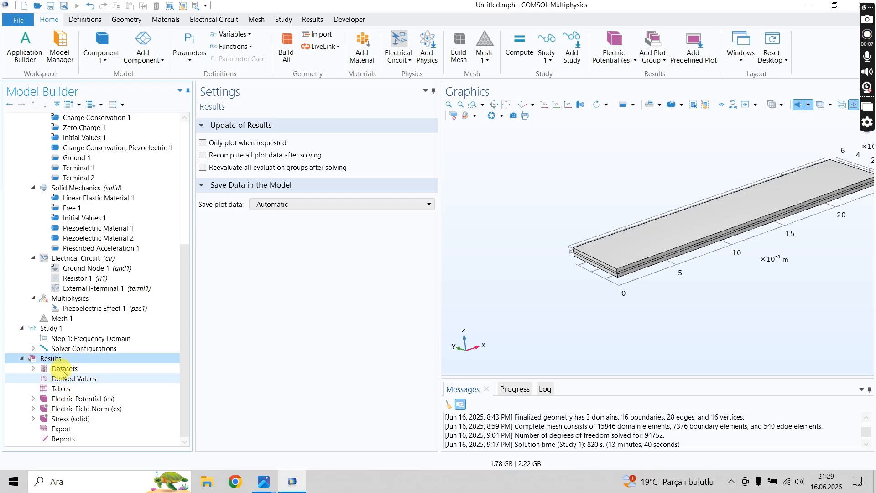
click(66, 398)
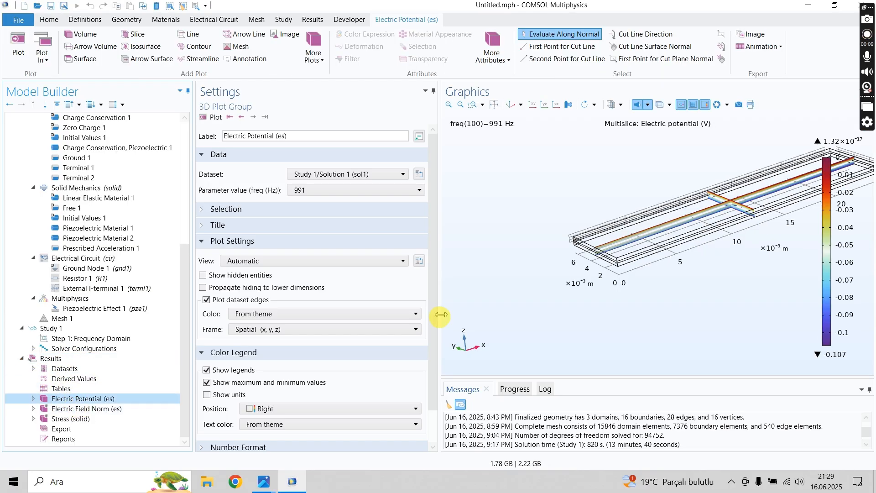
- Examine the Electric Potential, Electric Field Norm and Stress (solid) result plots at 991 Hz
scroll(662, 218, up, 2)
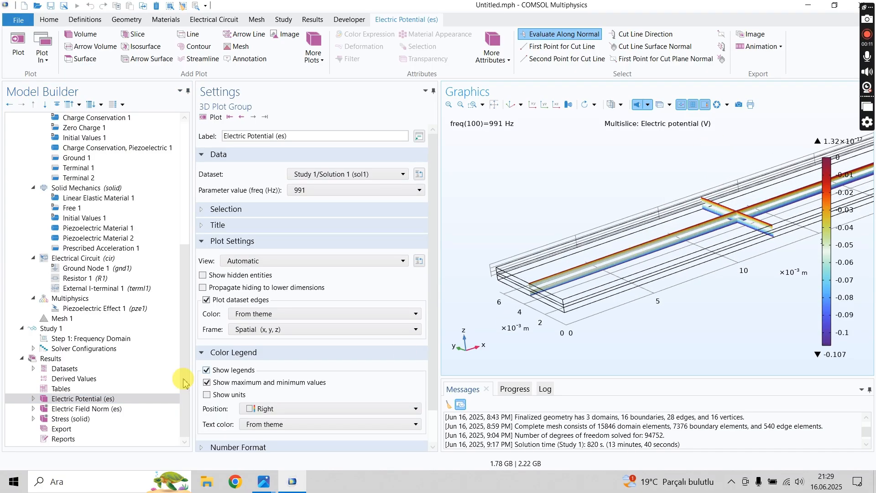
click(80, 409)
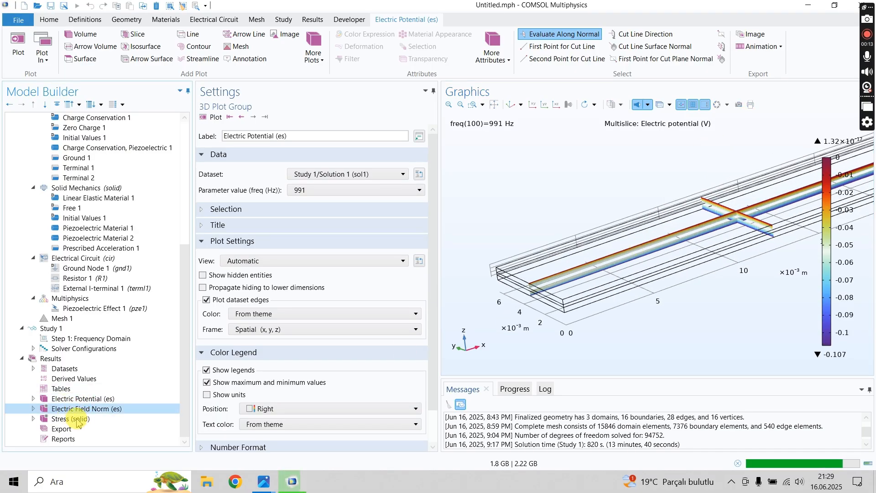
click(74, 419)
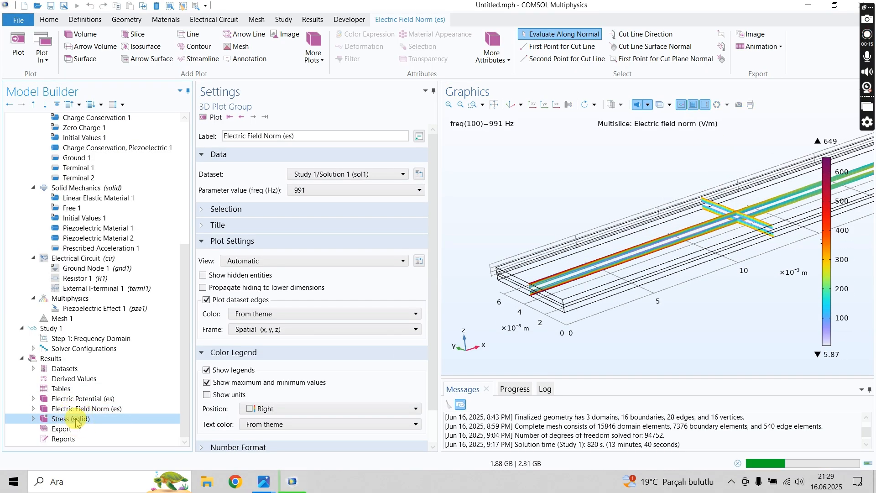
drag(568, 258, 567, 252)
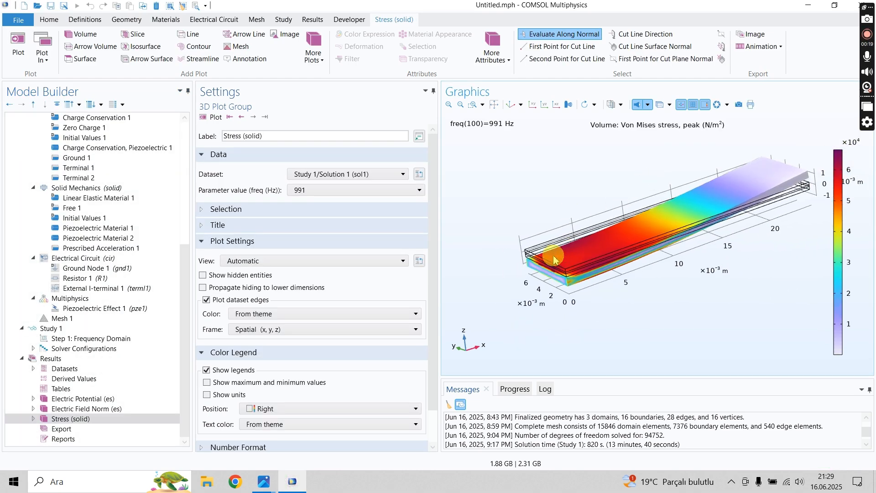
click(84, 419)
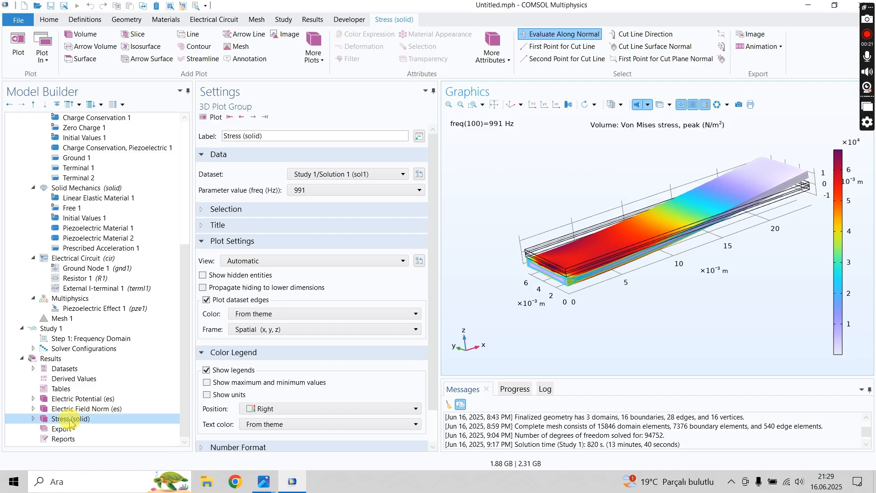
- Create a 1D plot group in the results and add a Global plot to it
right_click(81, 363)
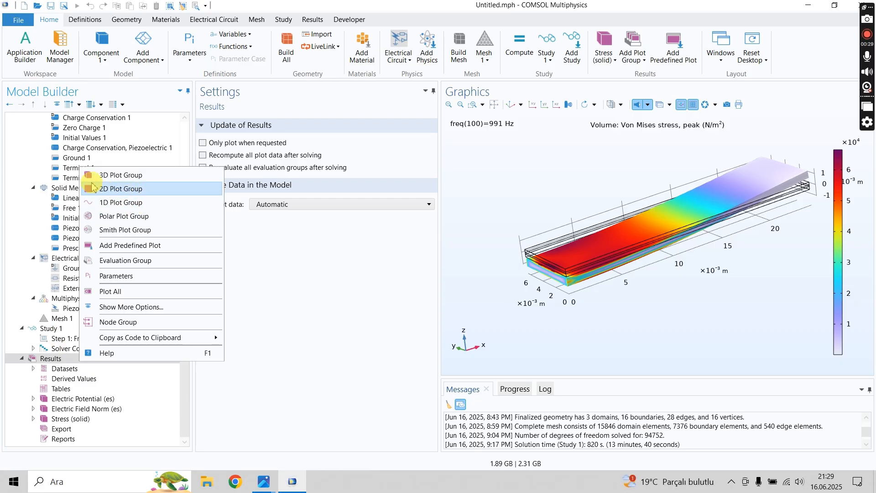
click(108, 209)
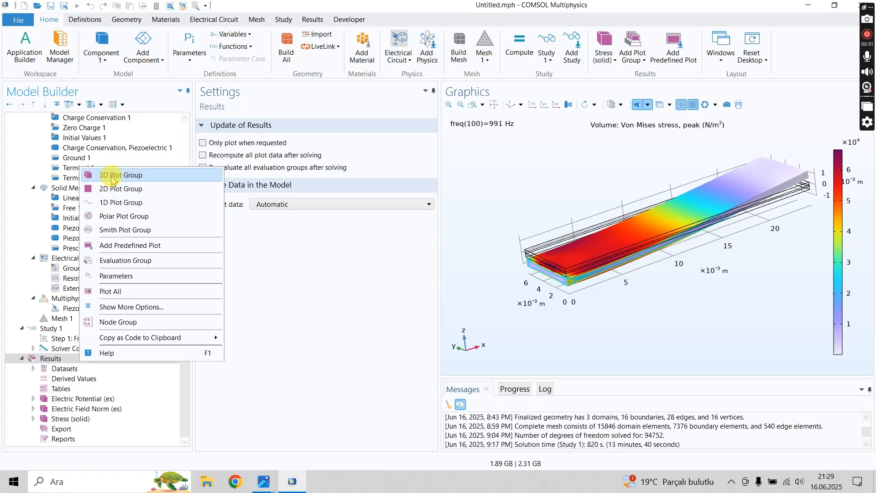
click(118, 203)
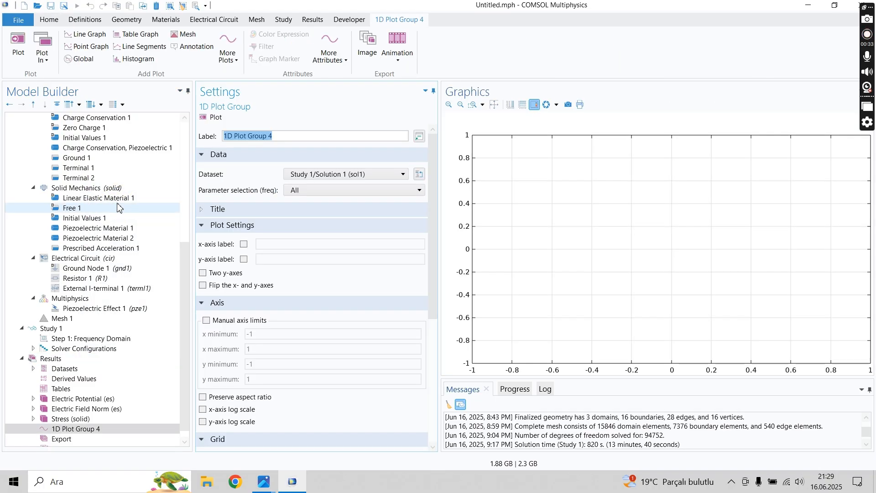
right_click(91, 430)
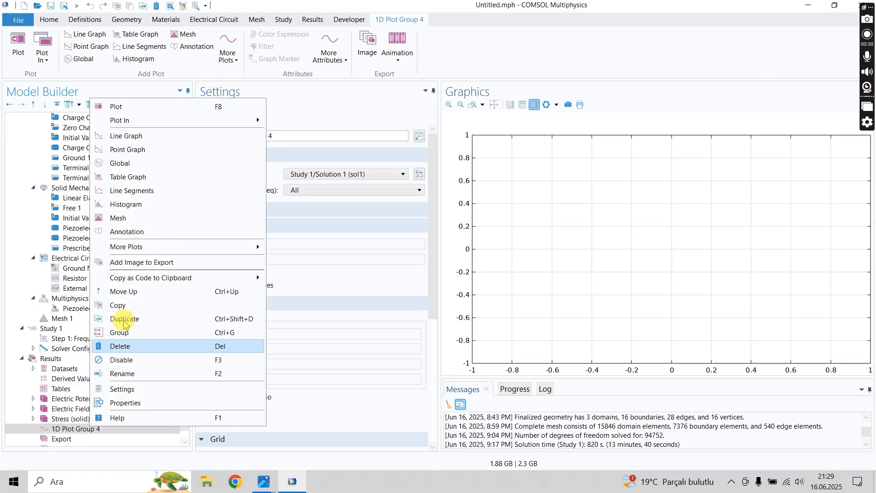
click(125, 169)
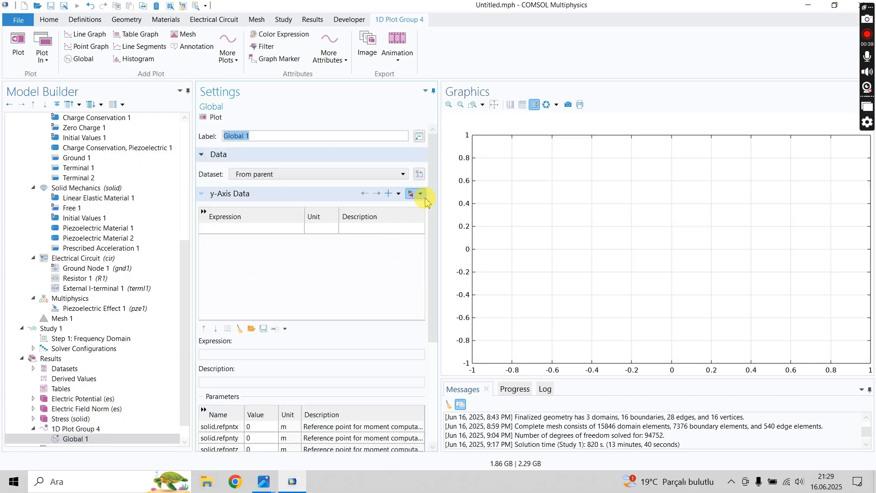
- Add the Electrical Circuit voltage at node 1 (cir.v_1) as the Global plot's y-axis expression and plot it
click(266, 229)
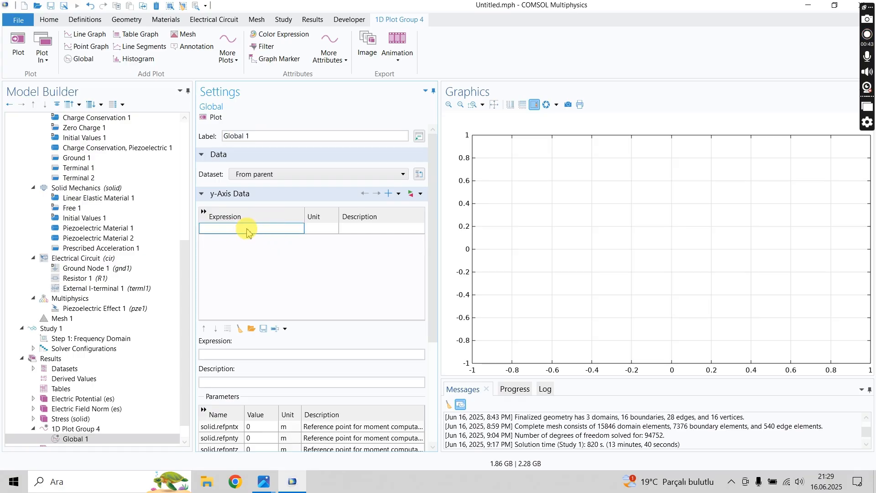
click(416, 193)
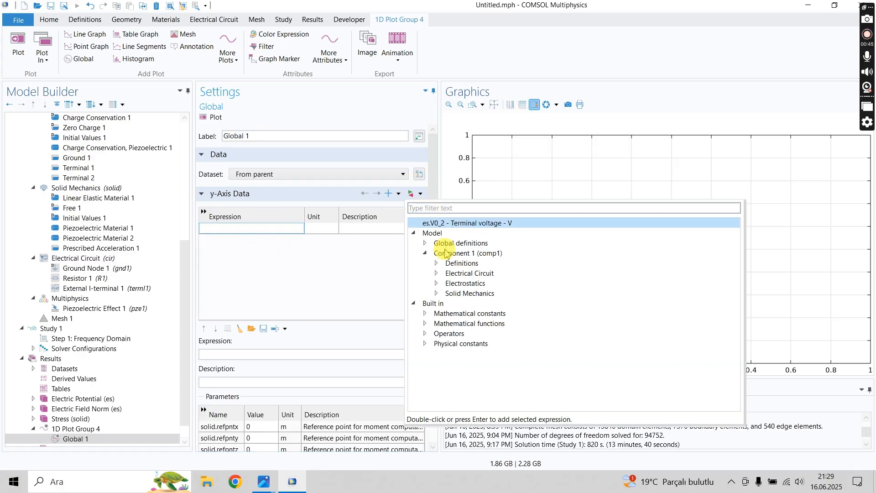
click(437, 274)
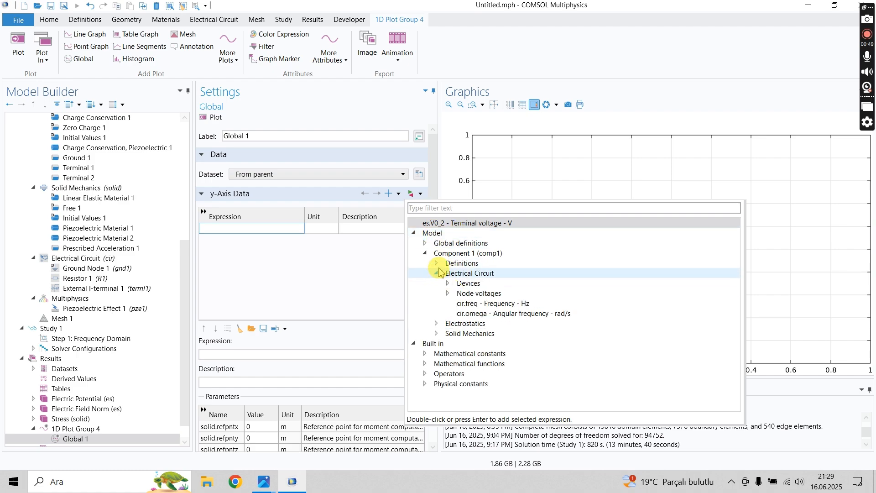
click(448, 293)
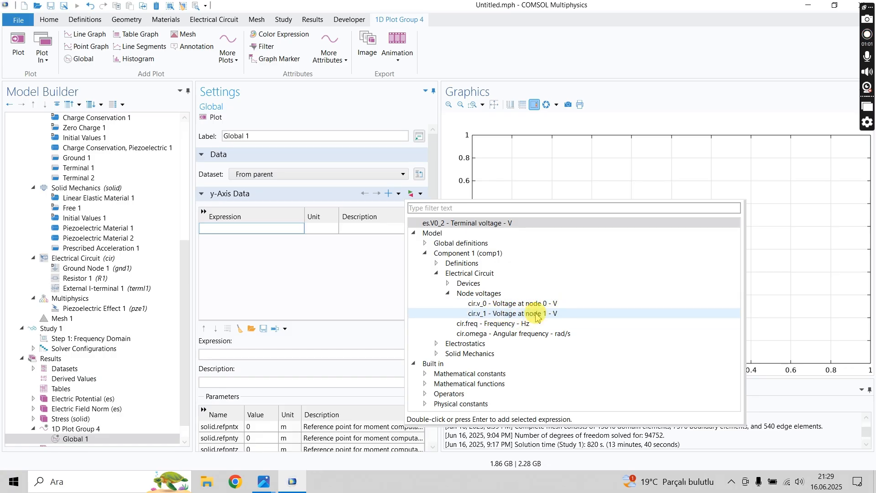
double_click(521, 314)
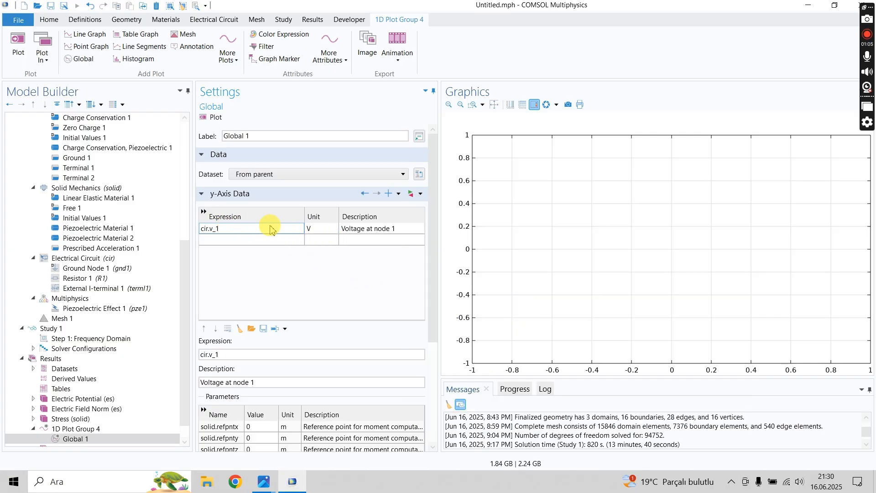
click(221, 120)
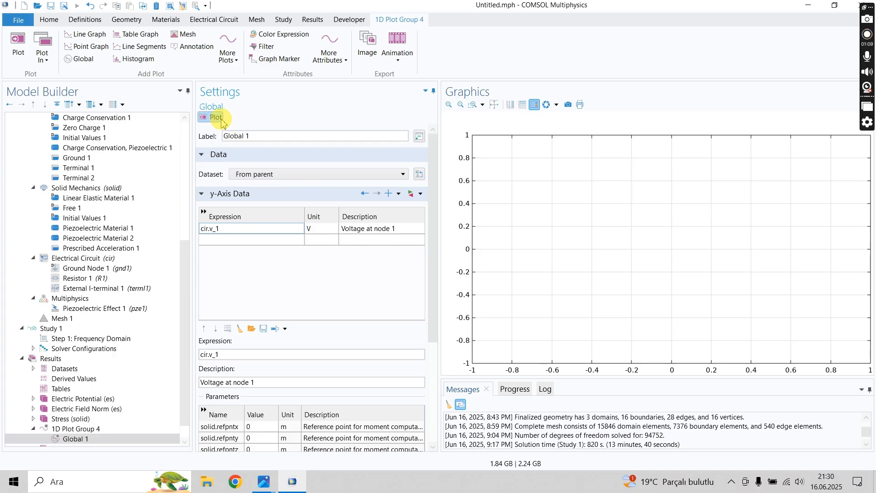
click(217, 120)
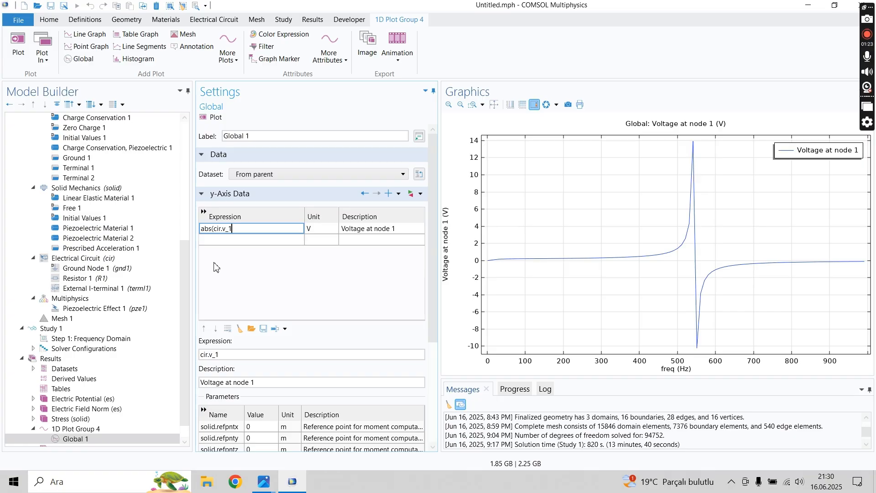
- Change the Global plot's expression to the voltage magnitude abs(cir.v_1) and replot it
click(216, 267)
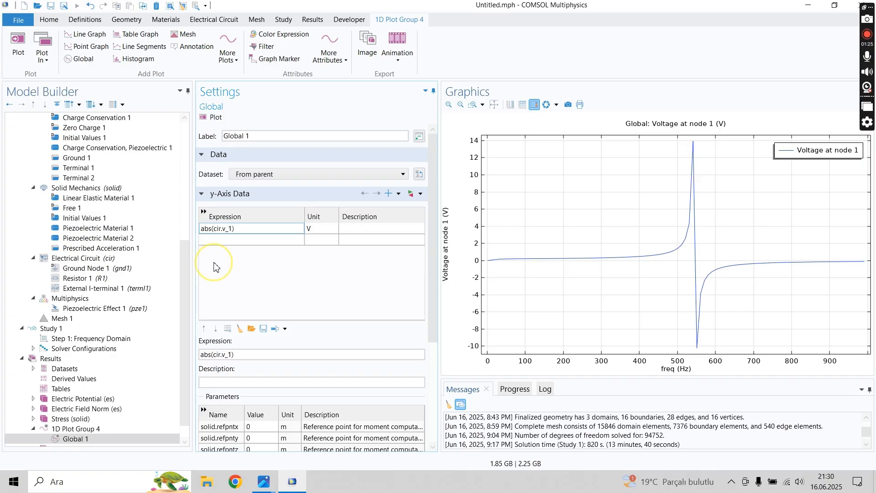
click(213, 117)
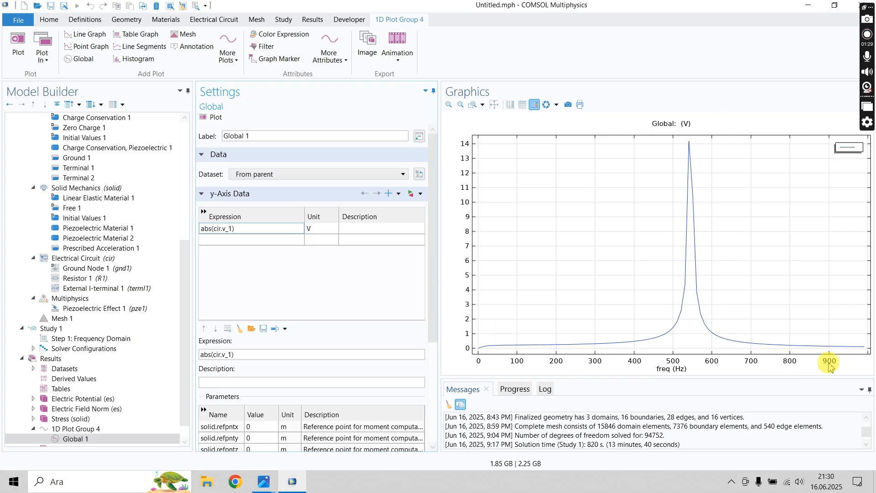
- Open the reference image voltageFRFopencircuit.JPG, compare its voltage FRF curve with the simulated plot, and close the image
click(264, 481)
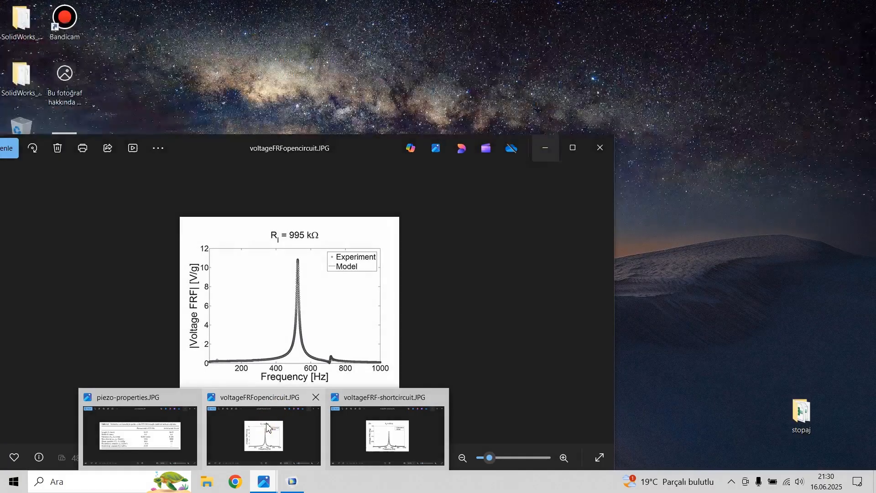
click(264, 422)
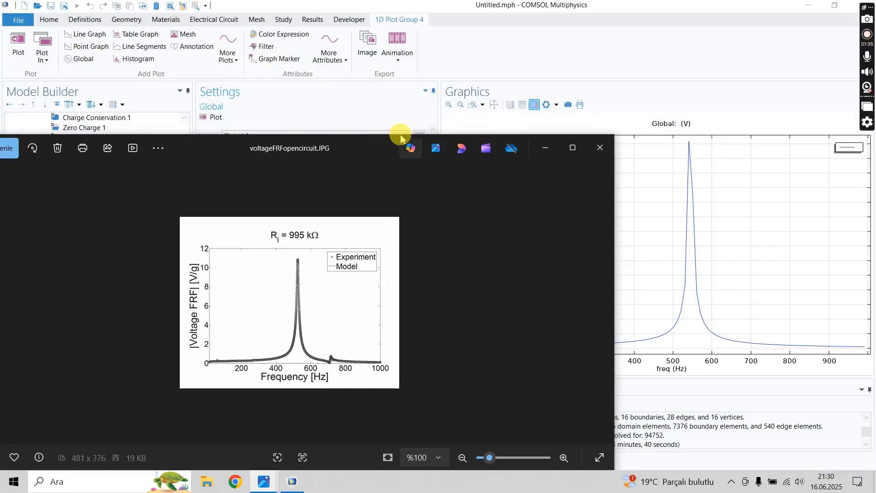
drag(400, 136, 233, 71)
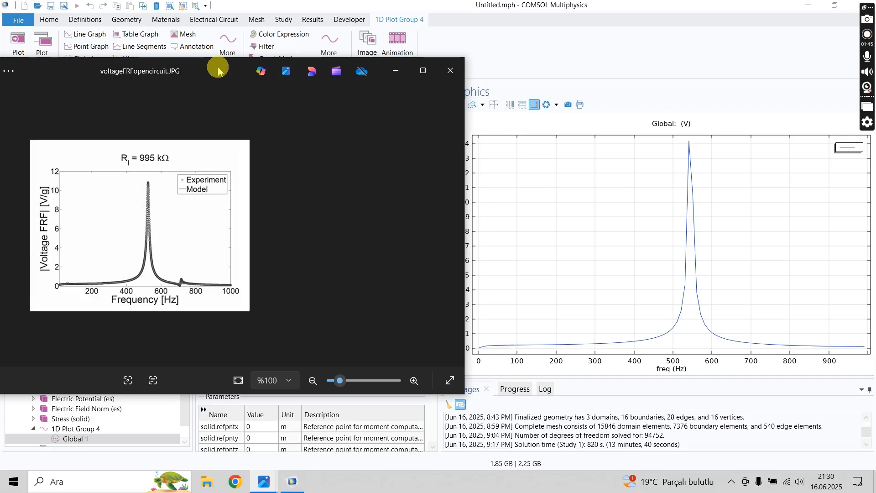
drag(218, 70, 206, 73)
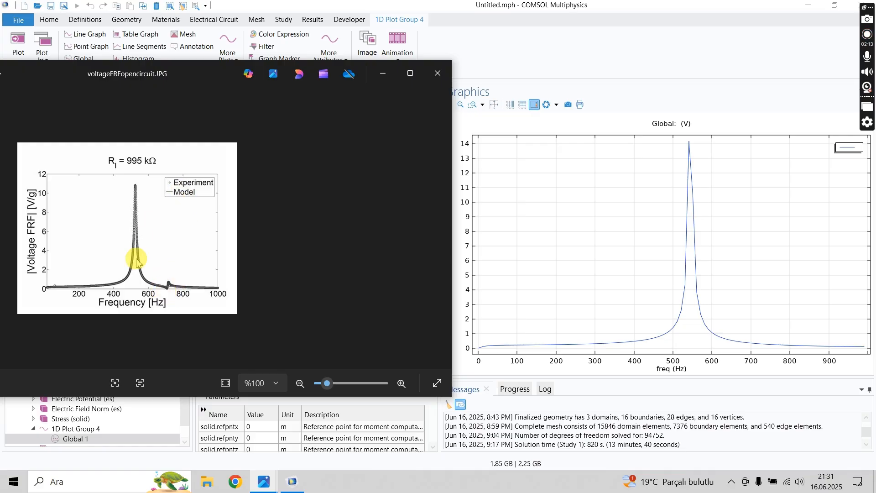
click(410, 73)
scroll(454, 242, up, 5)
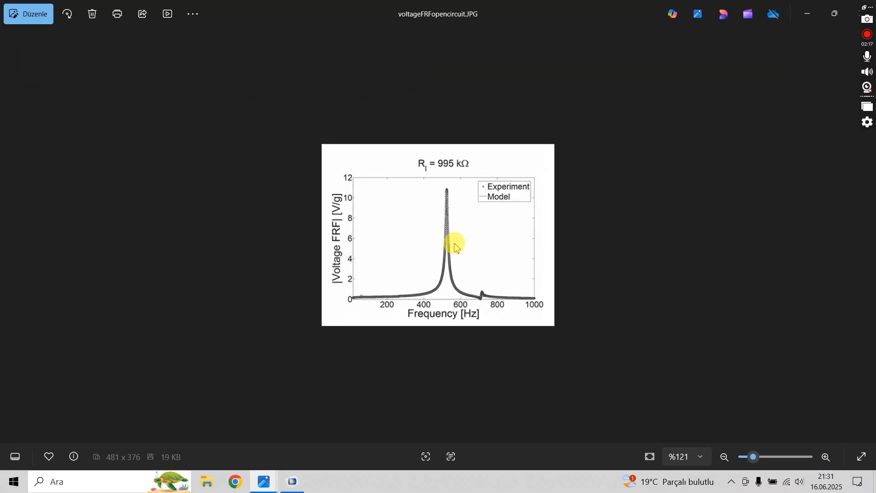
scroll(509, 358, up, 2)
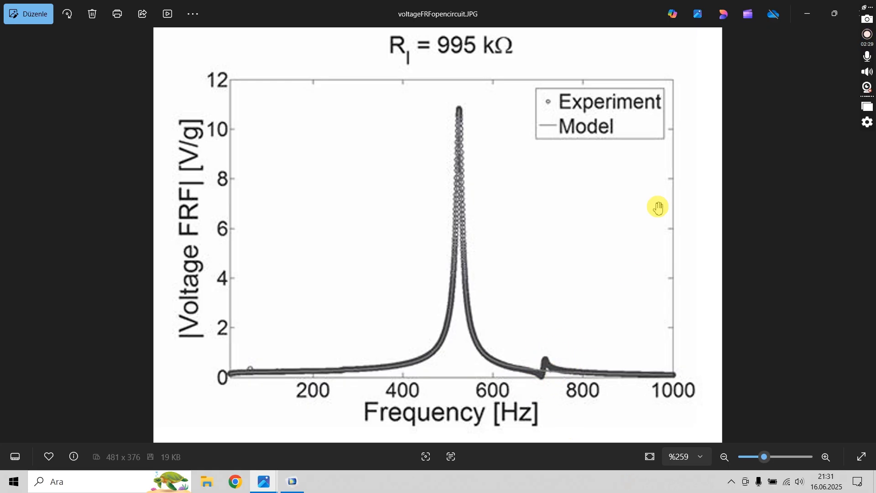
drag(610, 15, 420, 62)
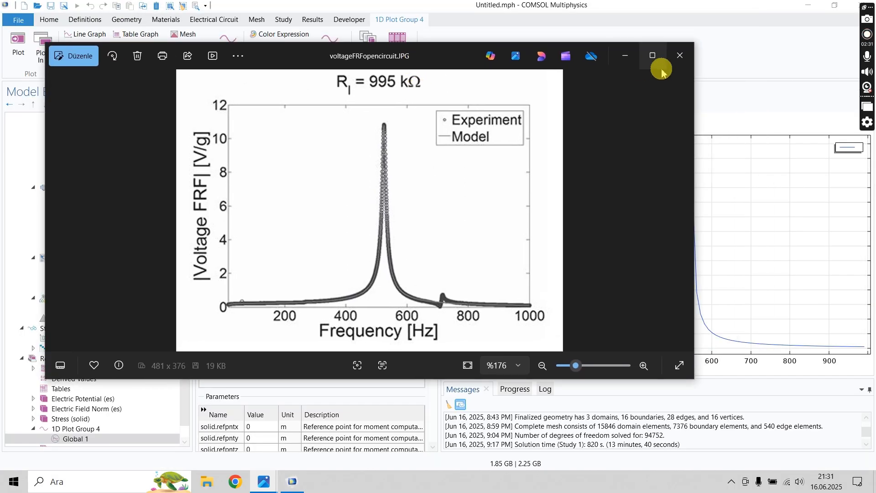
click(679, 55)
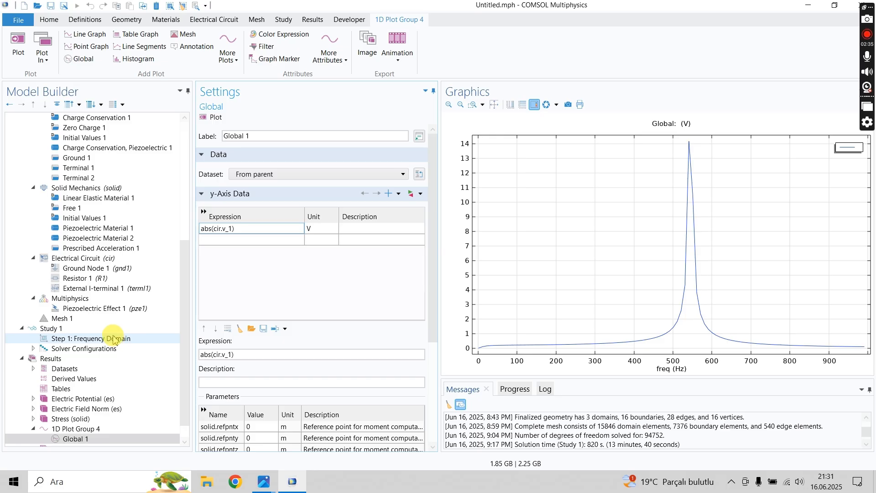
- Look through the features available under Solid Mechanics for a way to add damping to the model
scroll(113, 340, up, 5)
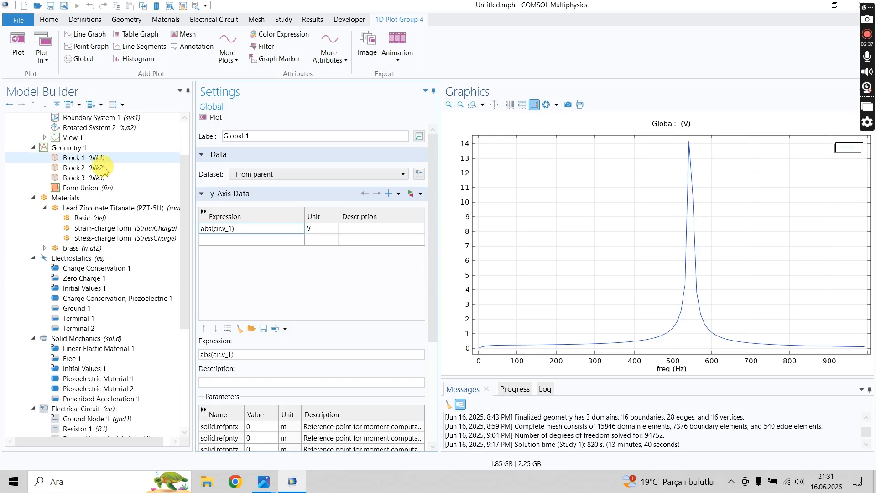
click(44, 208)
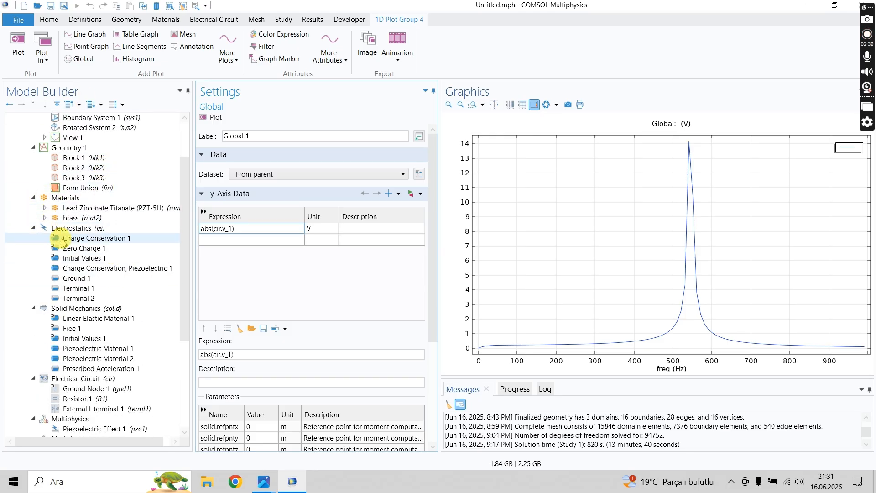
click(73, 310)
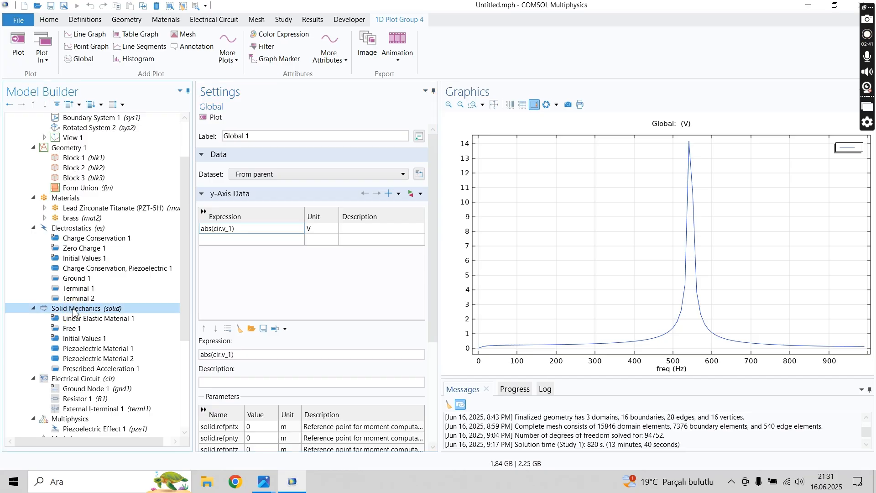
right_click(64, 310)
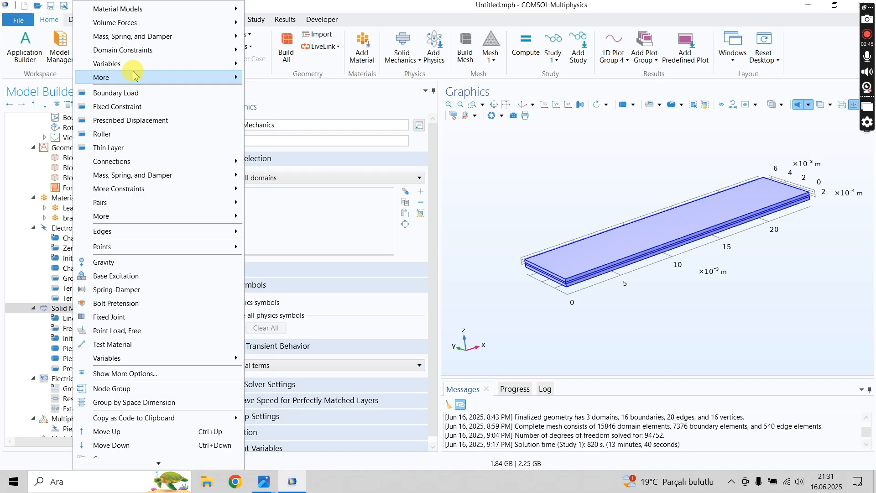
mouse_move(133, 82)
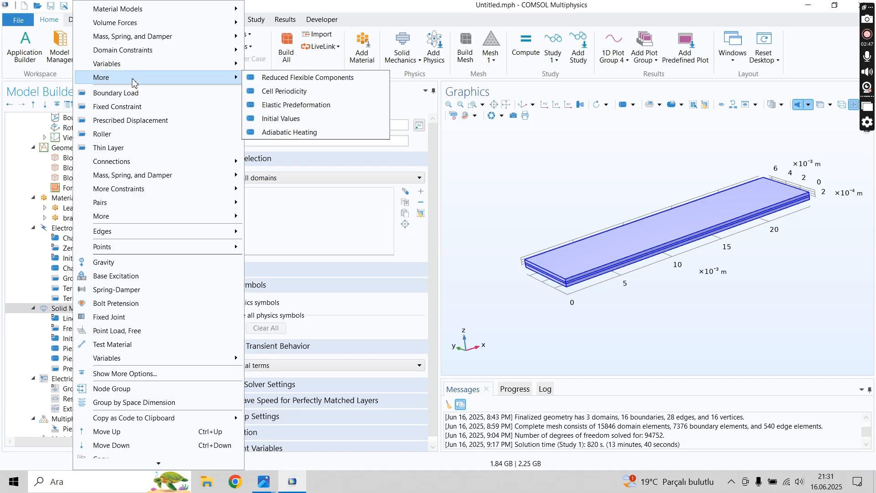
mouse_move(142, 37)
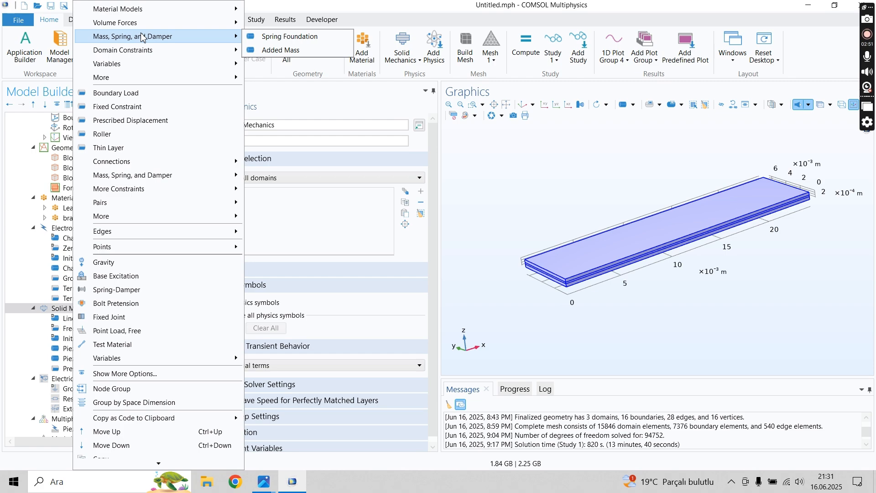
mouse_move(236, 236)
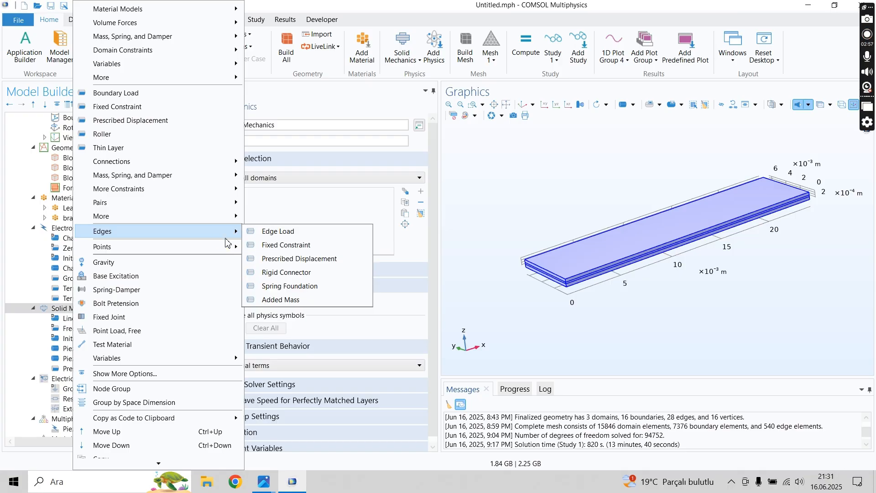
mouse_move(193, 182)
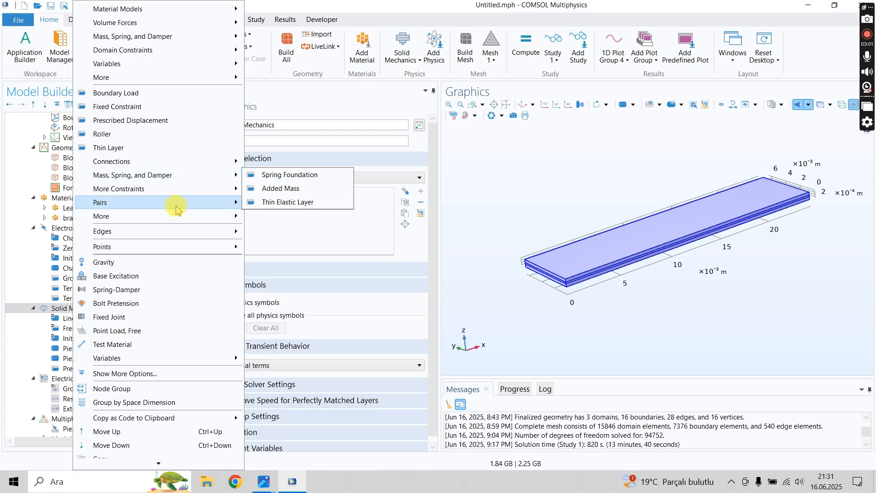
mouse_move(173, 193)
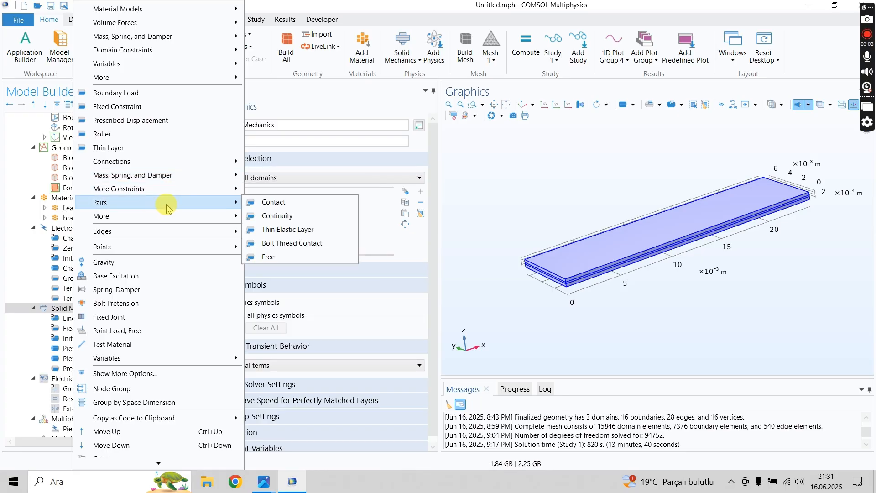
mouse_move(154, 168)
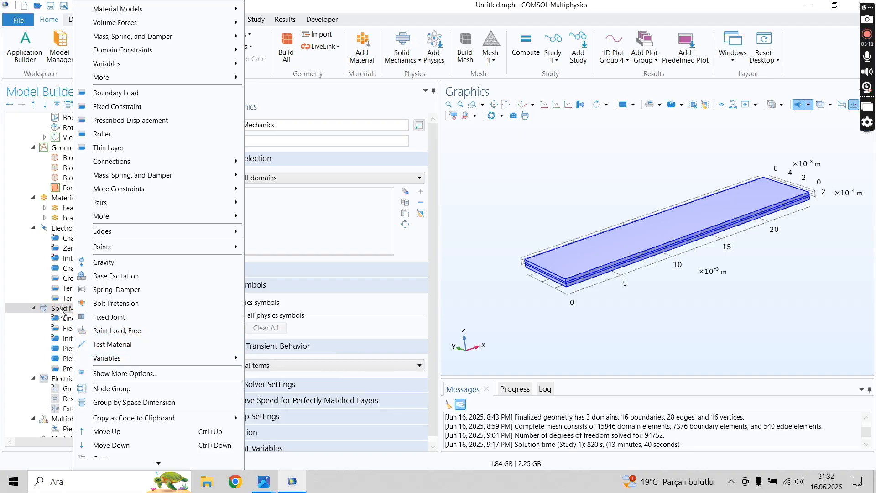
click(134, 164)
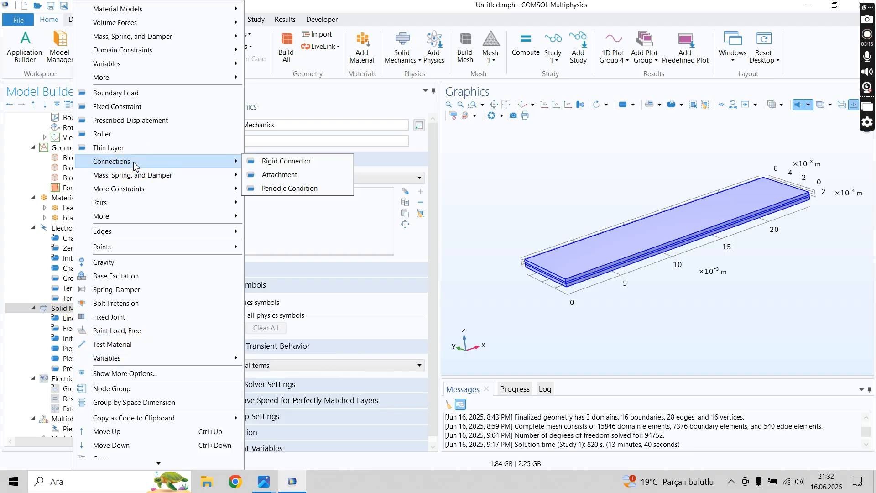
click(65, 329)
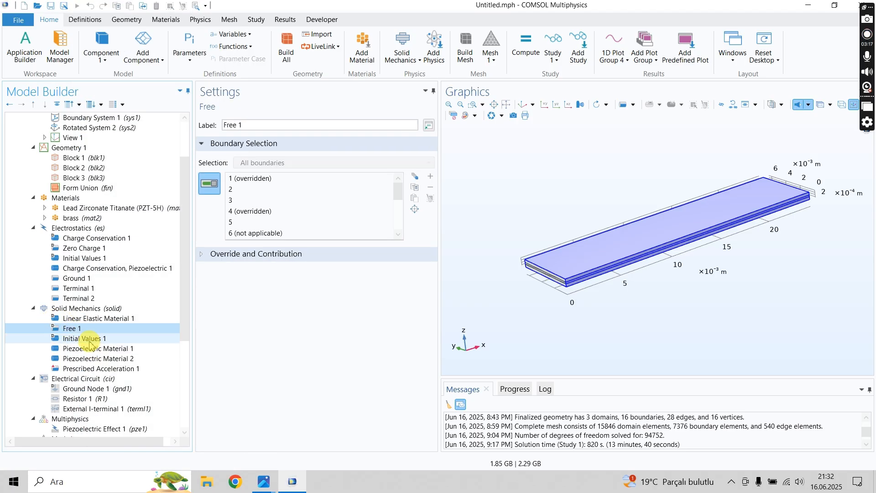
- Add a Damping subnode to Linear Elastic Material 1 under Solid Mechanics
click(94, 318)
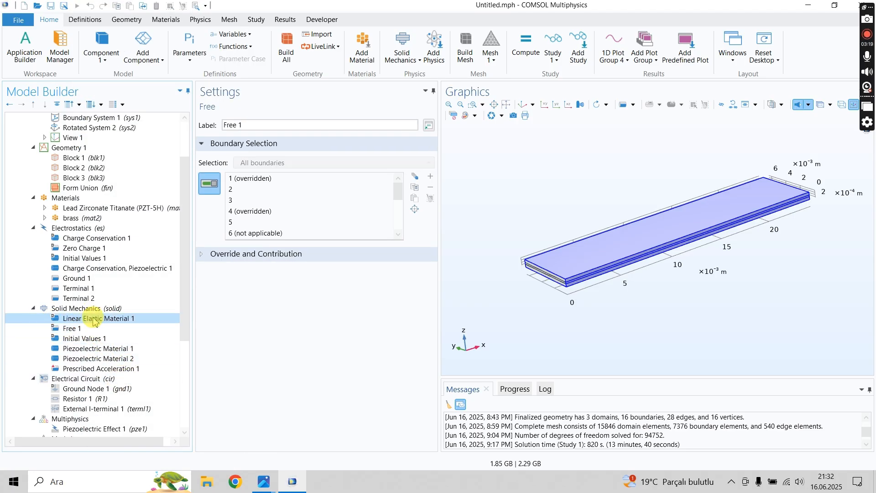
right_click(55, 319)
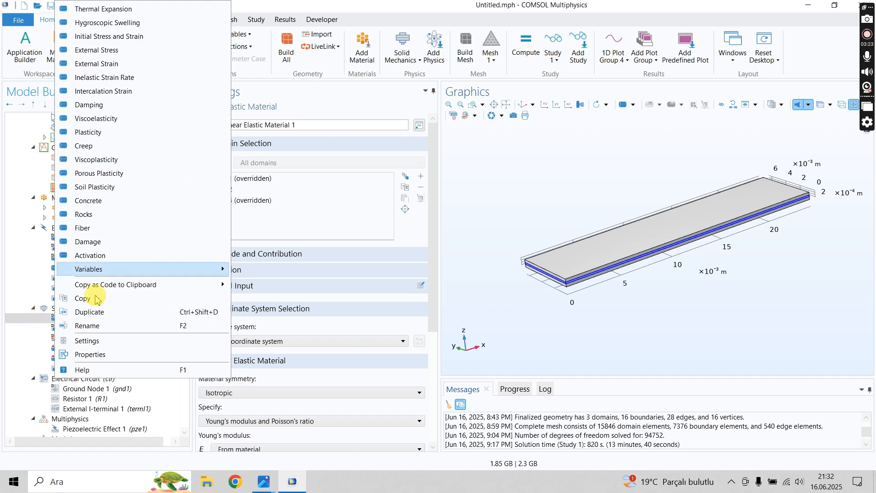
click(32, 323)
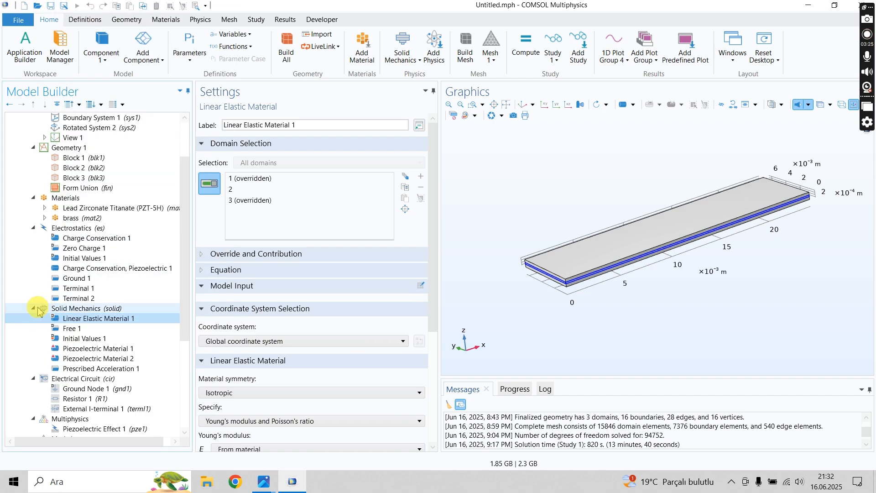
drag(184, 254, 162, 335)
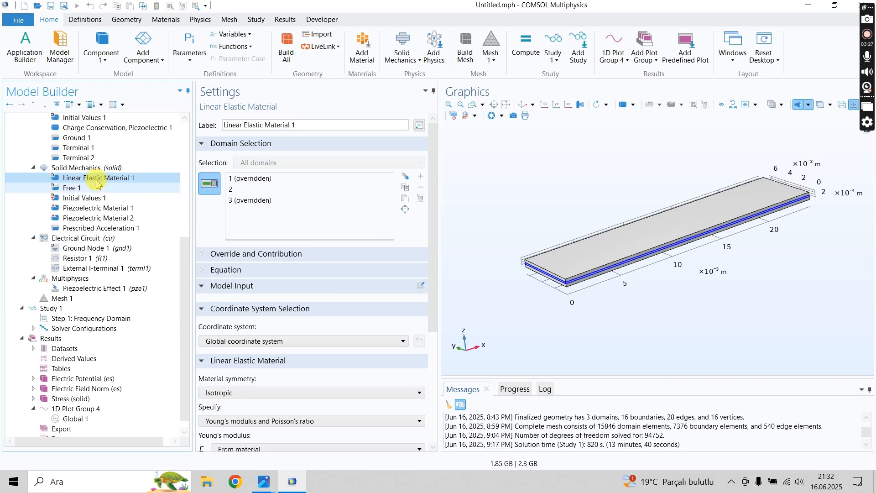
click(86, 169)
scroll(173, 298, up, 3)
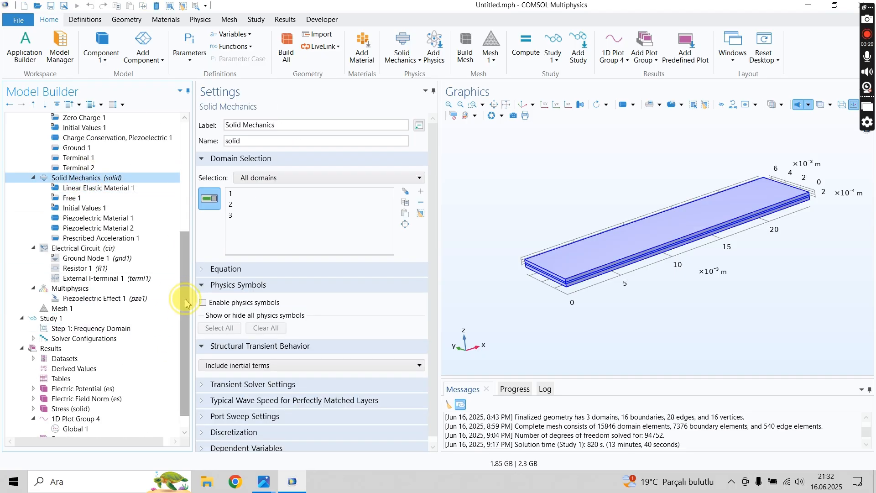
click(96, 269)
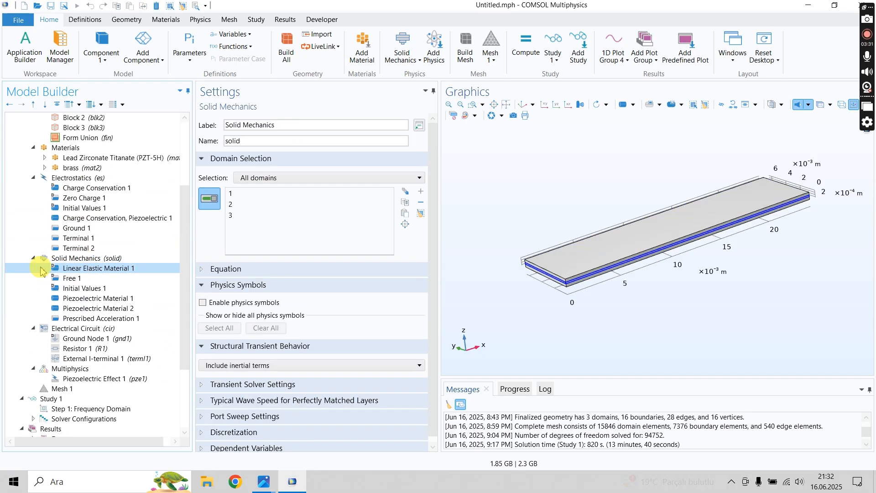
right_click(91, 271)
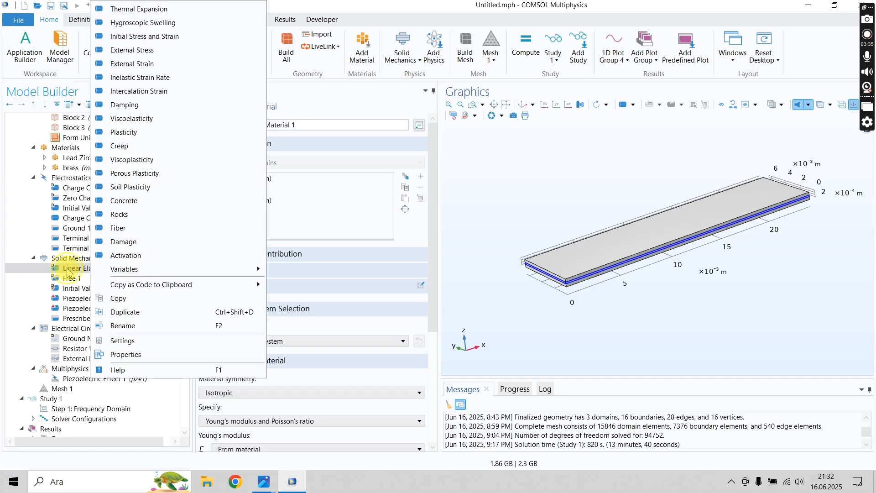
right_click(68, 270)
click(37, 266)
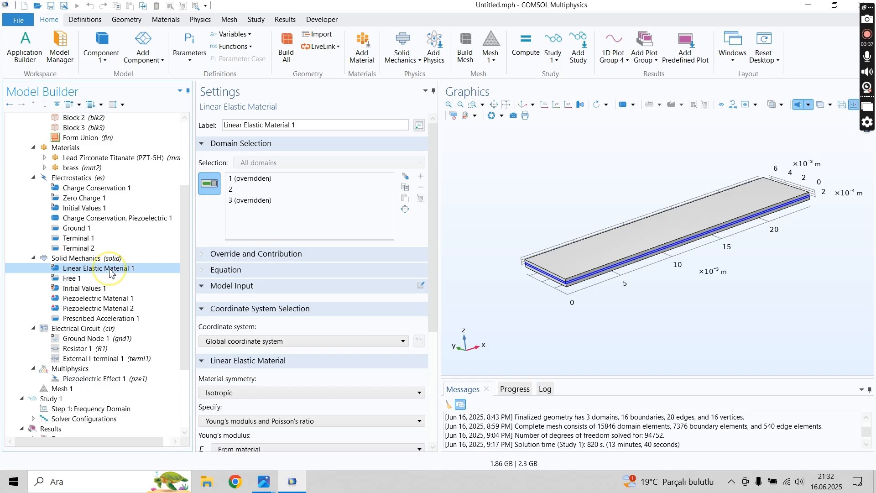
right_click(109, 273)
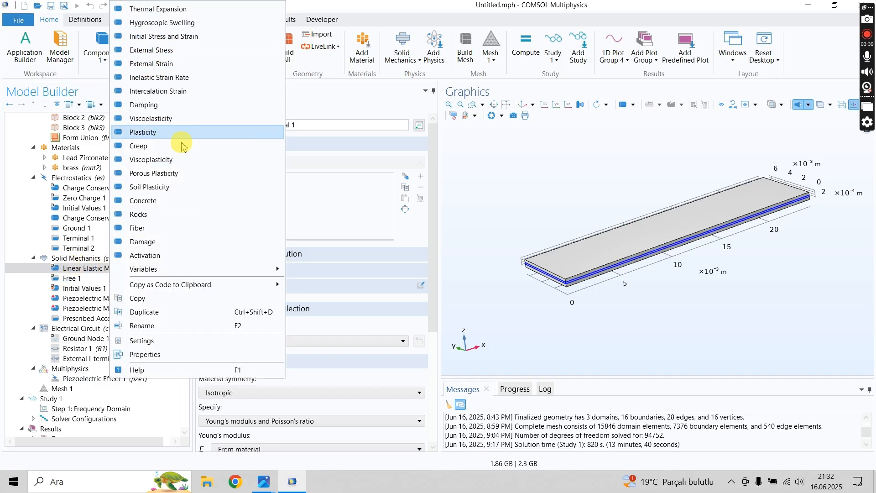
click(153, 105)
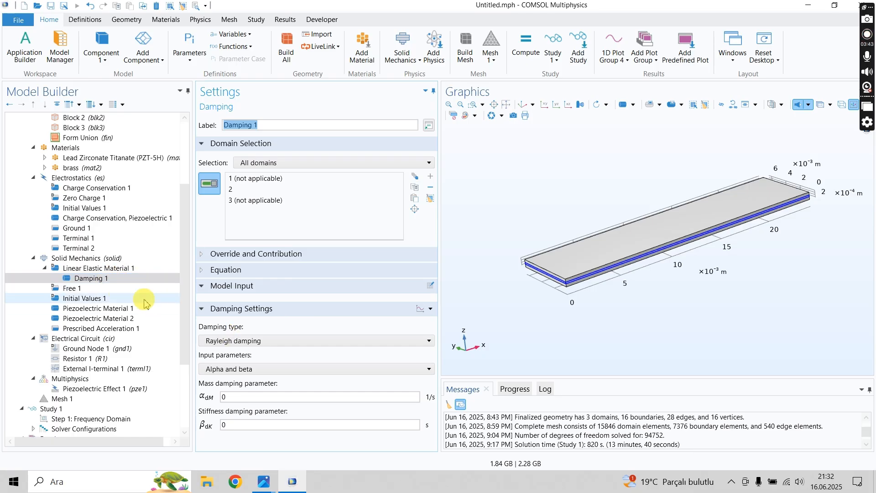
- Try Rayleigh damping with Damping ratios as the input parameters for the linear elastic material's damping
click(236, 342)
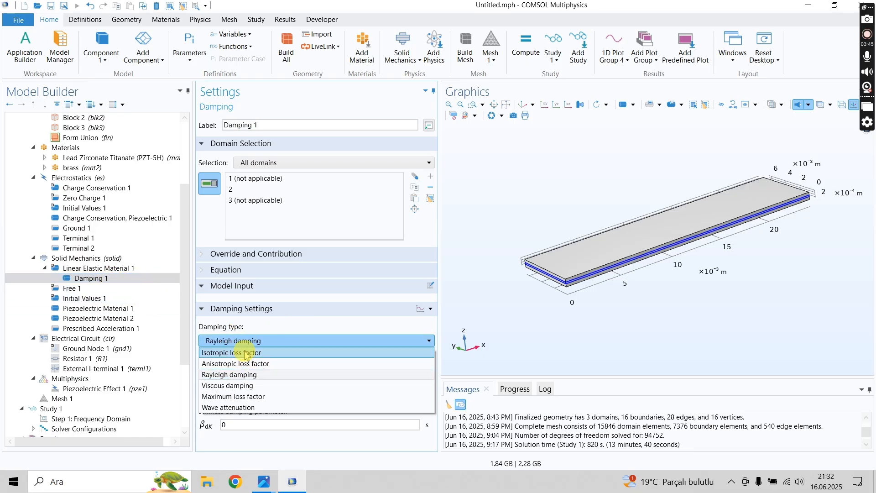
click(257, 373)
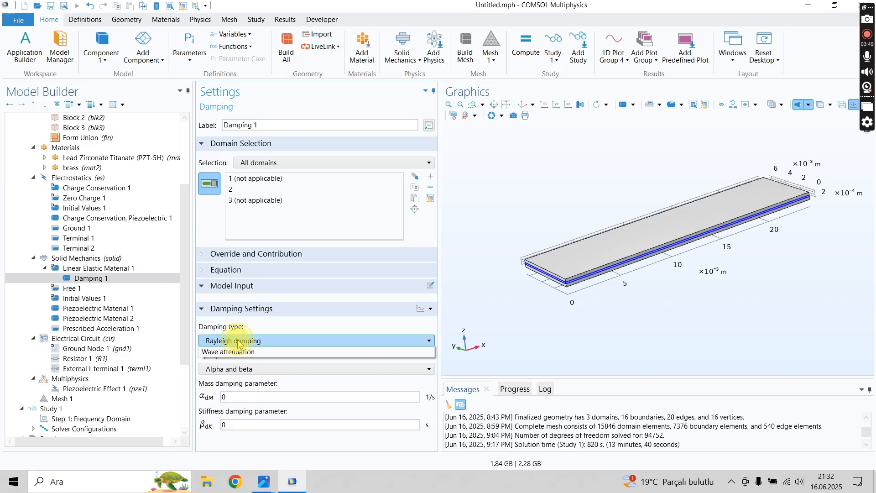
click(237, 341)
click(242, 372)
click(242, 371)
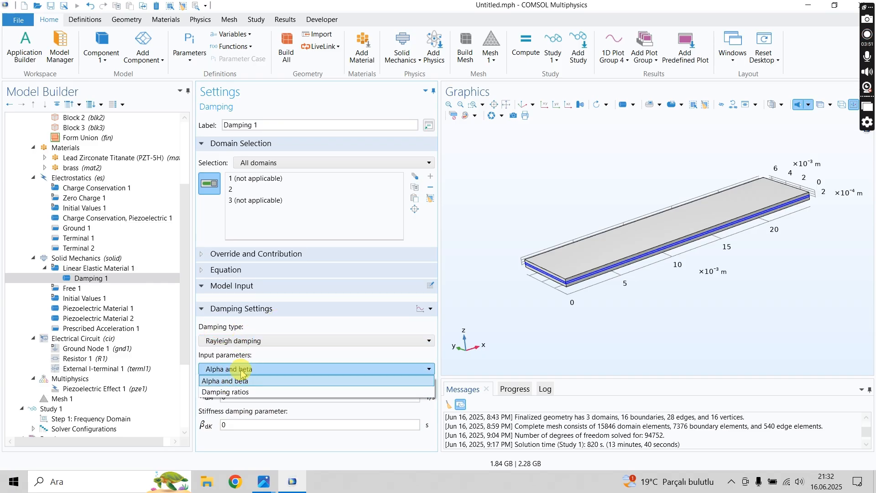
click(231, 391)
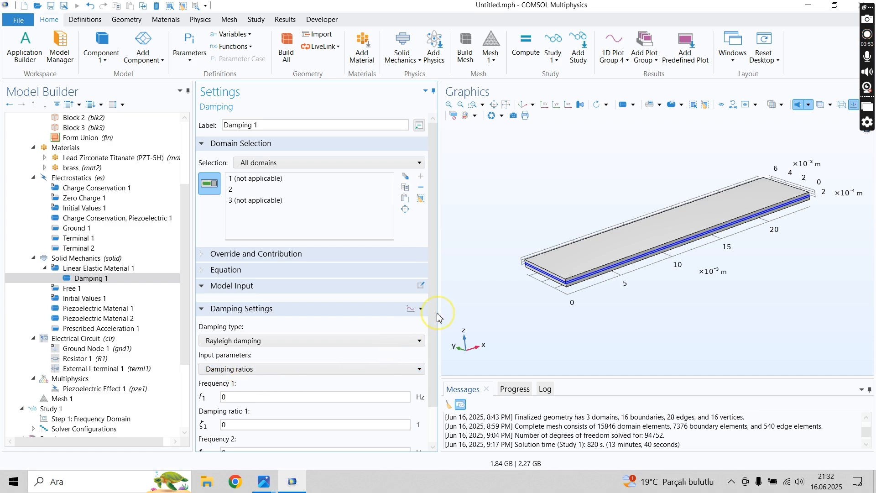
scroll(428, 364, down, 2)
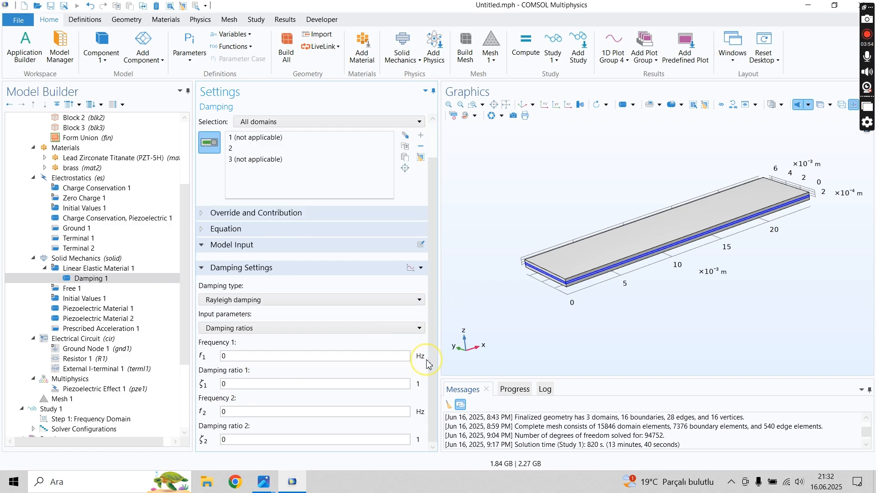
- Set the damping type of the linear elastic material's Damping node to Isotropic loss factor
click(224, 299)
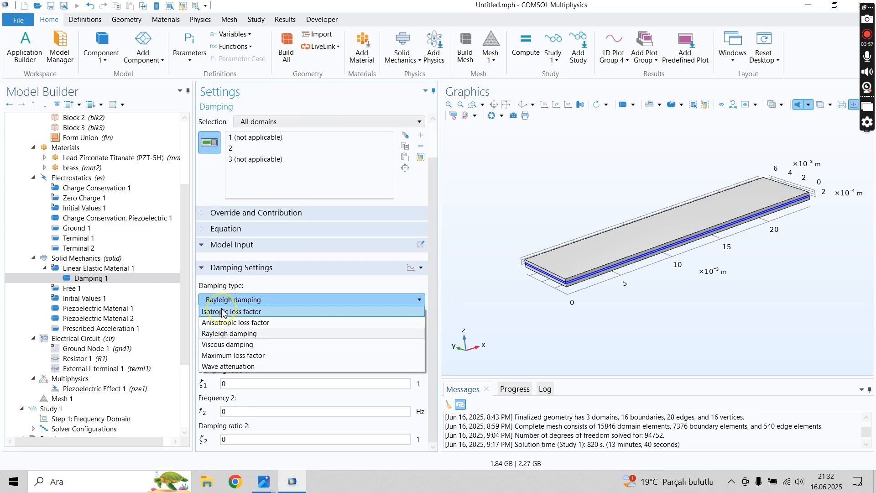
click(227, 312)
click(230, 343)
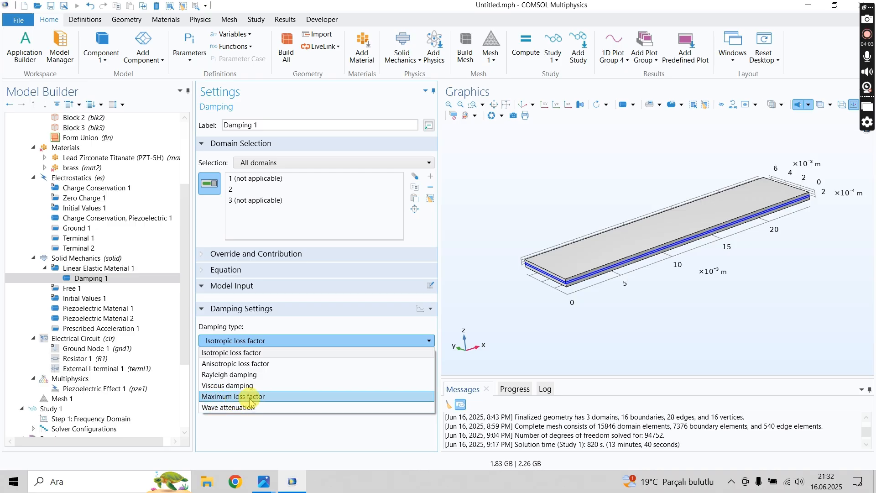
click(253, 422)
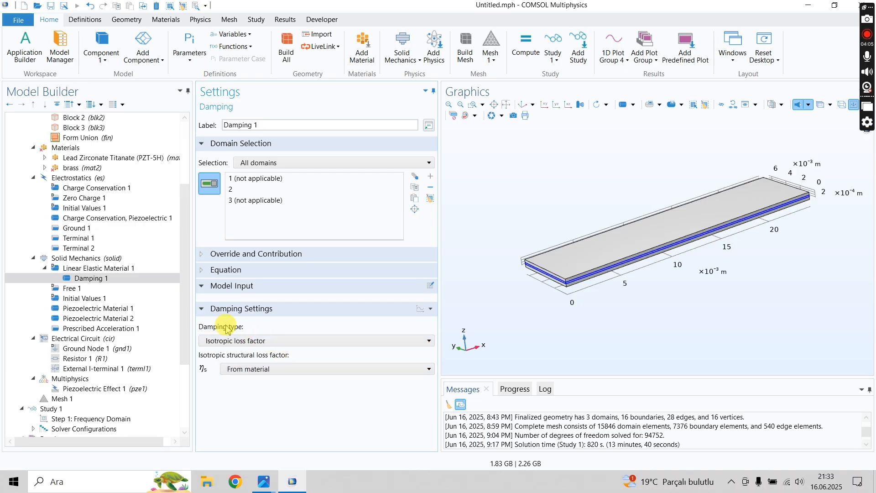
- Add a Mechanical Damping subnode to Piezoelectric Material 1
click(101, 310)
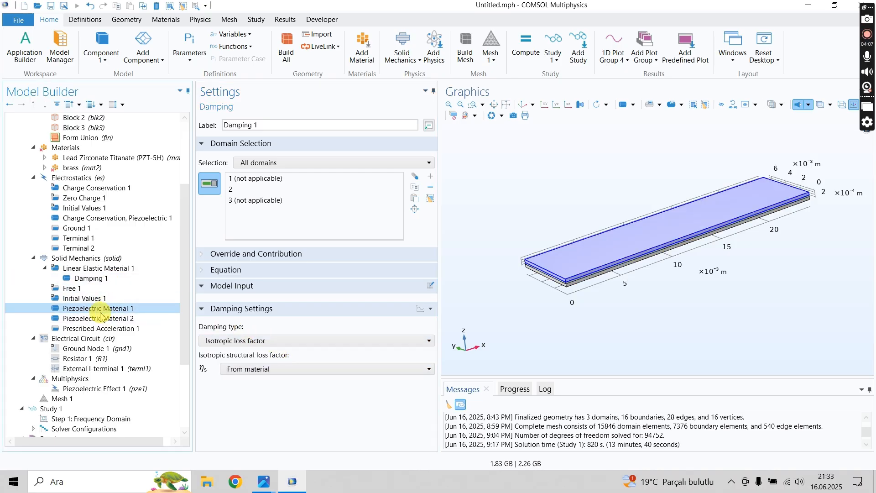
right_click(101, 310)
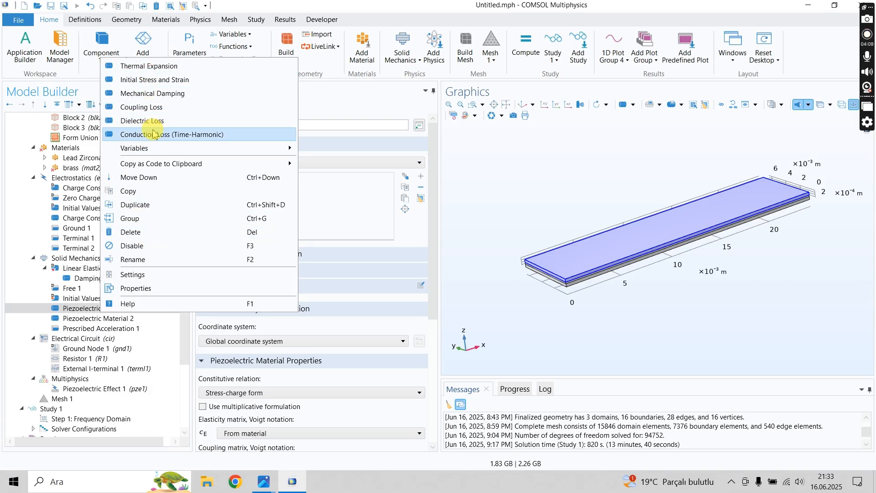
click(158, 94)
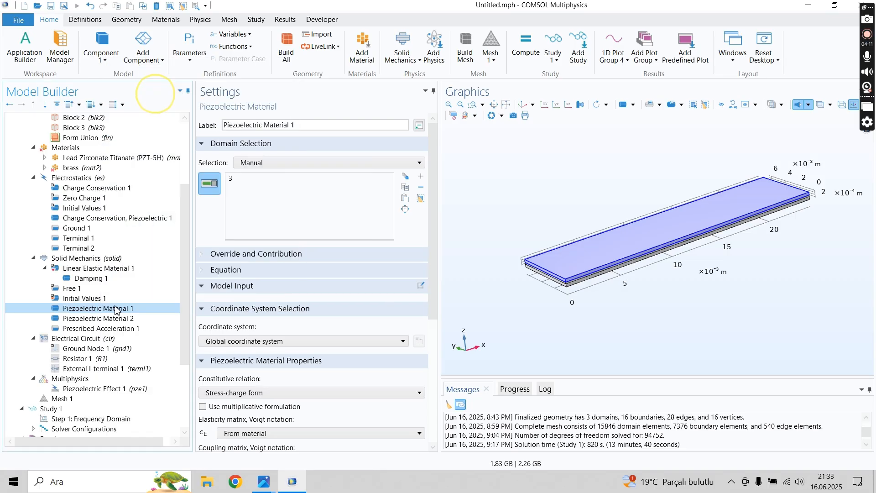
- Add a Mechanical Damping subnode to Piezoelectric Material 2 under Solid Mechanics
right_click(96, 319)
click(97, 329)
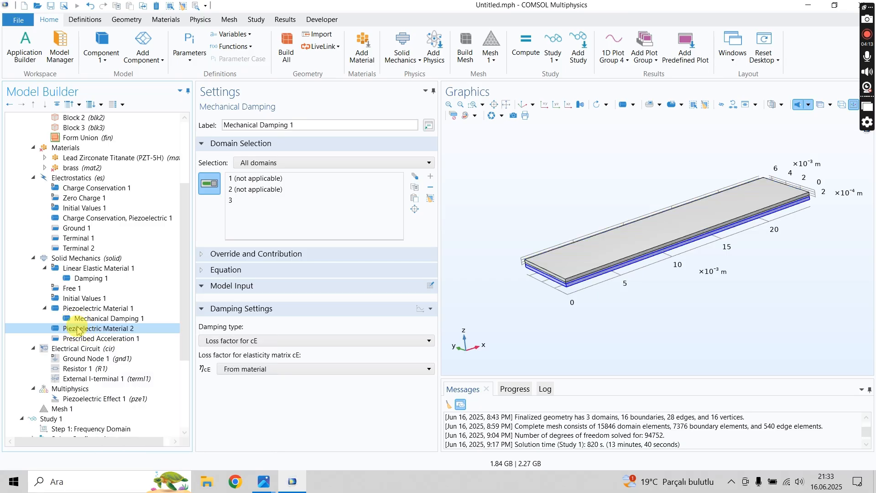
right_click(97, 328)
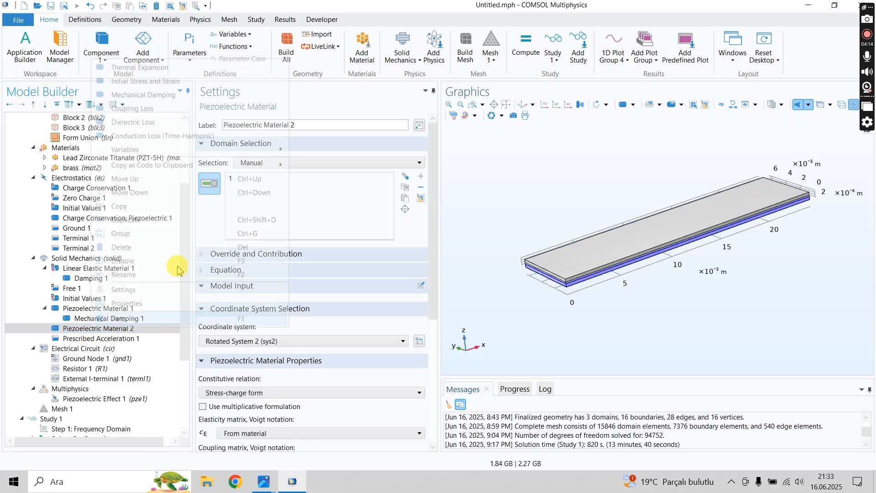
click(132, 95)
- Delete the Mechanical Damping subnodes of Piezoelectric Material 2 and Piezoelectric Material 1
click(116, 340)
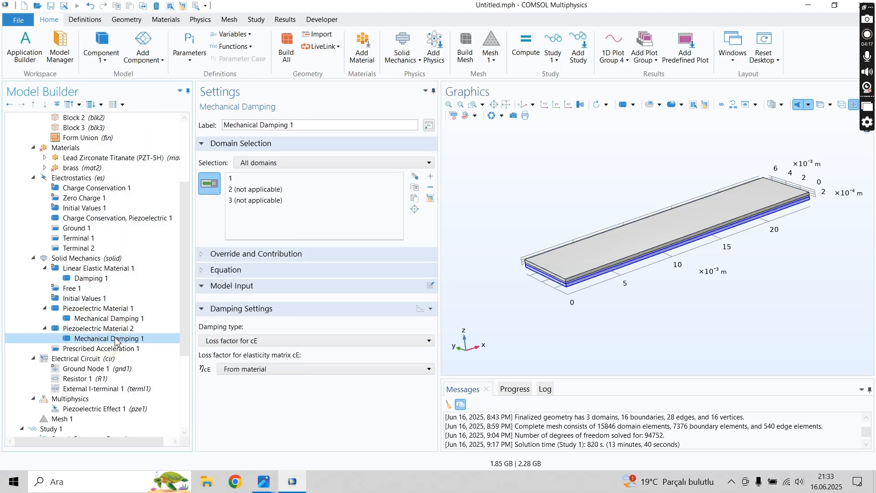
key(Delete)
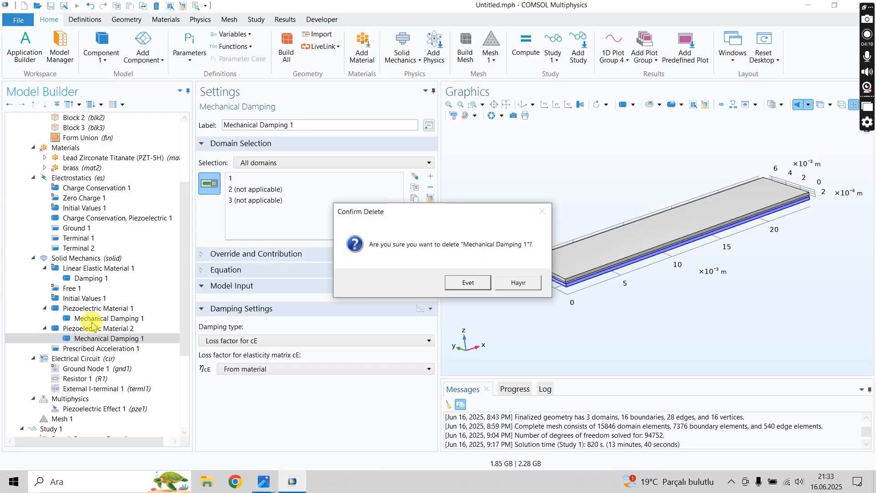
key(Return)
click(82, 321)
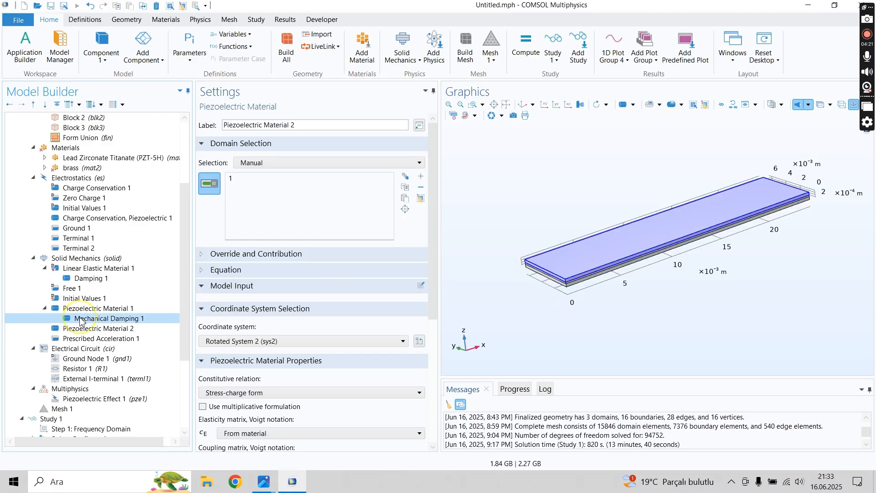
key(Delete)
key(Return)
- Delete the Damping subnode of Linear Elastic Material 1 under Solid Mechanics
click(88, 280)
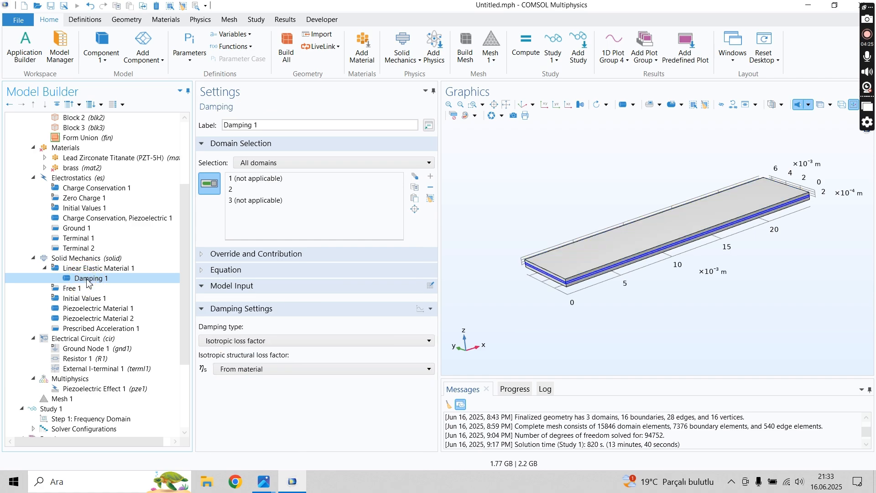
key(Delete)
key(Return)
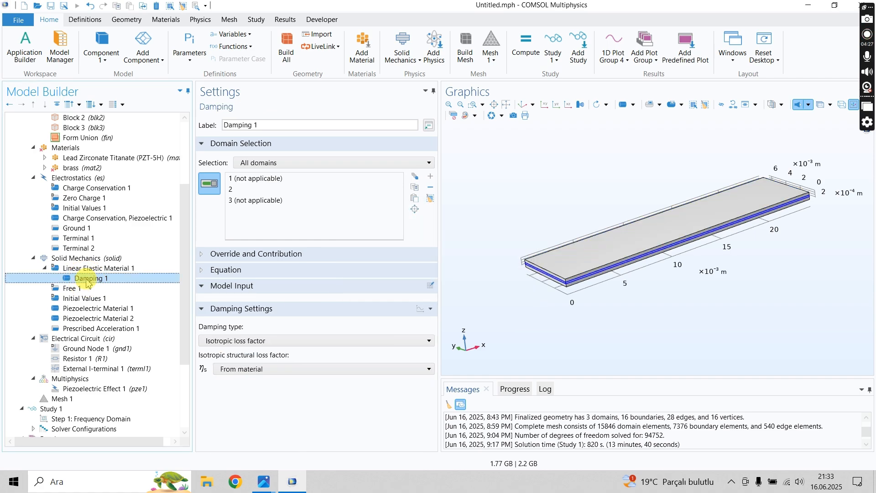
scroll(114, 292, down, 4)
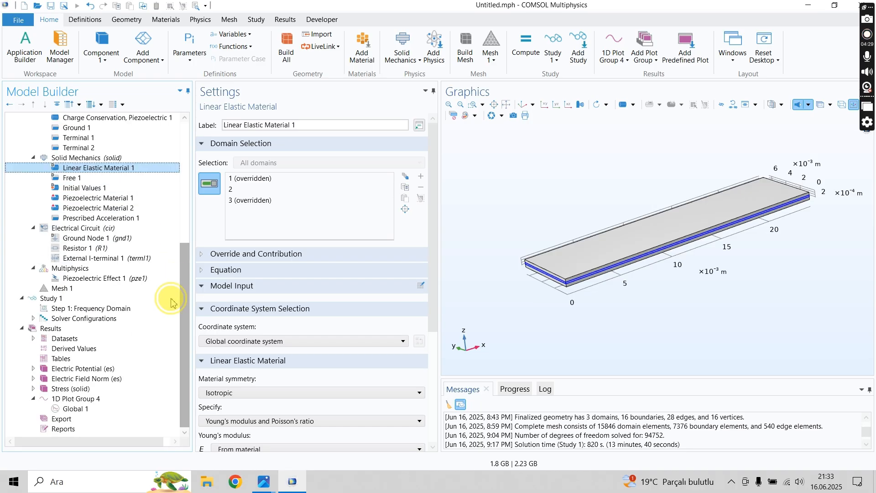